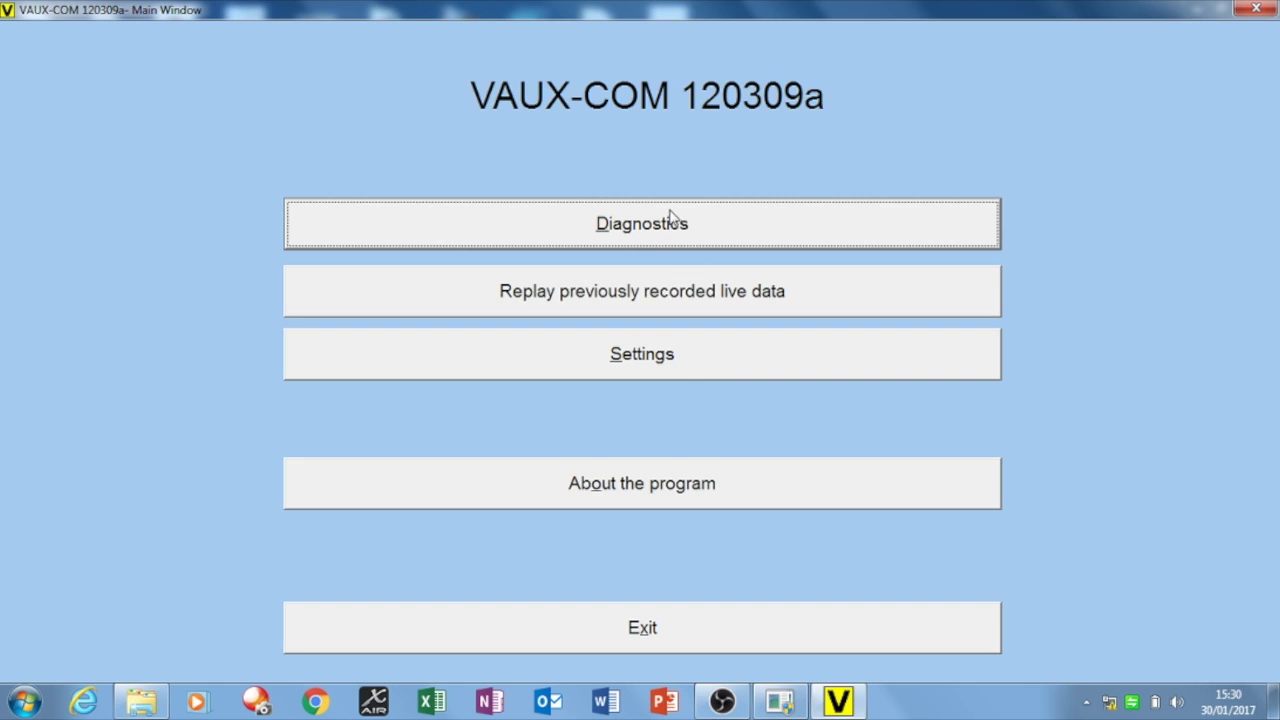
Step: Connect to the 2007 Corsa-D Body SDM (Airbag) module and read its 16 fault codes, starting B0085-71
left_click(654, 226)
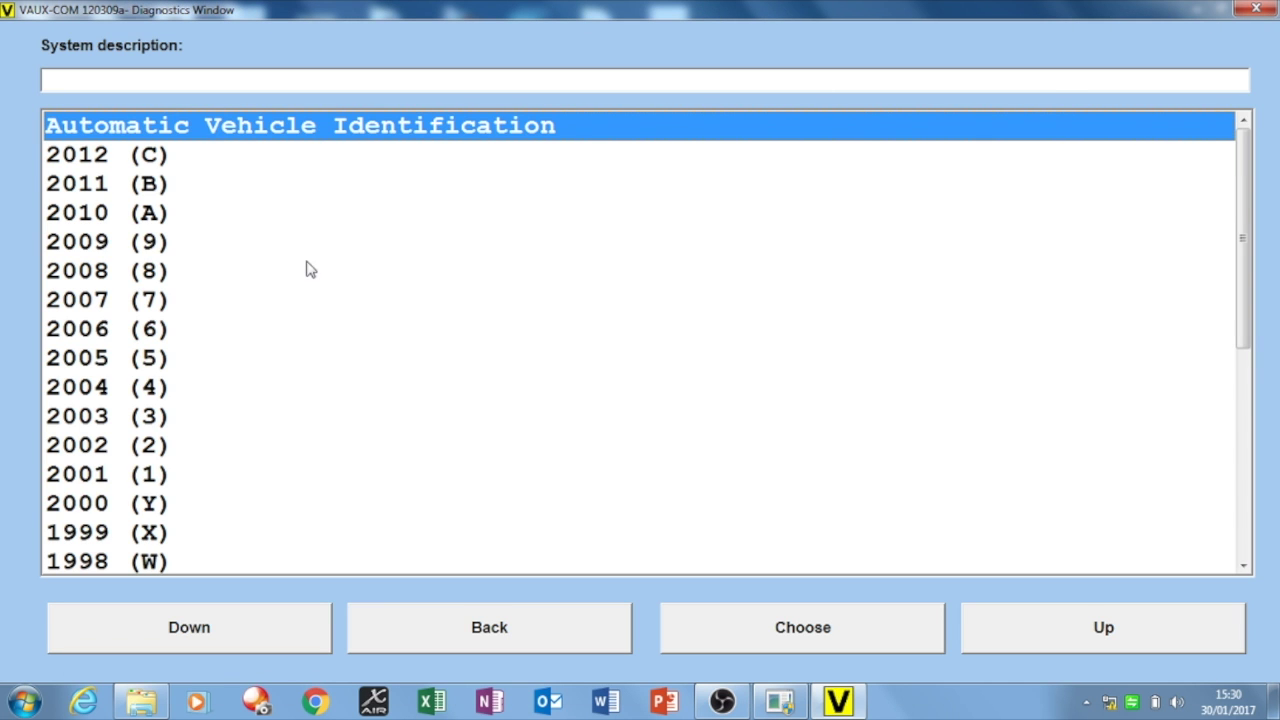
left_click(147, 303)
double_click(147, 303)
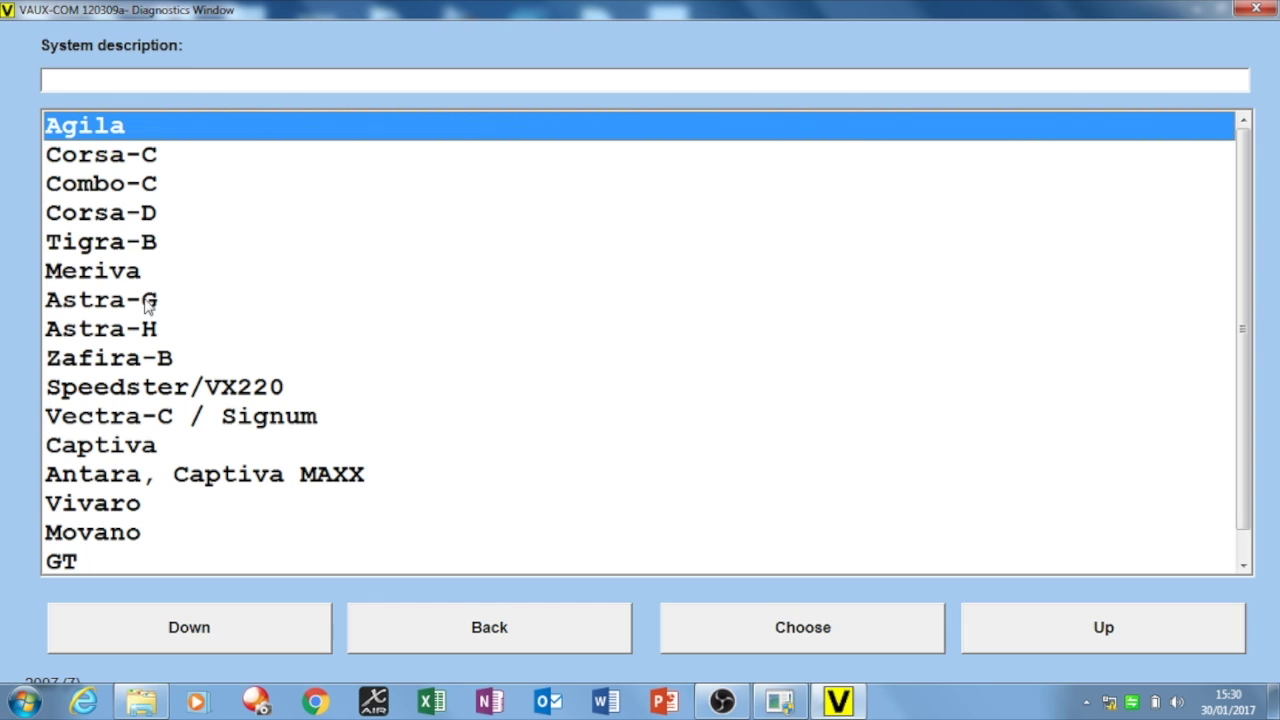
double_click(104, 213)
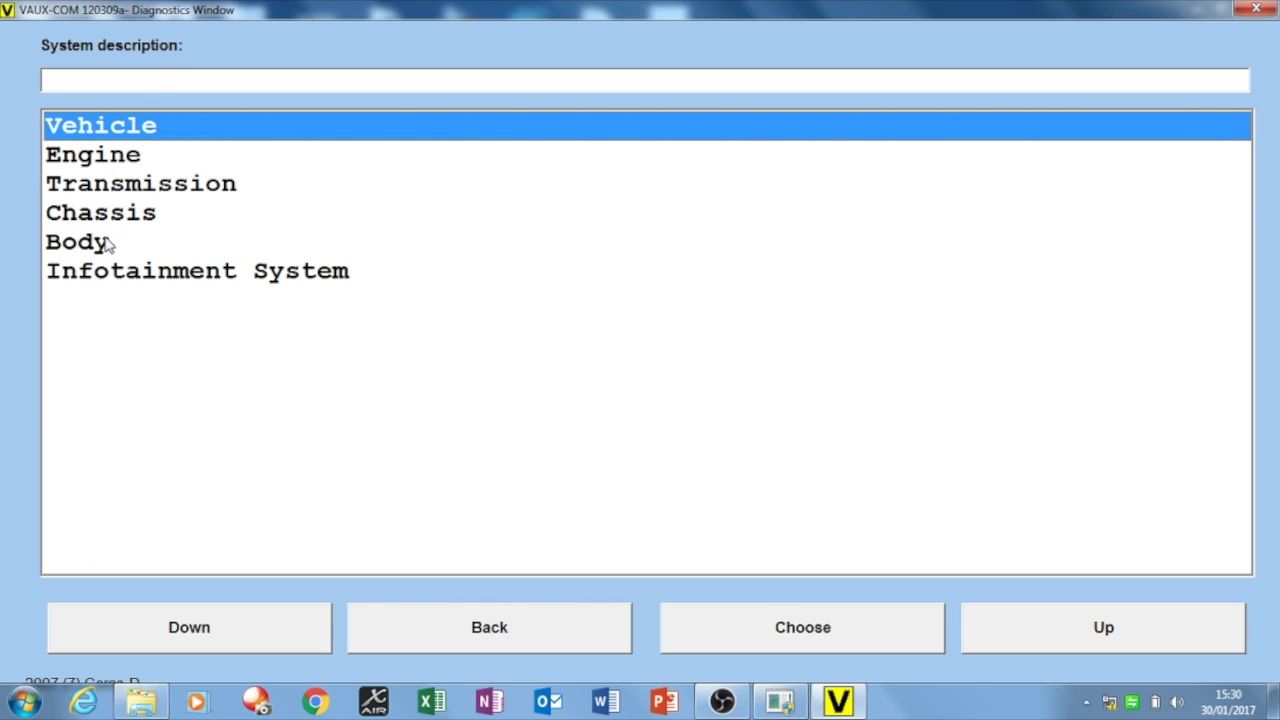
double_click(95, 245)
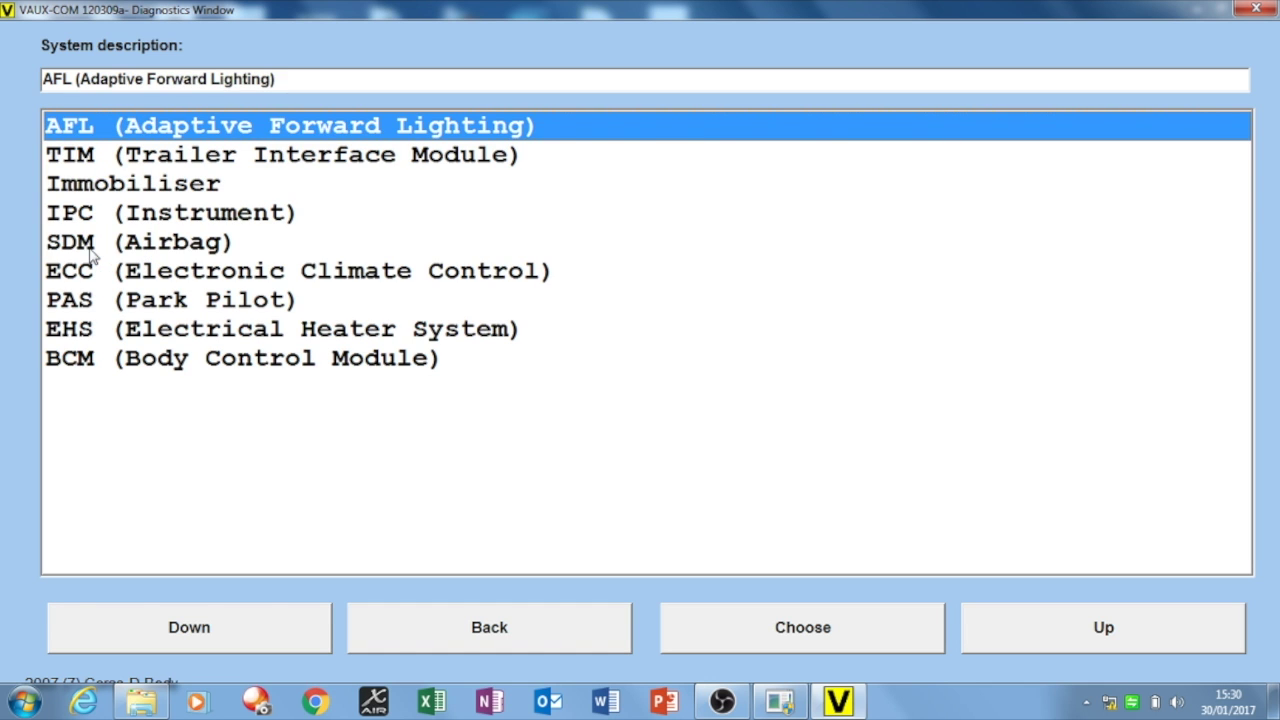
double_click(107, 247)
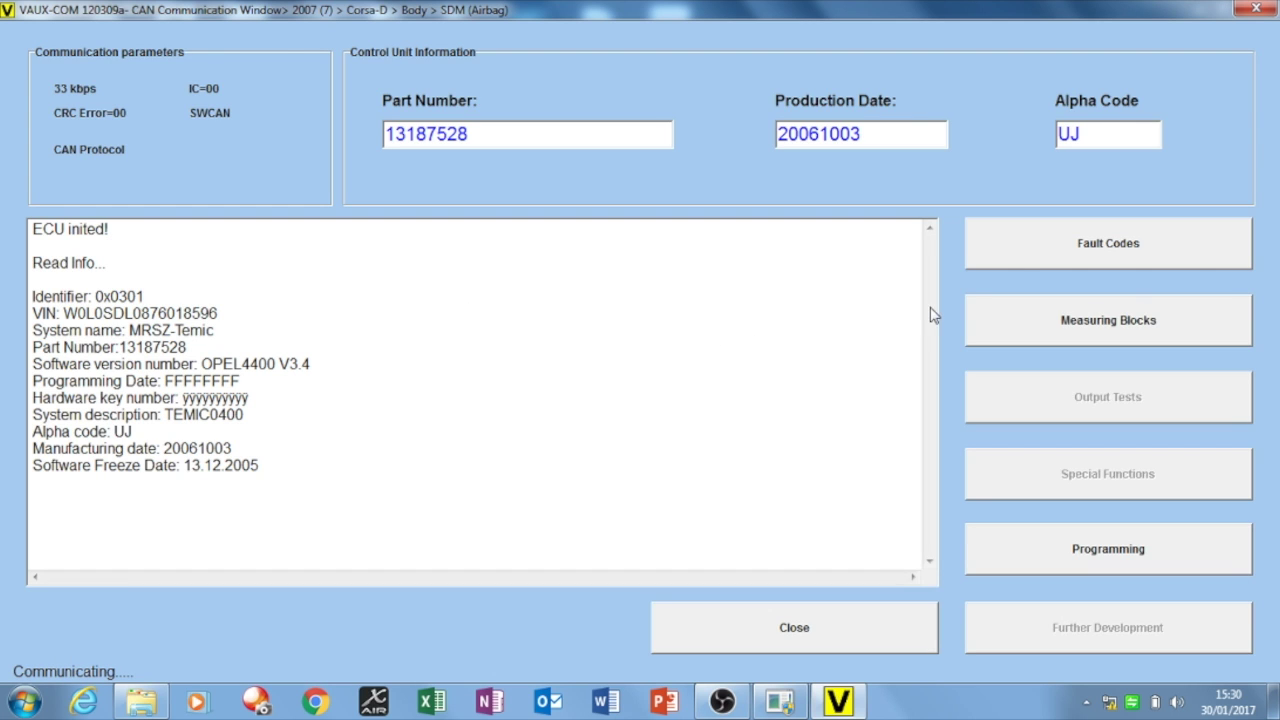
left_click(1036, 255)
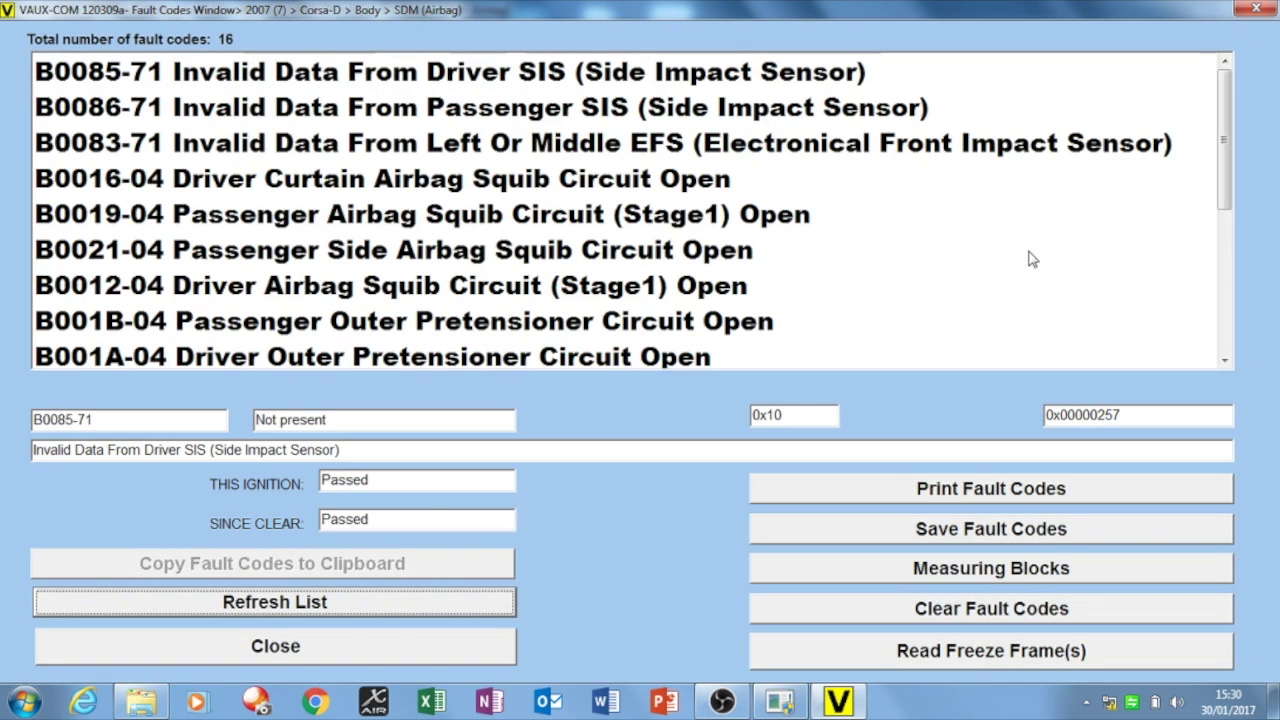
Step: Clear all airbag fault codes until 'No DTCs present' shows, then close the code list
left_click(845, 613)
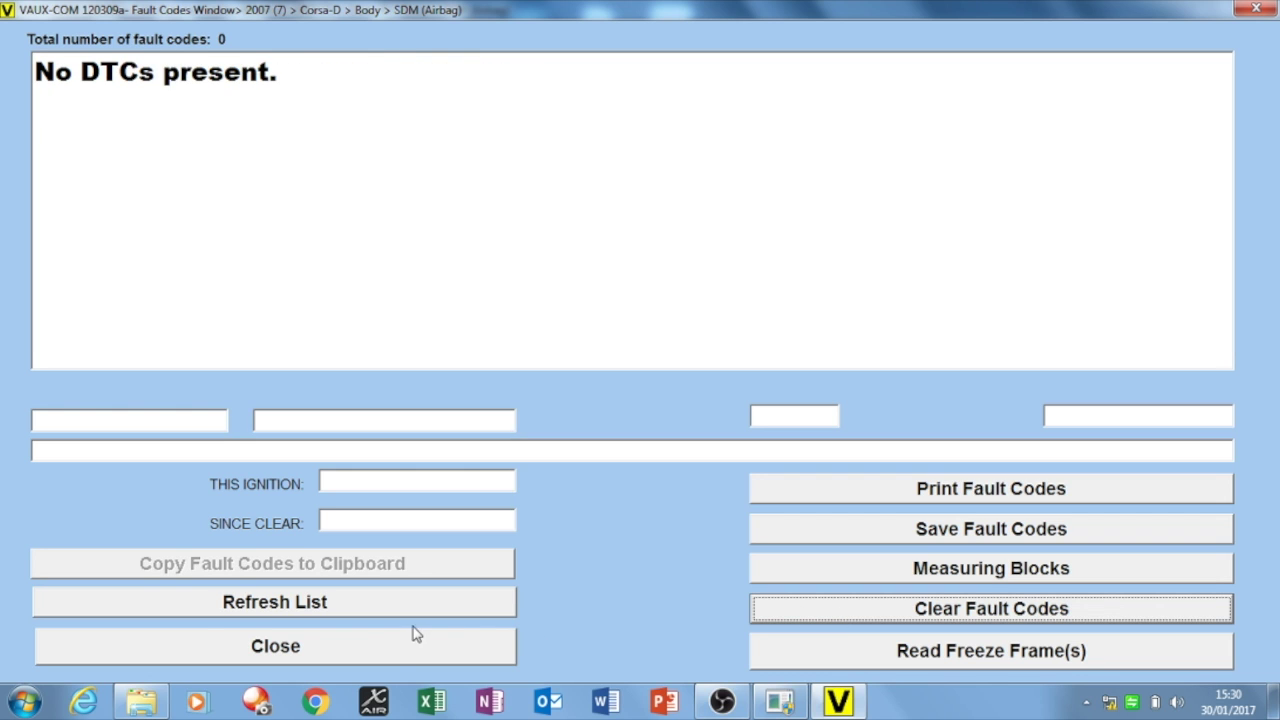
left_click(395, 650)
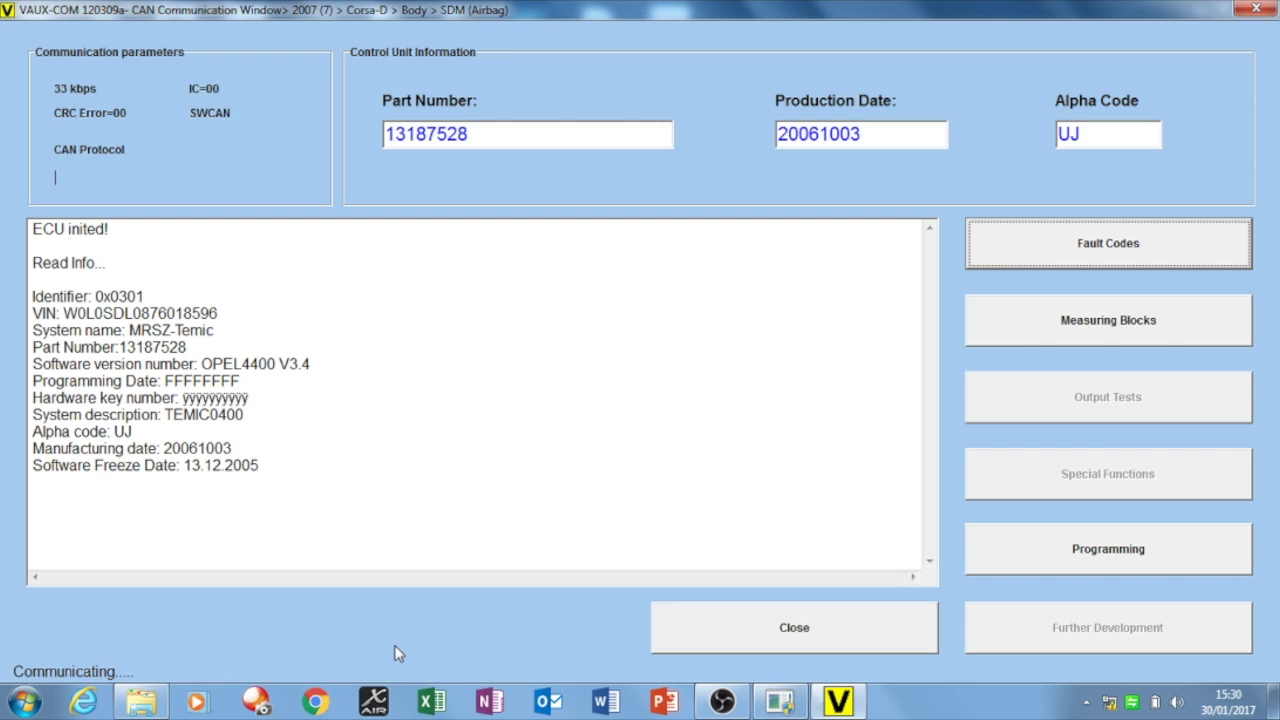
Step: Review the SDM's immobiliser status and Diagnostic Data List 1 squib readings, then close the airbag session
left_click(1110, 330)
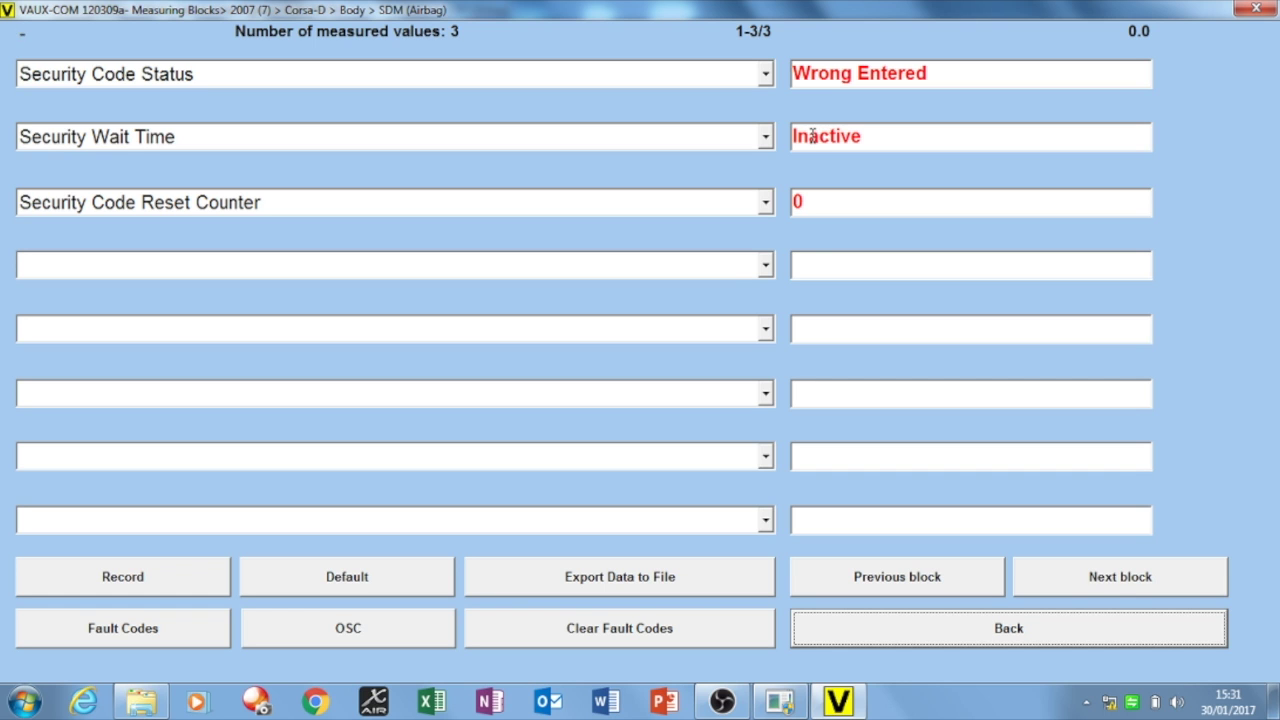
left_click(969, 635)
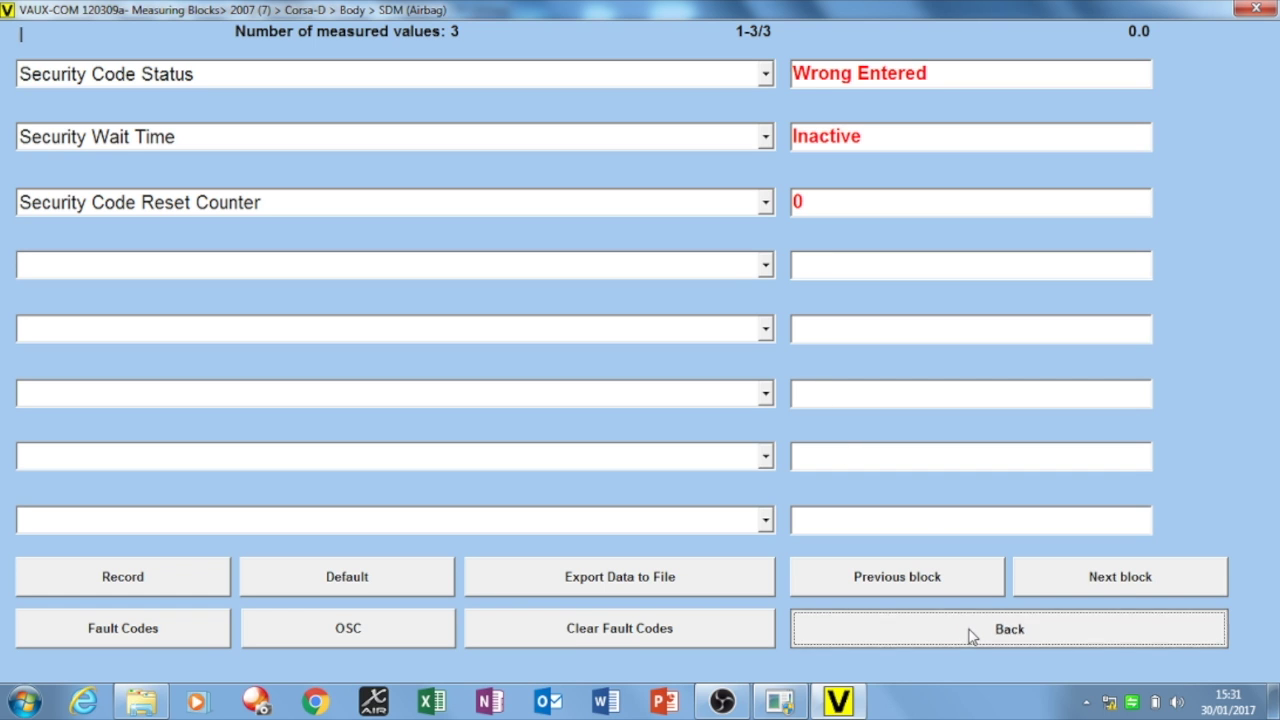
left_click(803, 80)
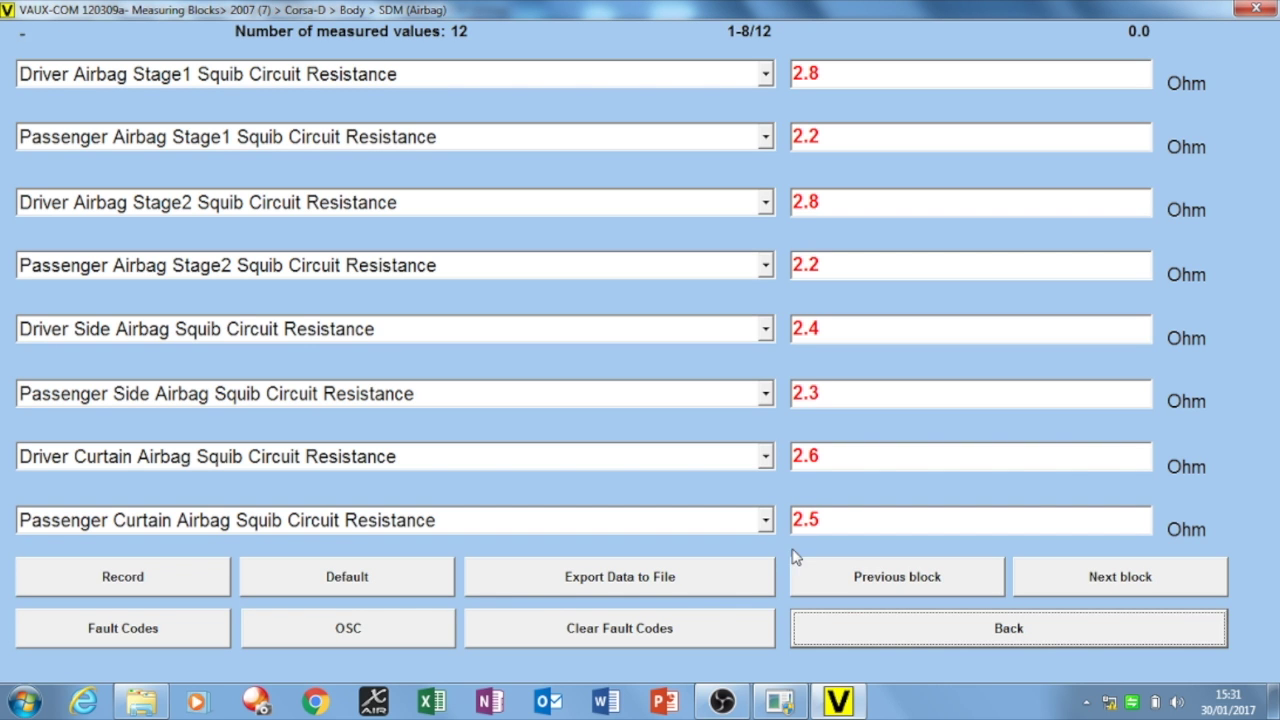
left_click(905, 638)
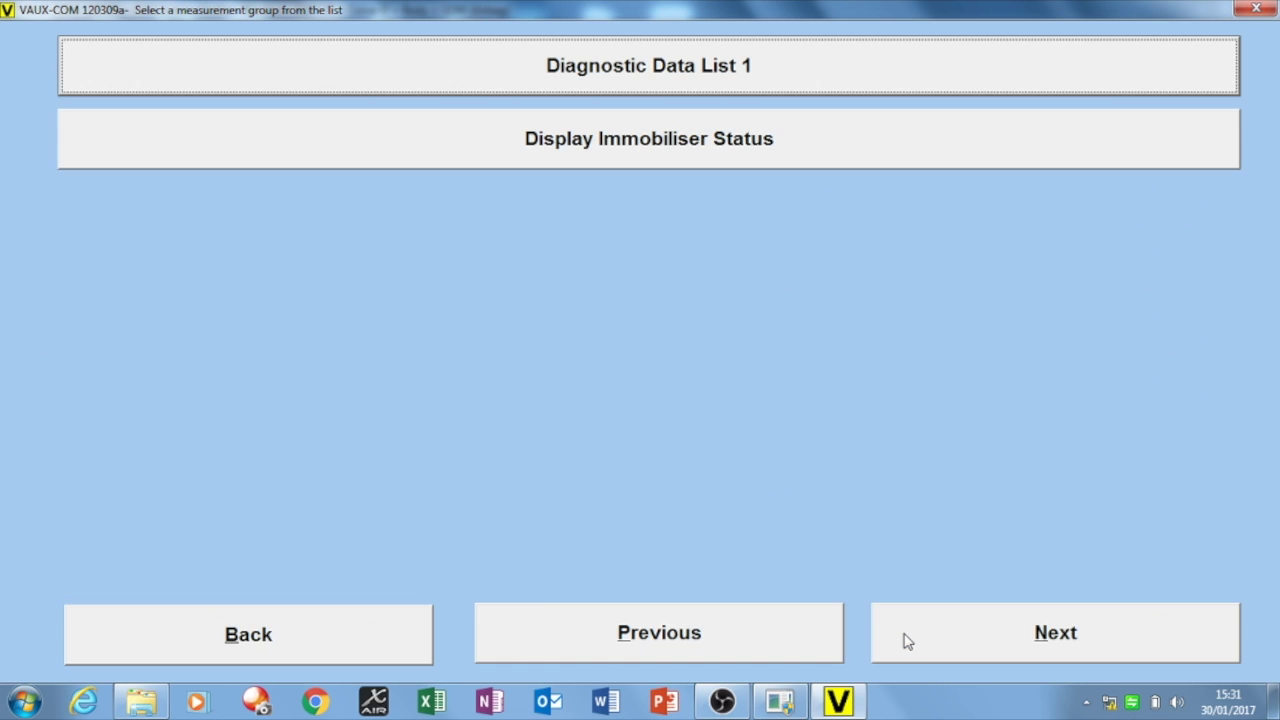
left_click(237, 645)
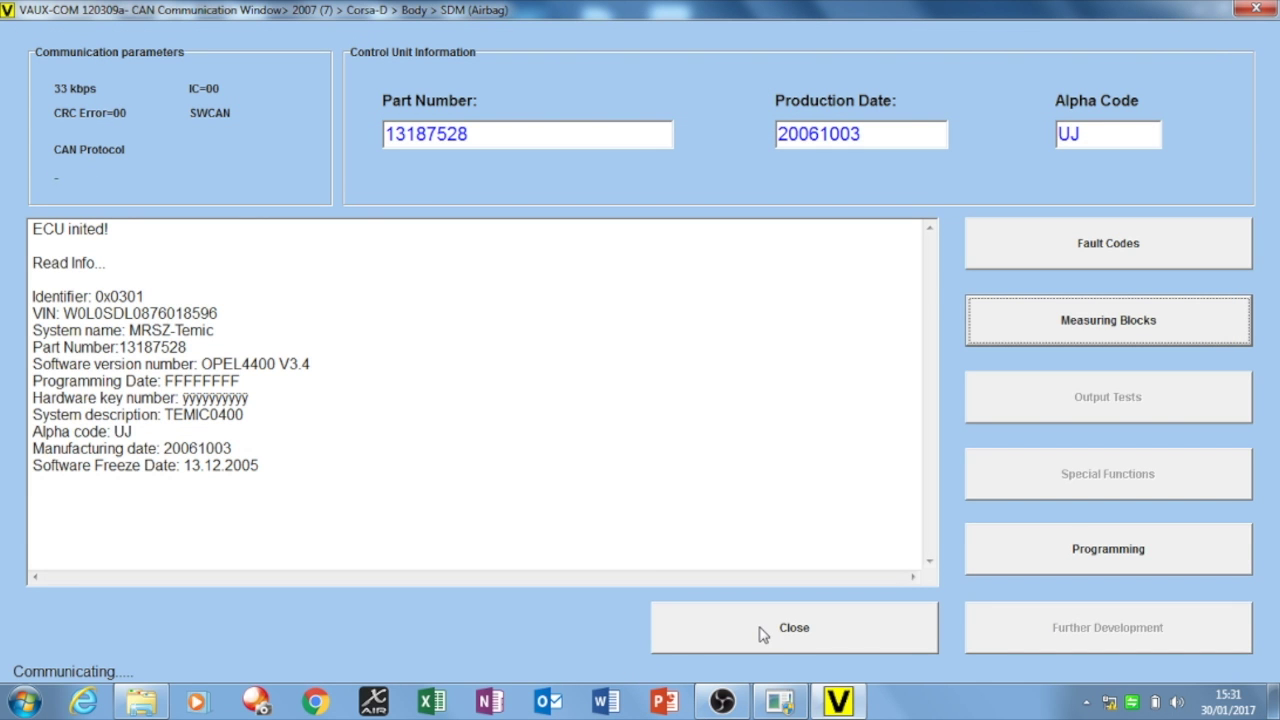
left_click(800, 638)
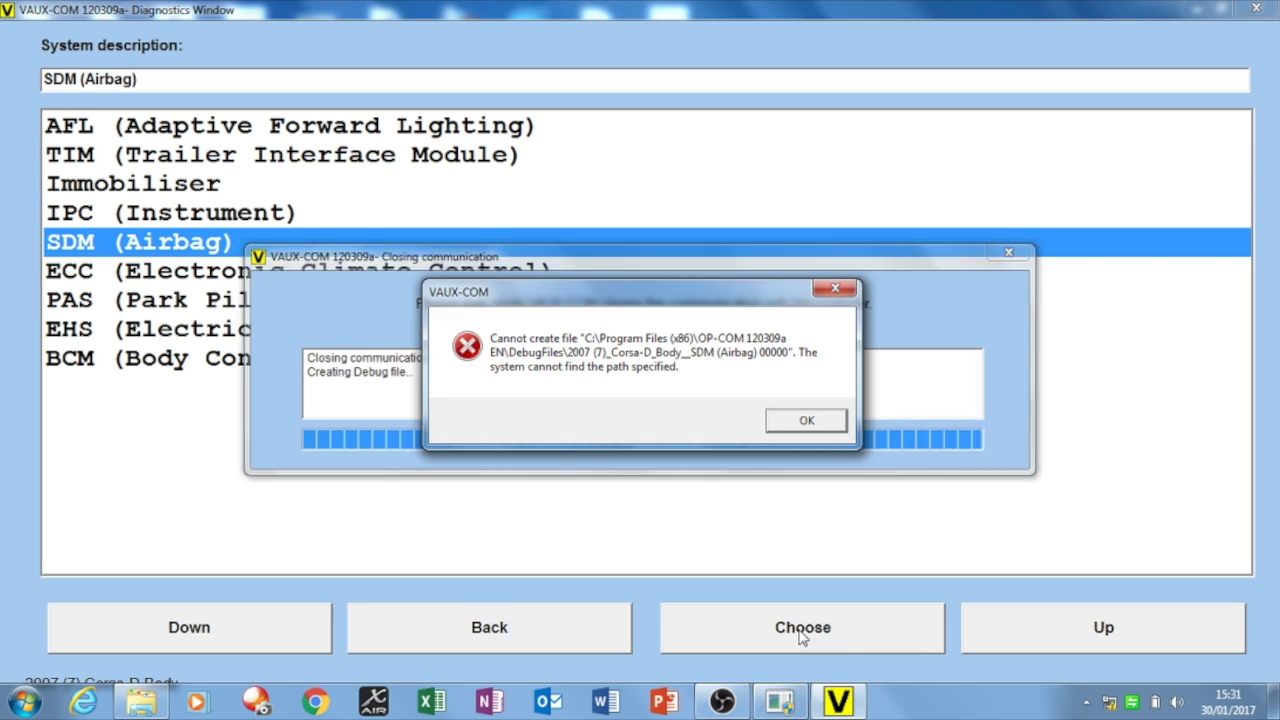
Step: Dismiss the debug-file error, connect to the BCM, and clear its codes so only B2652-04 remains
left_click(806, 421)
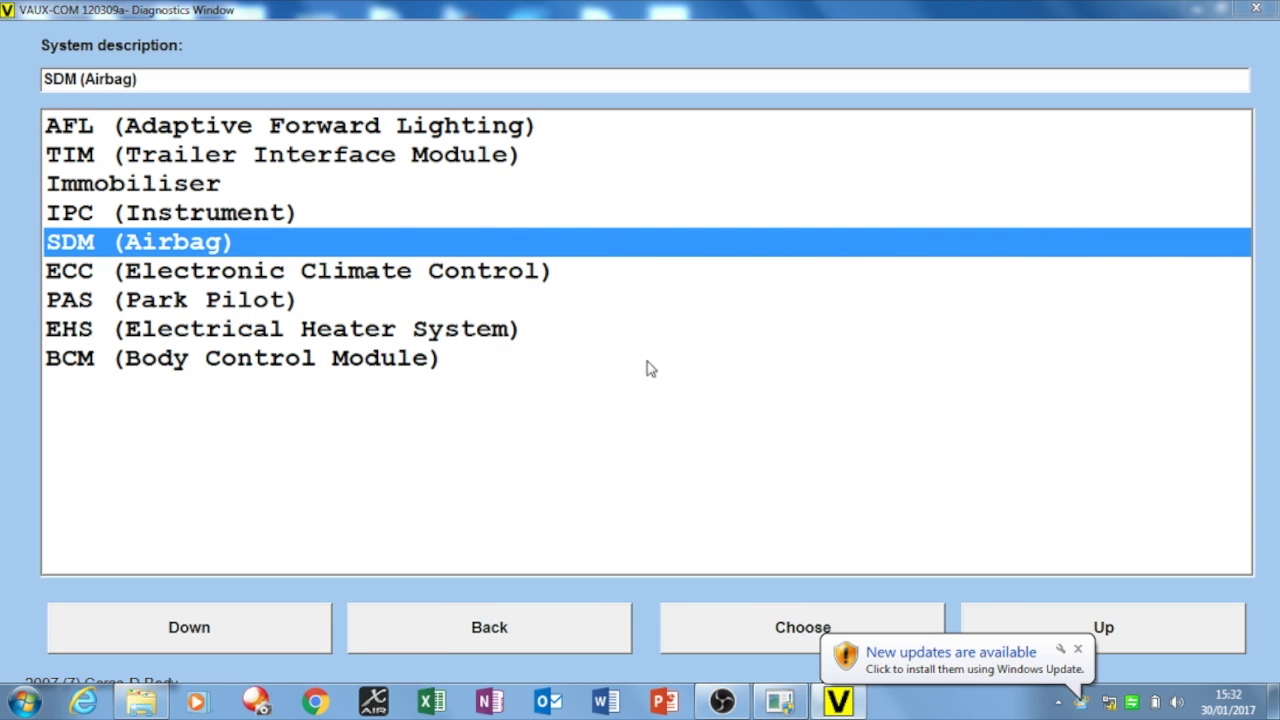
left_click(236, 359)
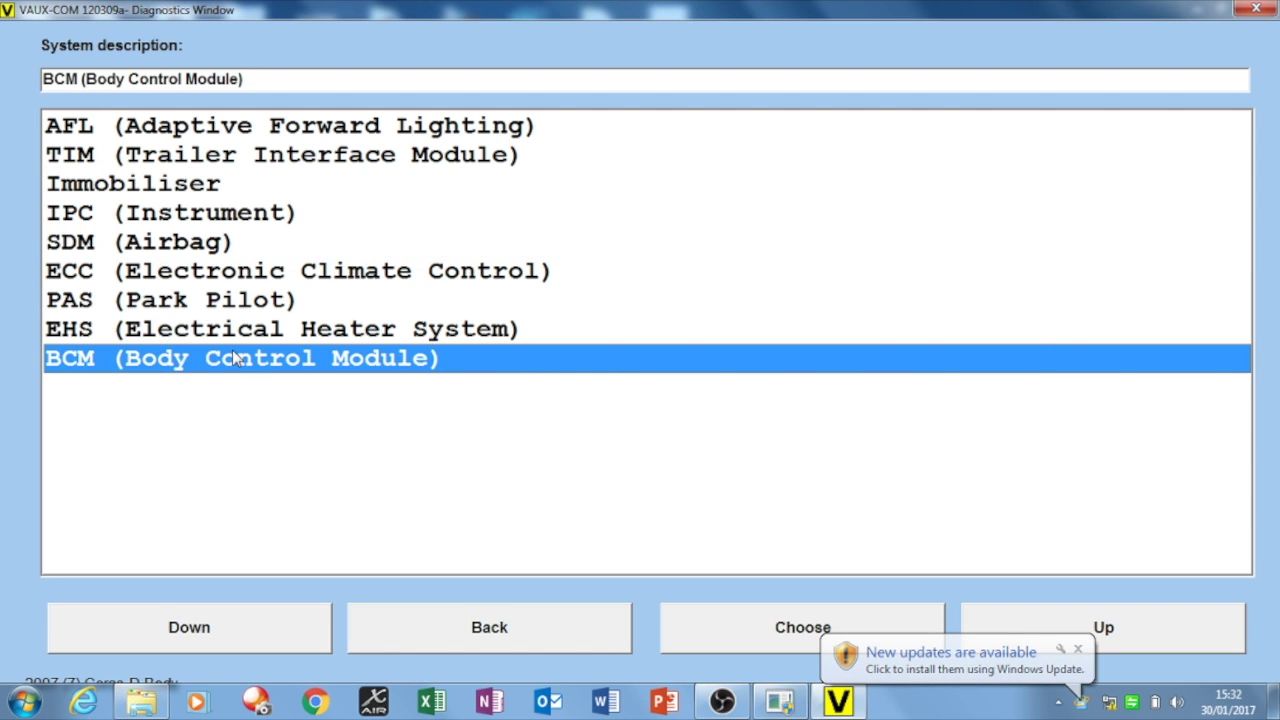
double_click(236, 359)
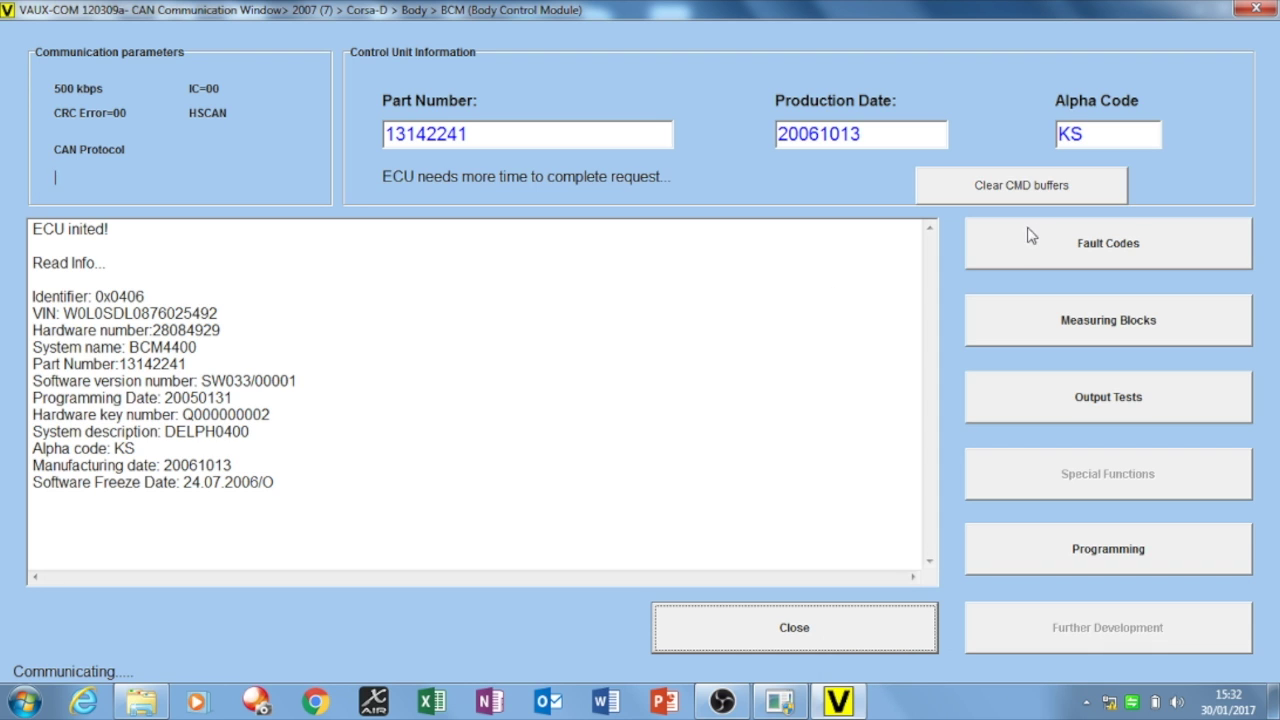
left_click(1097, 236)
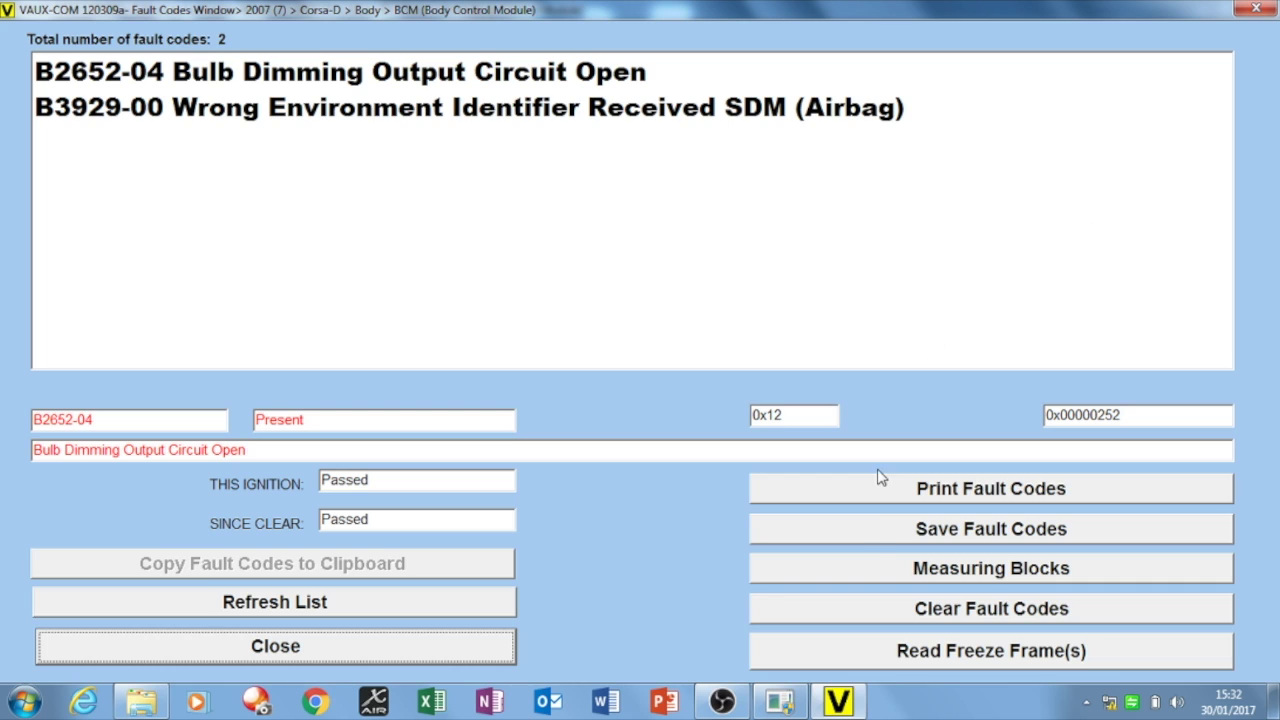
left_click(875, 607)
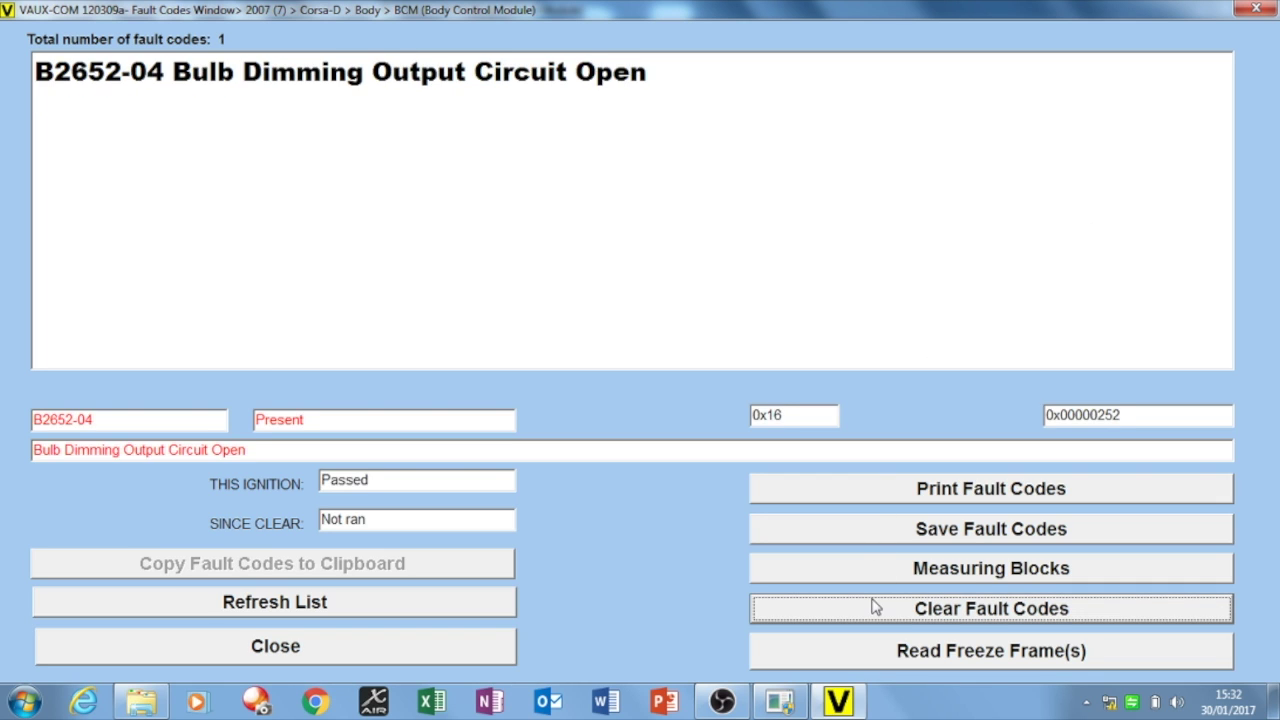
left_click(338, 650)
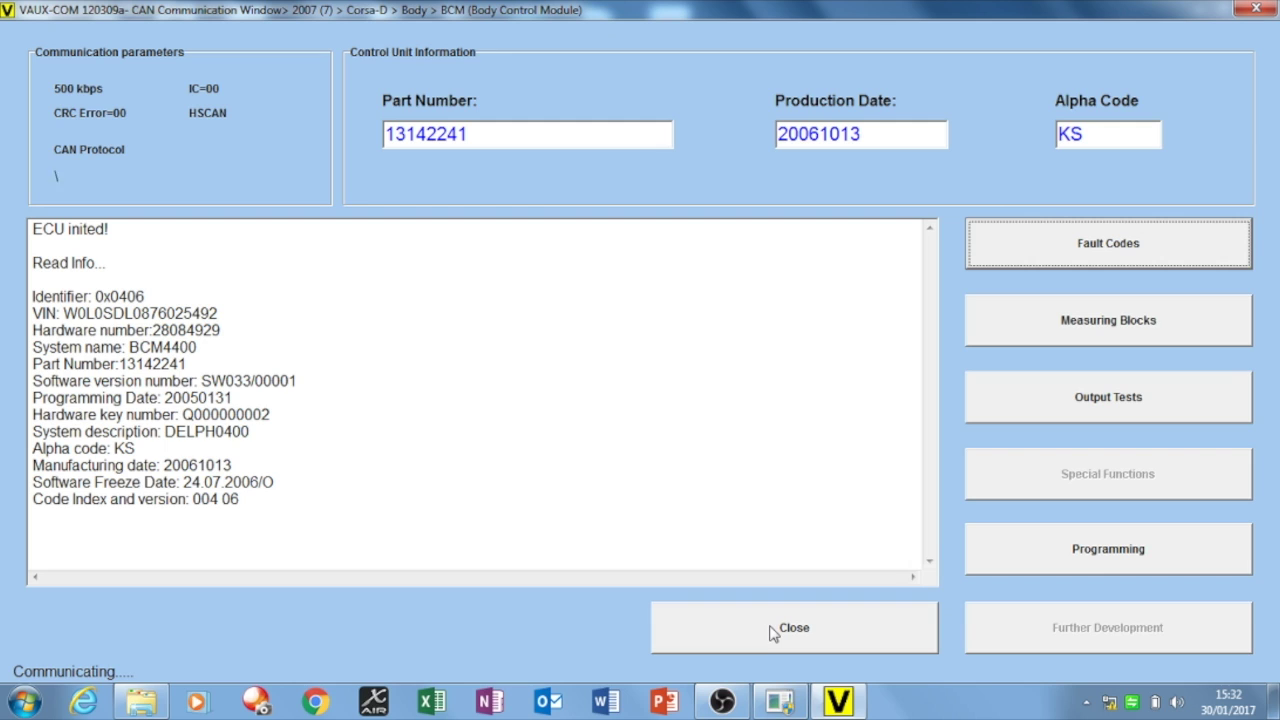
left_click(1134, 318)
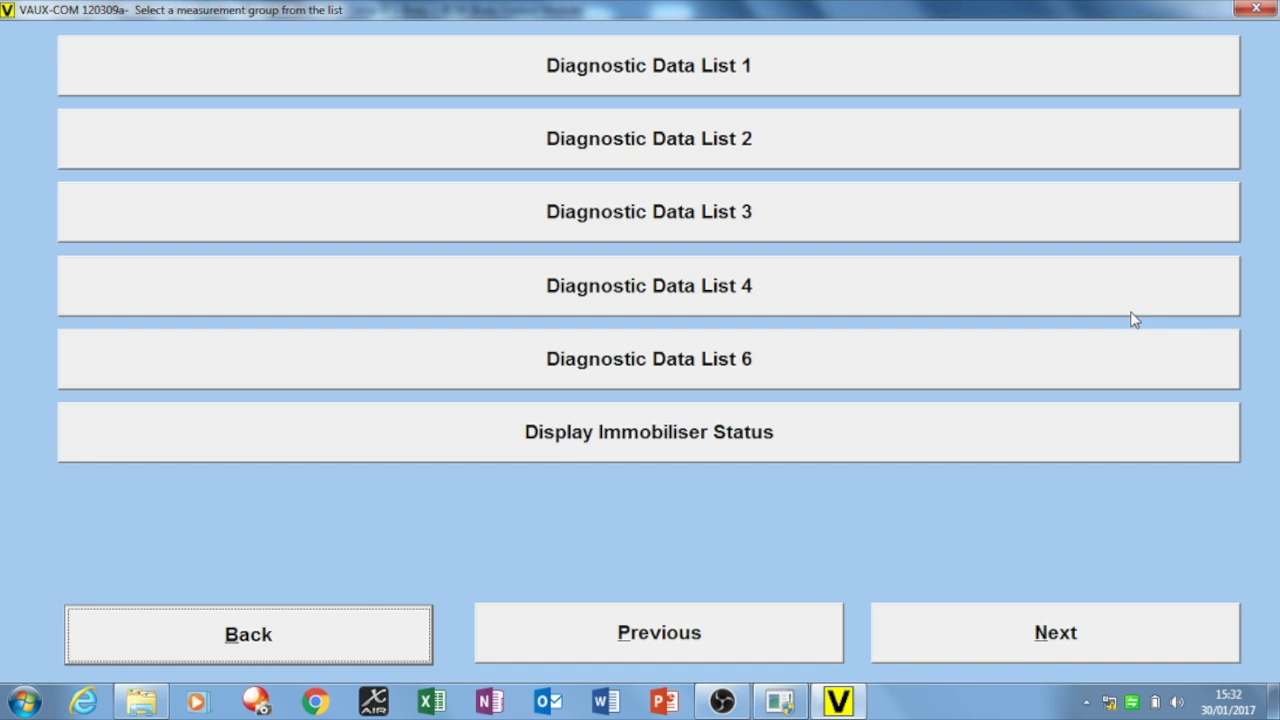
Step: Check the BCM's immobiliser status, close the BCM session, and select the IPC (Instrument) module
left_click(735, 445)
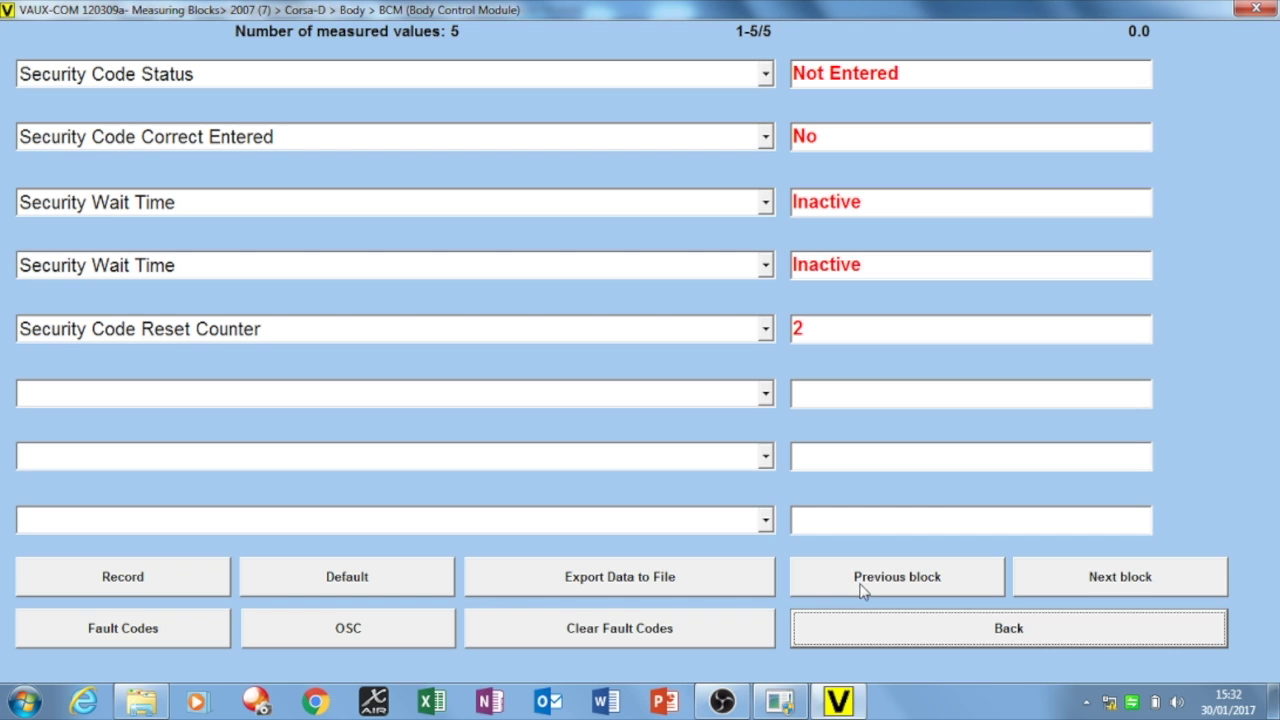
left_click(908, 622)
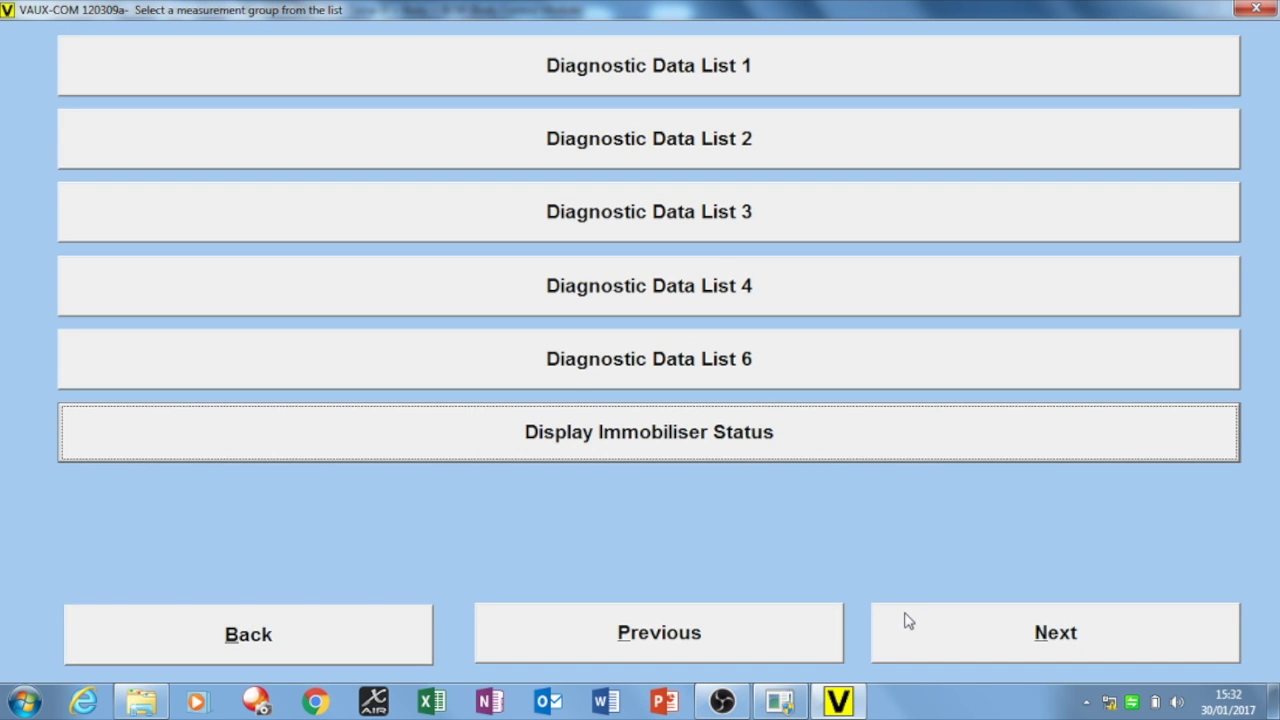
left_click(230, 640)
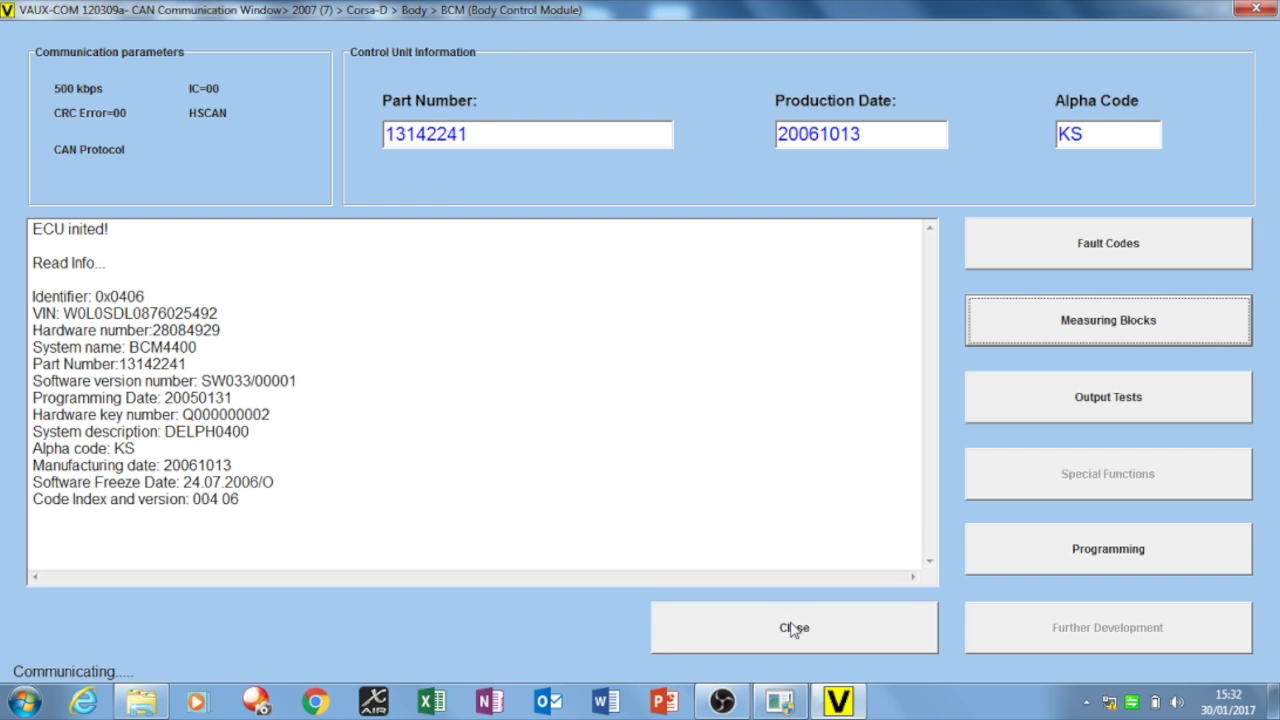
left_click(793, 628)
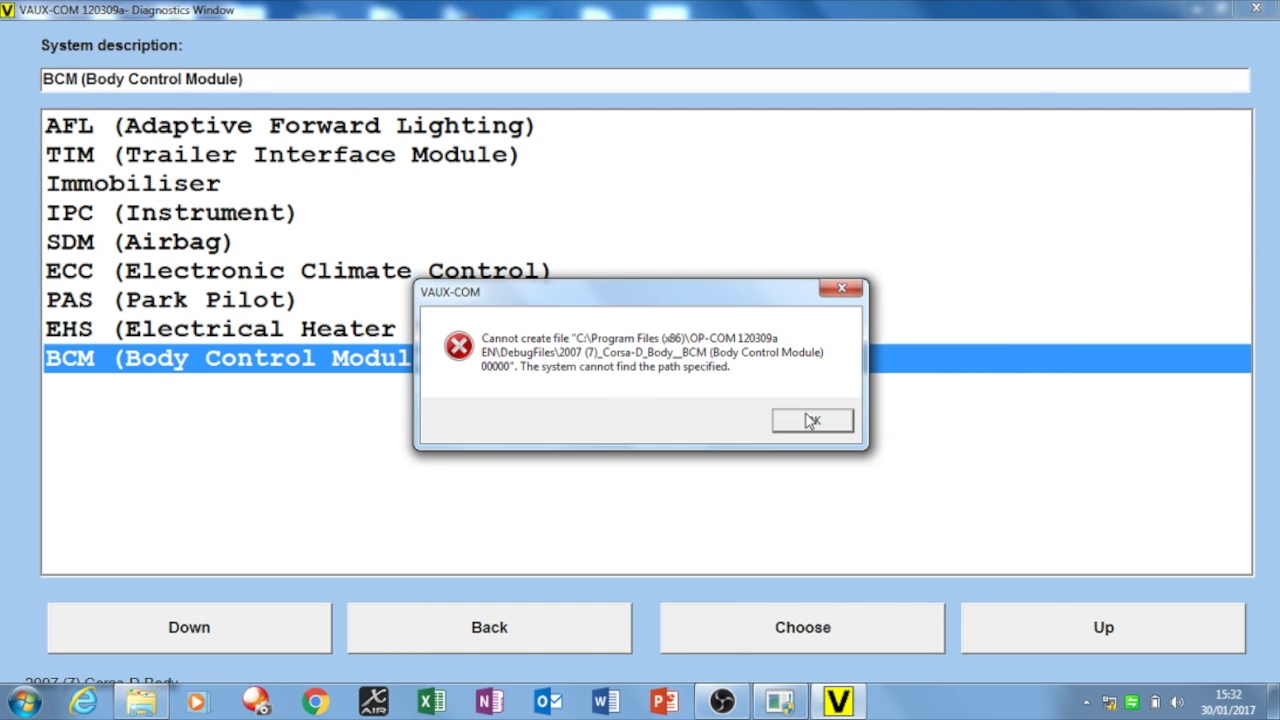
left_click(810, 421)
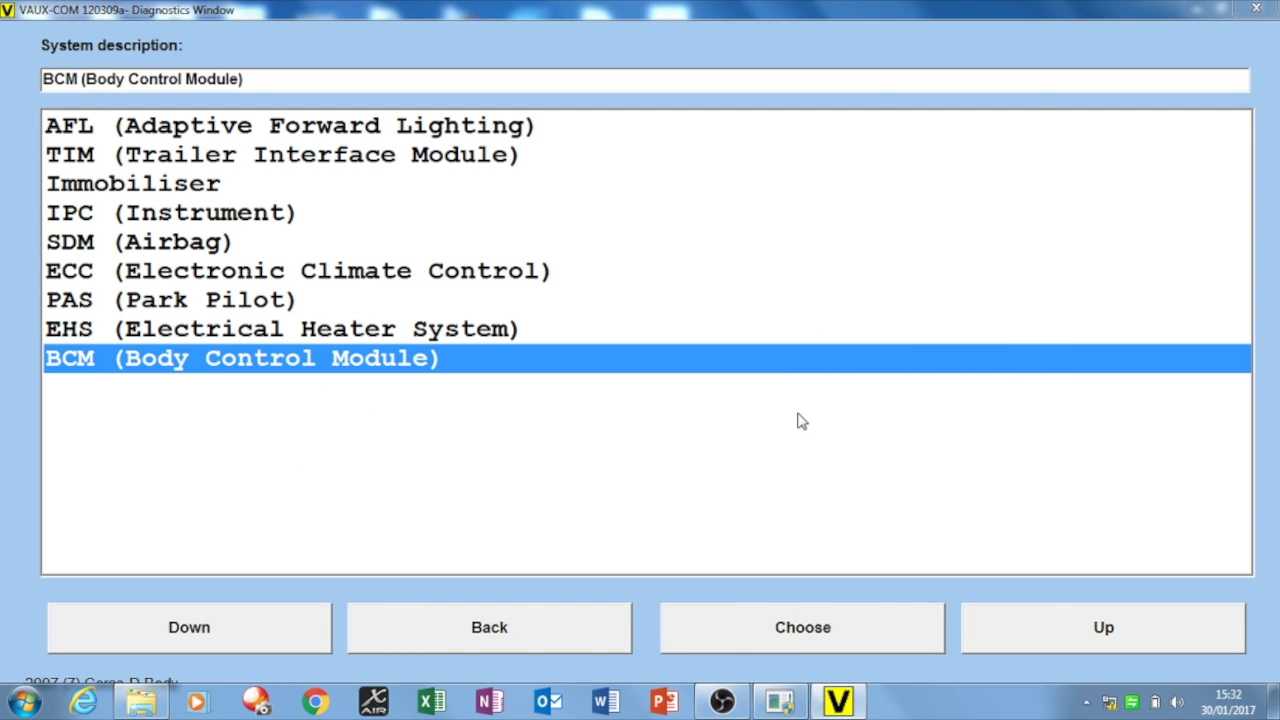
left_click(222, 217)
Step: Connect to the IPC, confirm 'No DTCs present', and open its Programming Functions
double_click(222, 217)
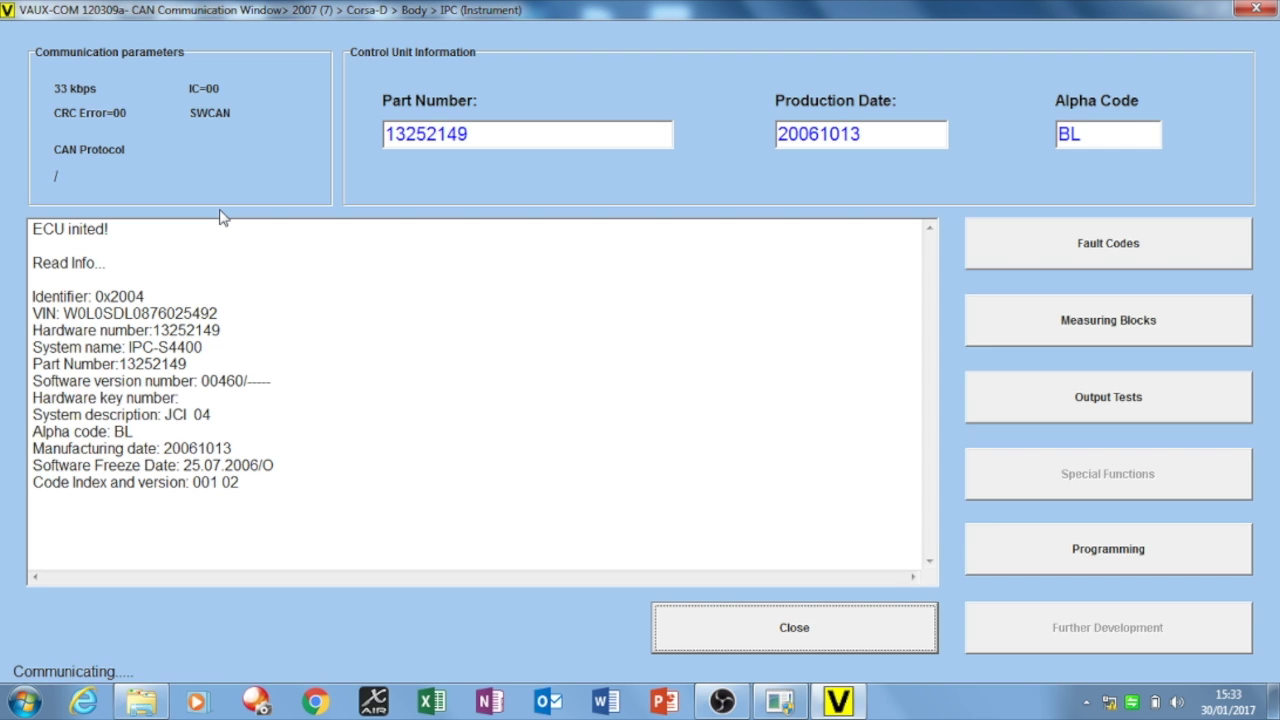
left_click(1122, 250)
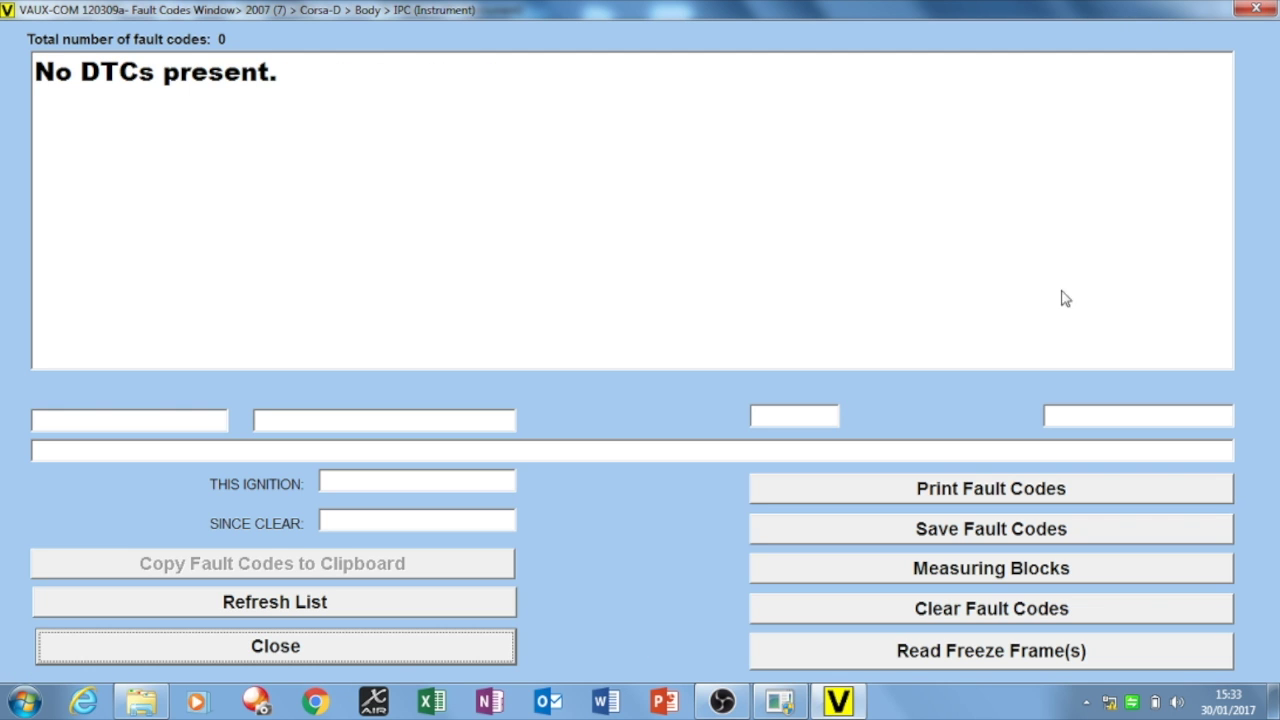
left_click(395, 645)
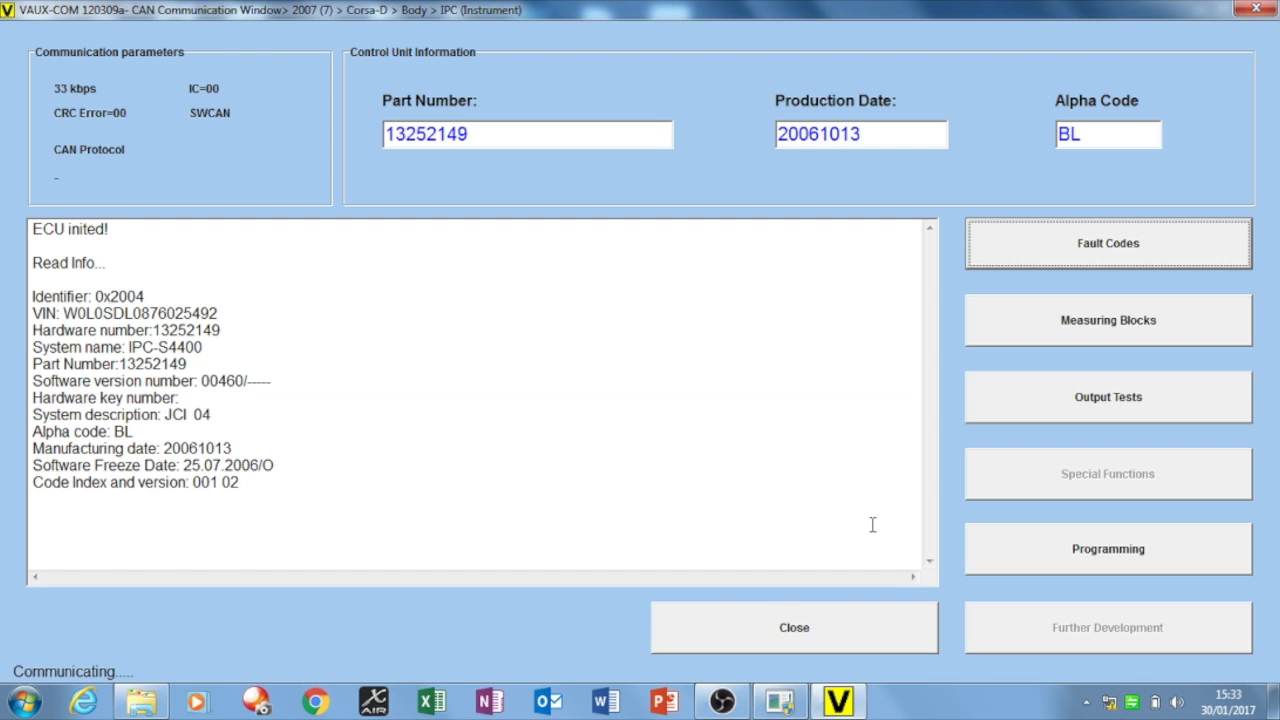
left_click(1073, 549)
left_click(635, 428)
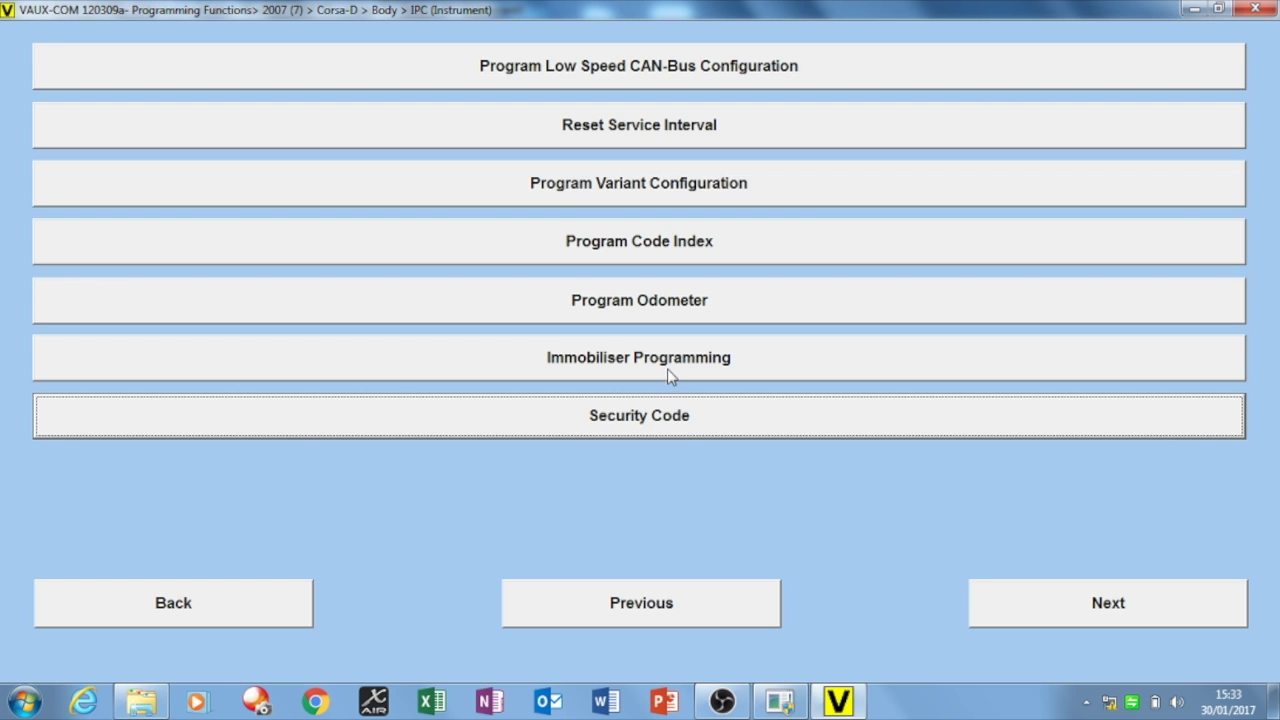
Step: Unlock the instrument cluster's immobiliser programming by entering its security code
left_click(670, 370)
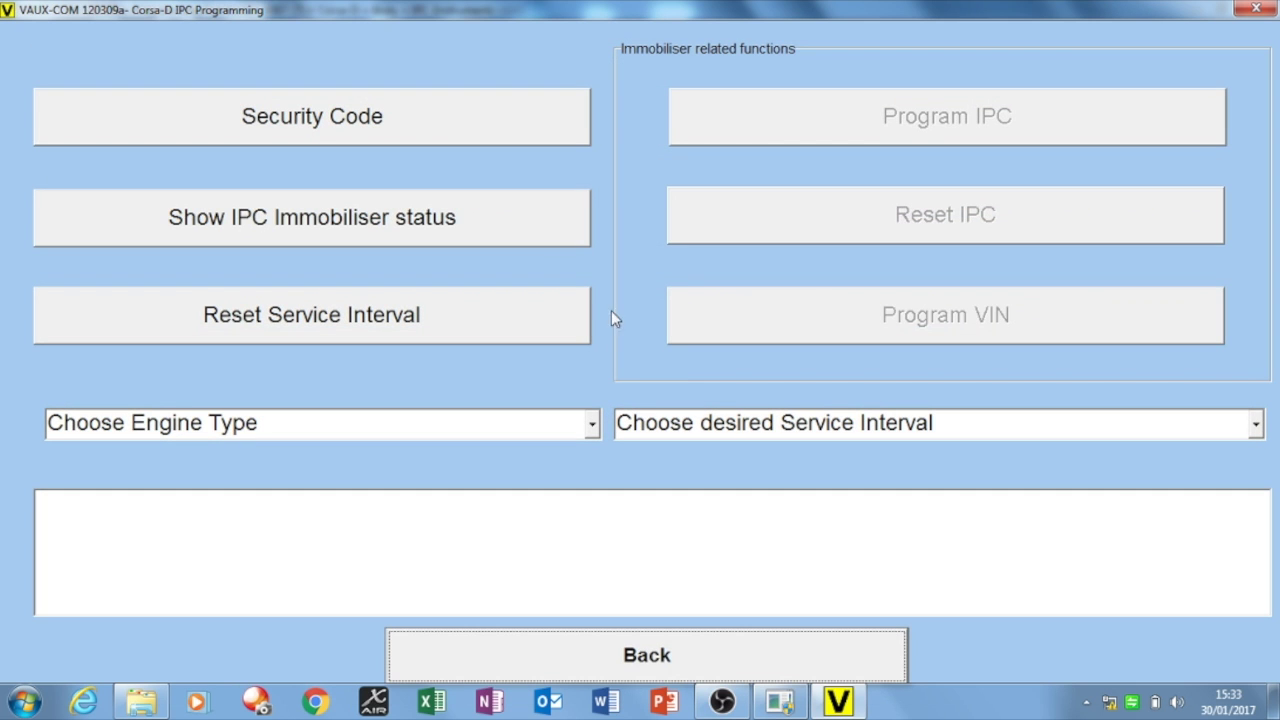
left_click(453, 128)
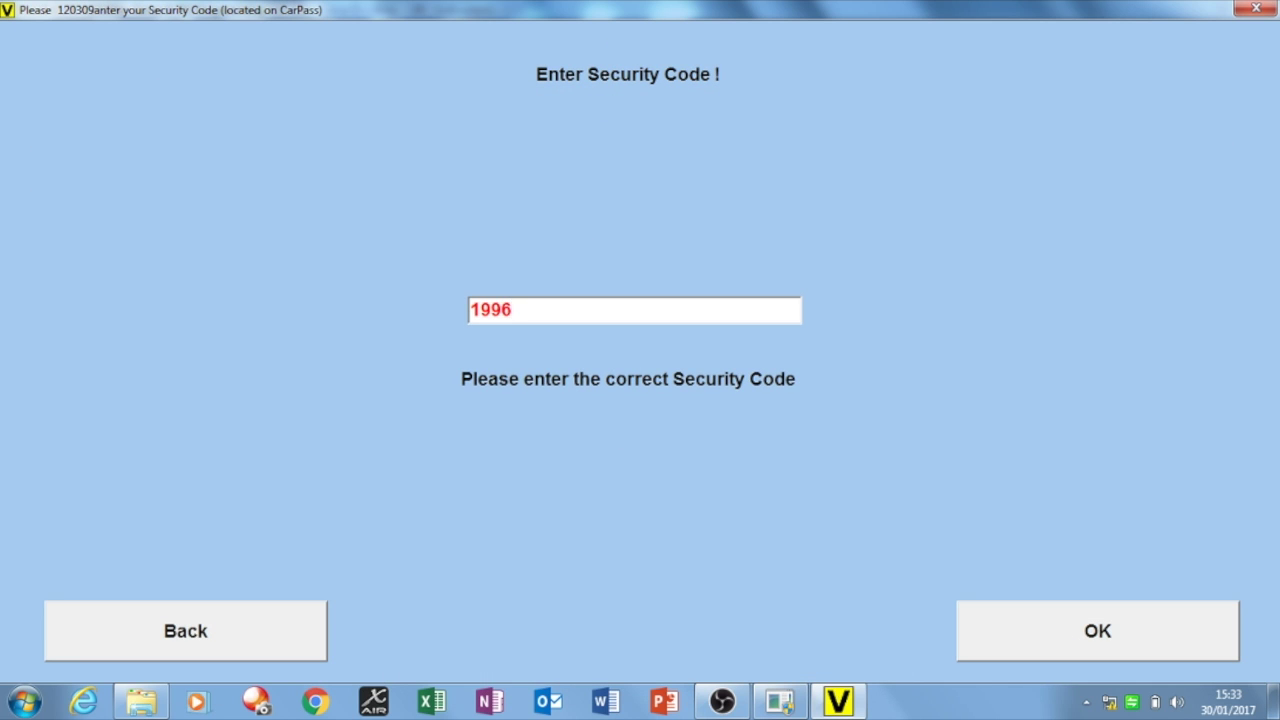
key("Return")
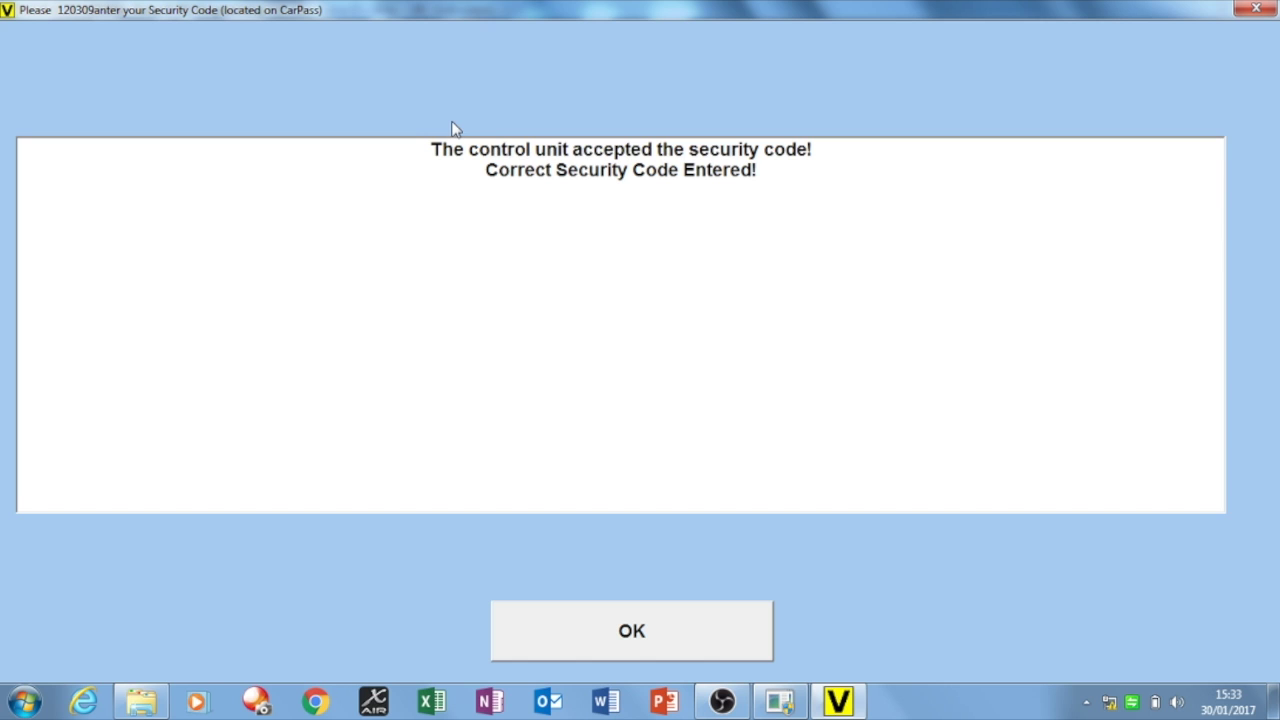
left_click(632, 631)
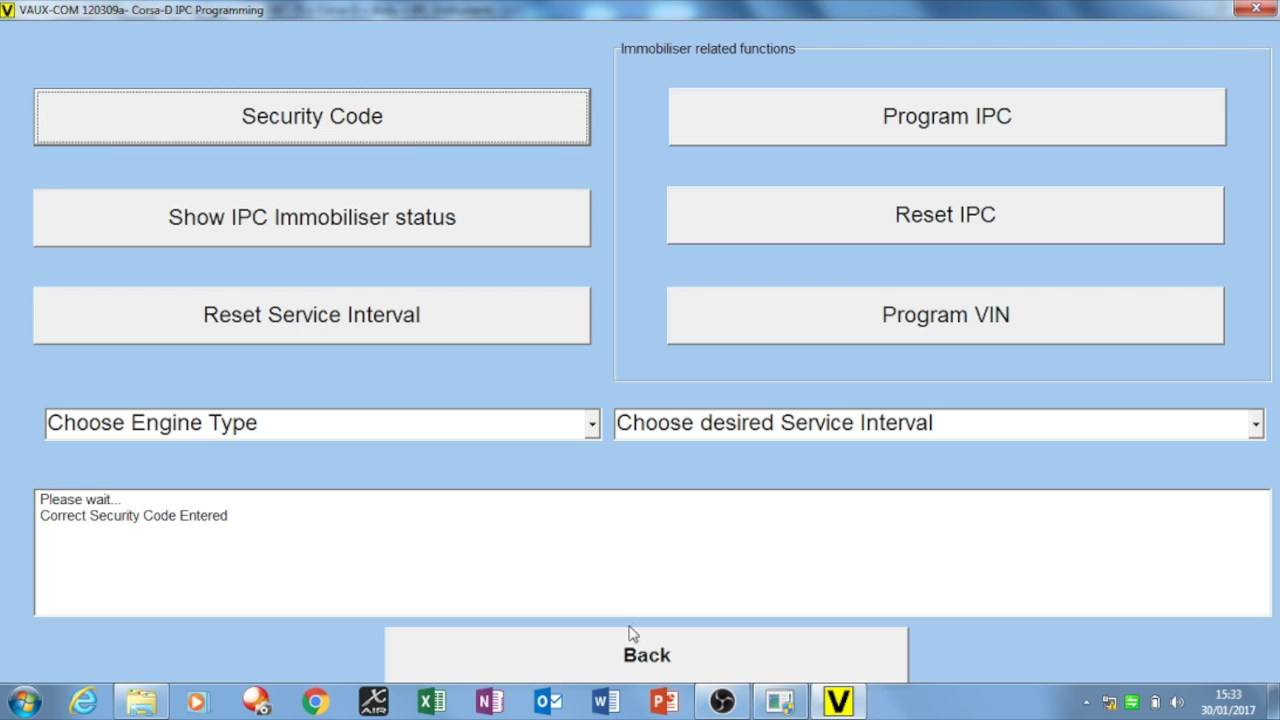
Step: Reset the IPC immobiliser and return to the Programming Functions list
left_click(967, 229)
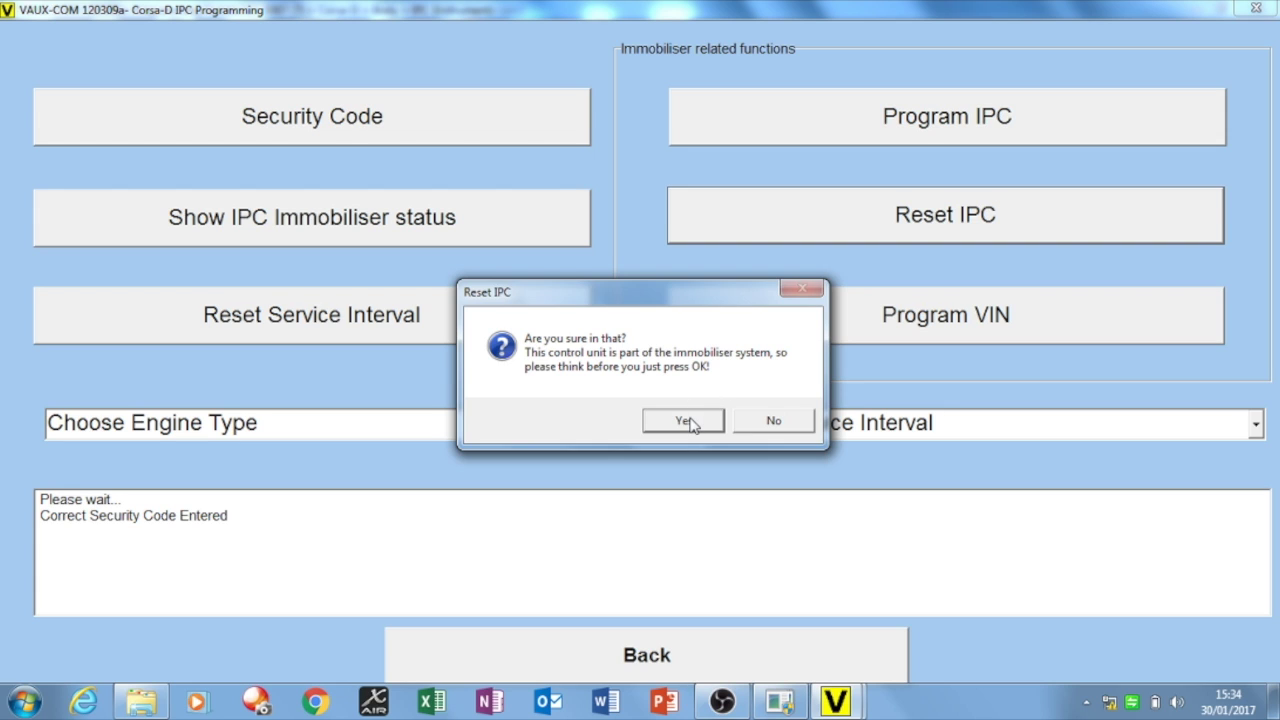
left_click(688, 420)
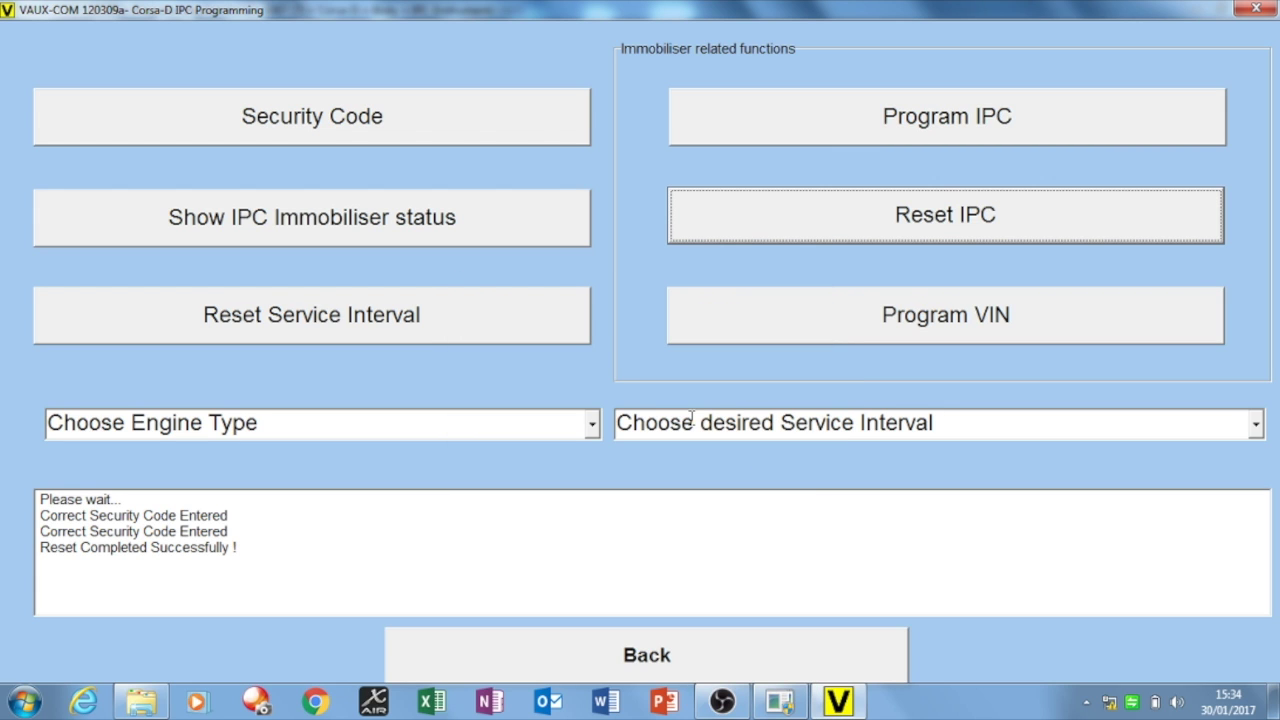
left_click(657, 655)
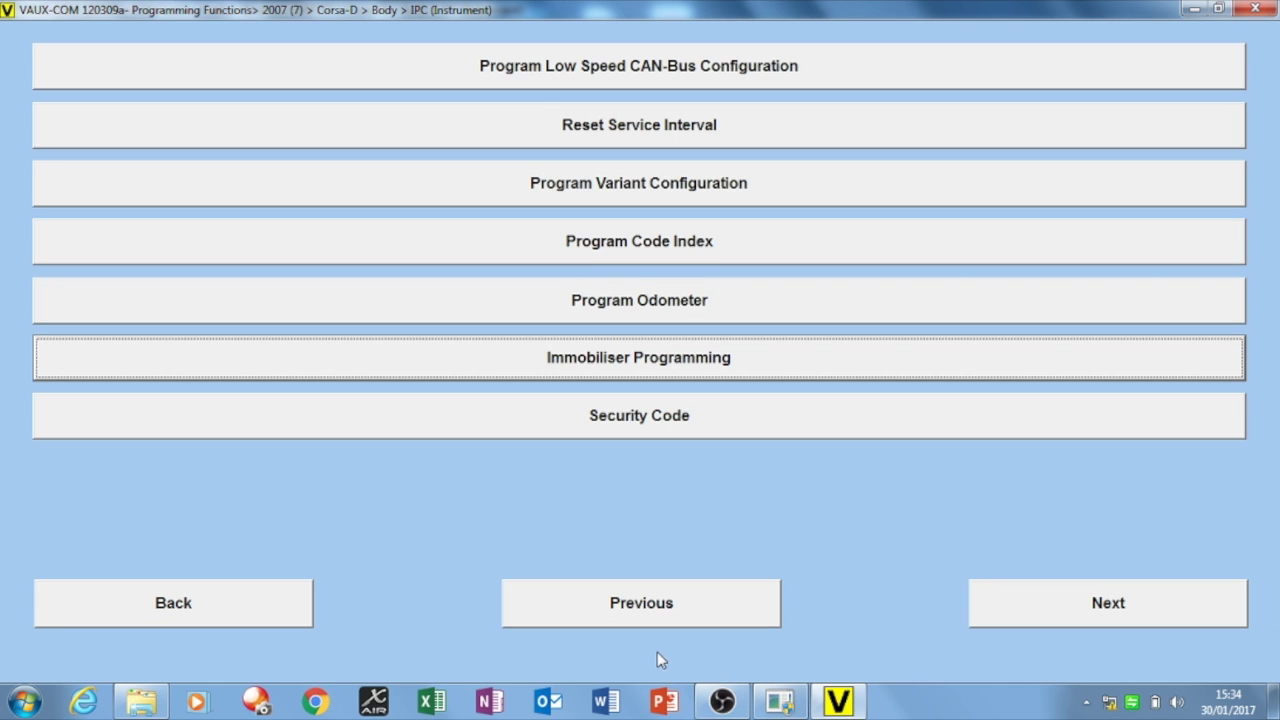
Step: Close the instrument cluster session, reconnect to the BCM, and open its Immobiliser Programming menu
left_click(168, 601)
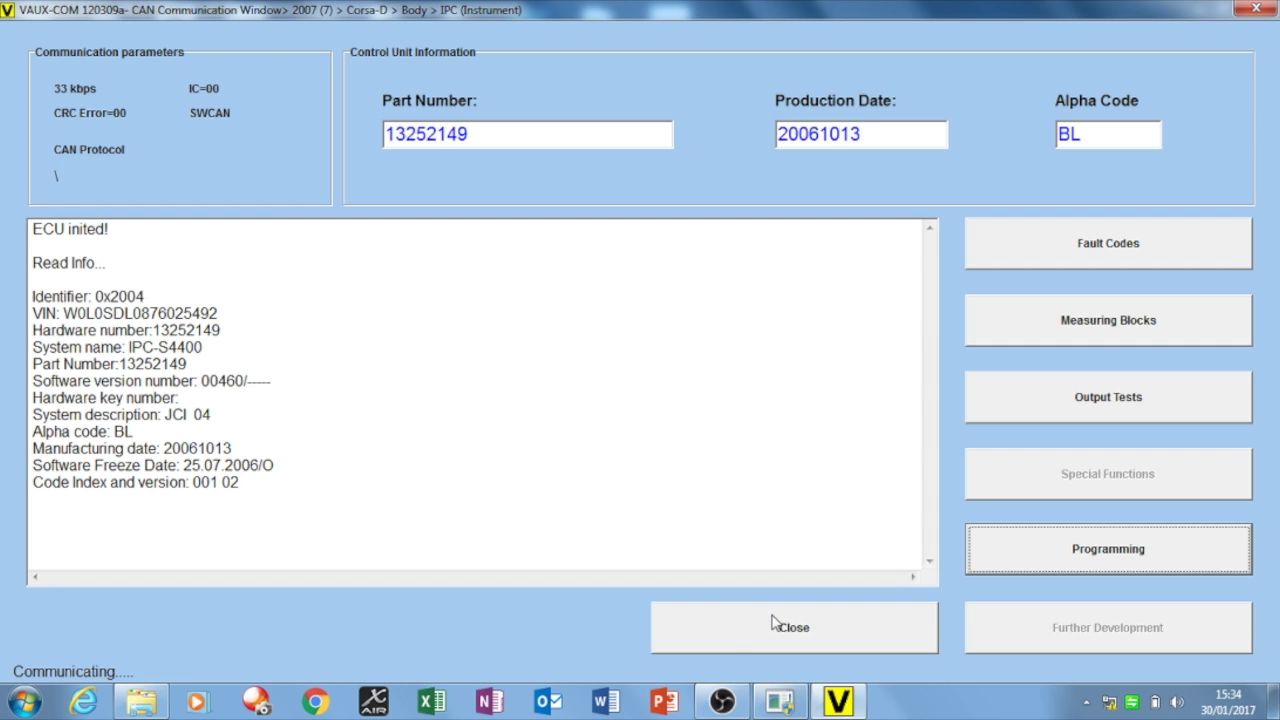
left_click(779, 625)
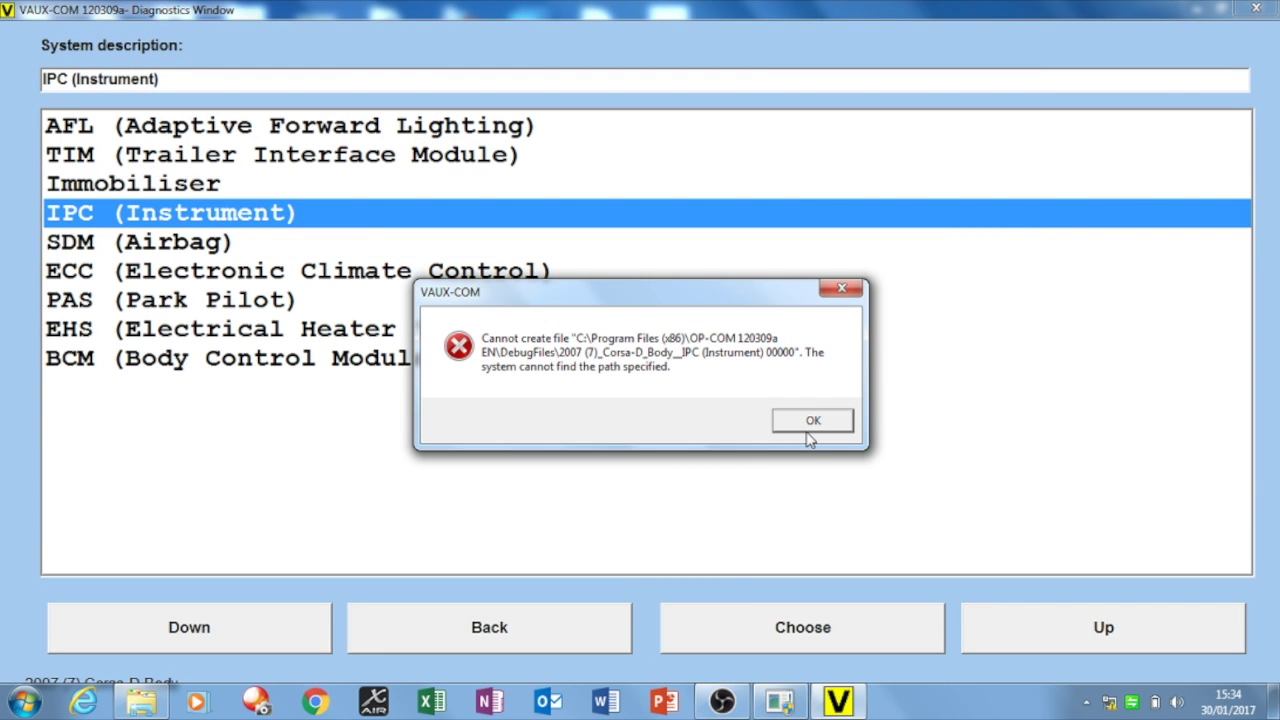
left_click(812, 424)
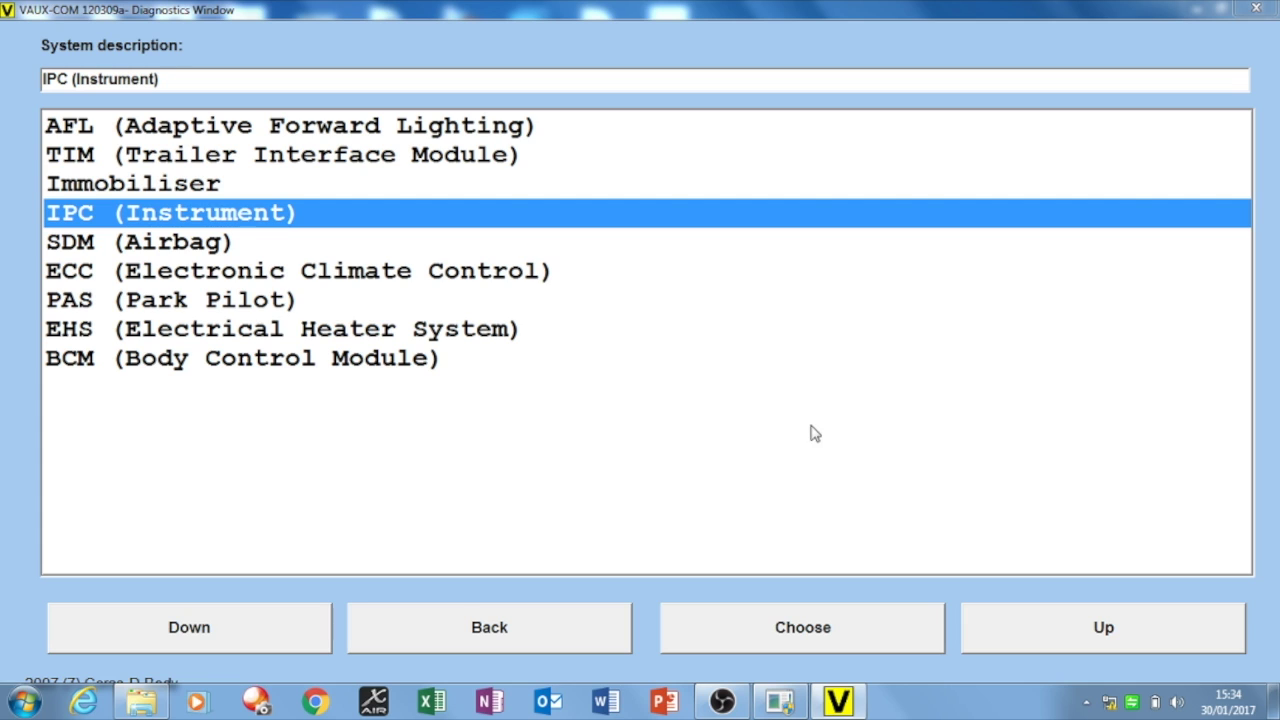
left_click(219, 361)
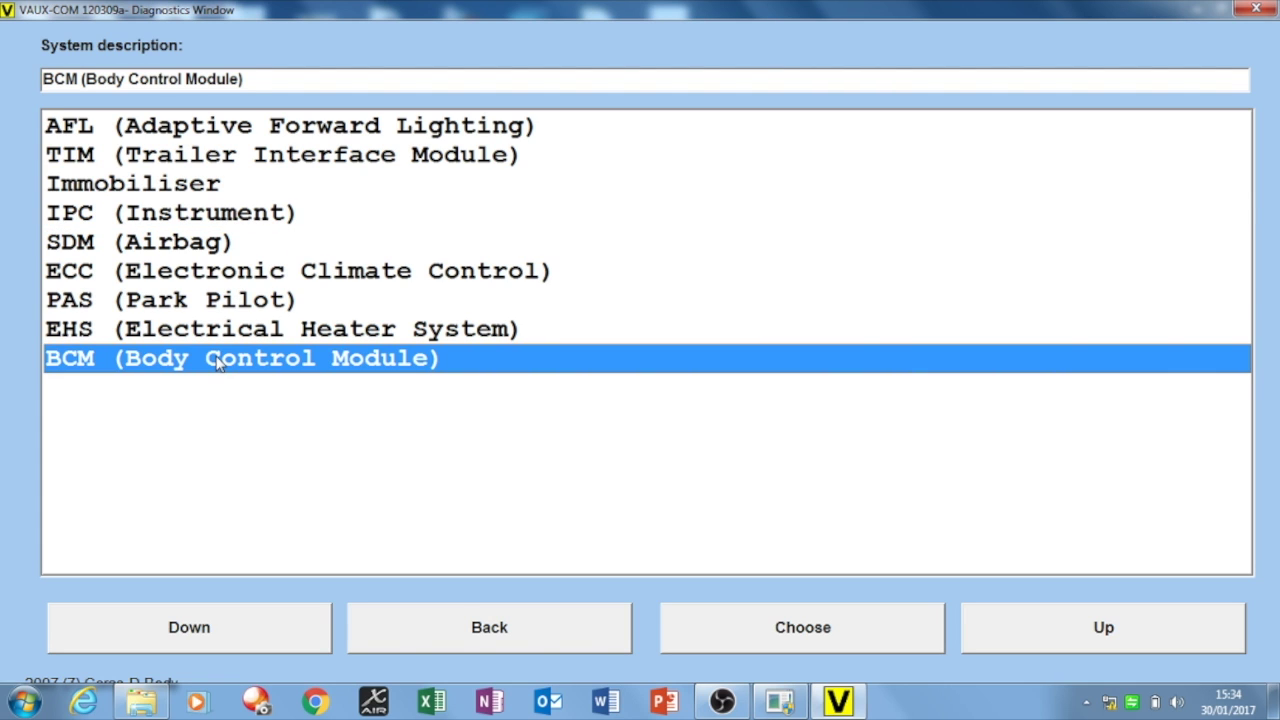
double_click(219, 361)
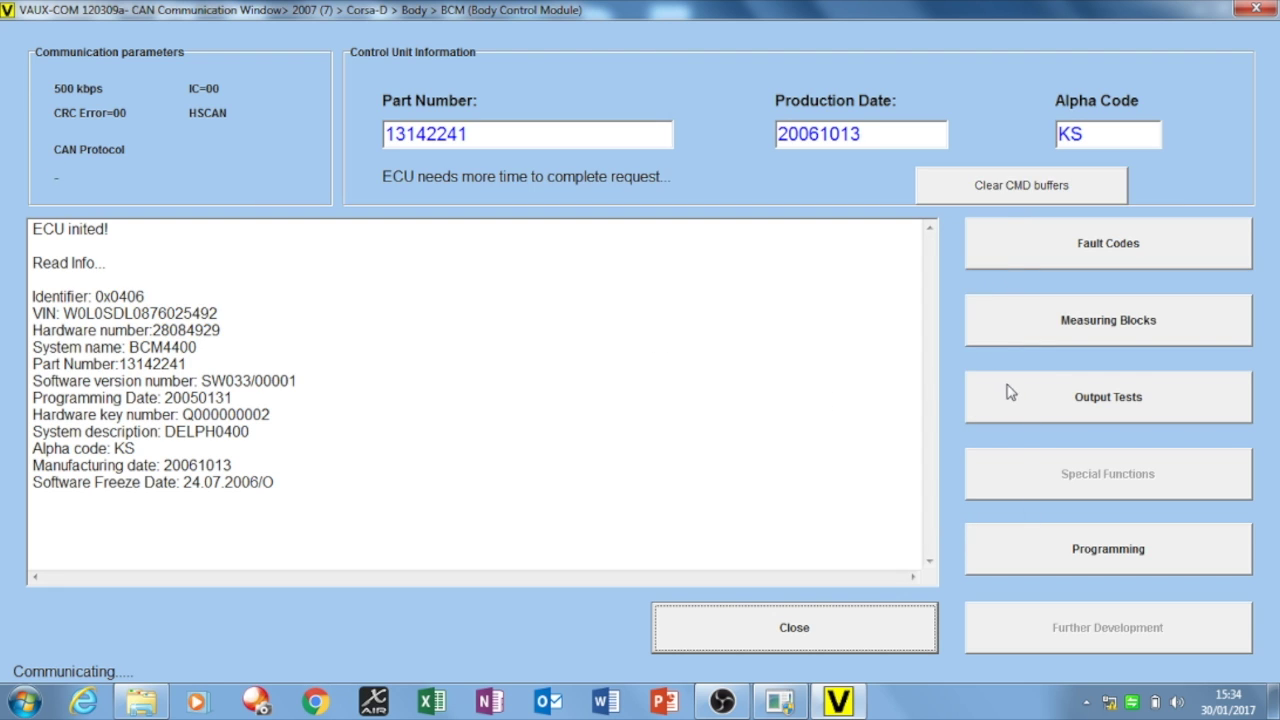
left_click(1090, 550)
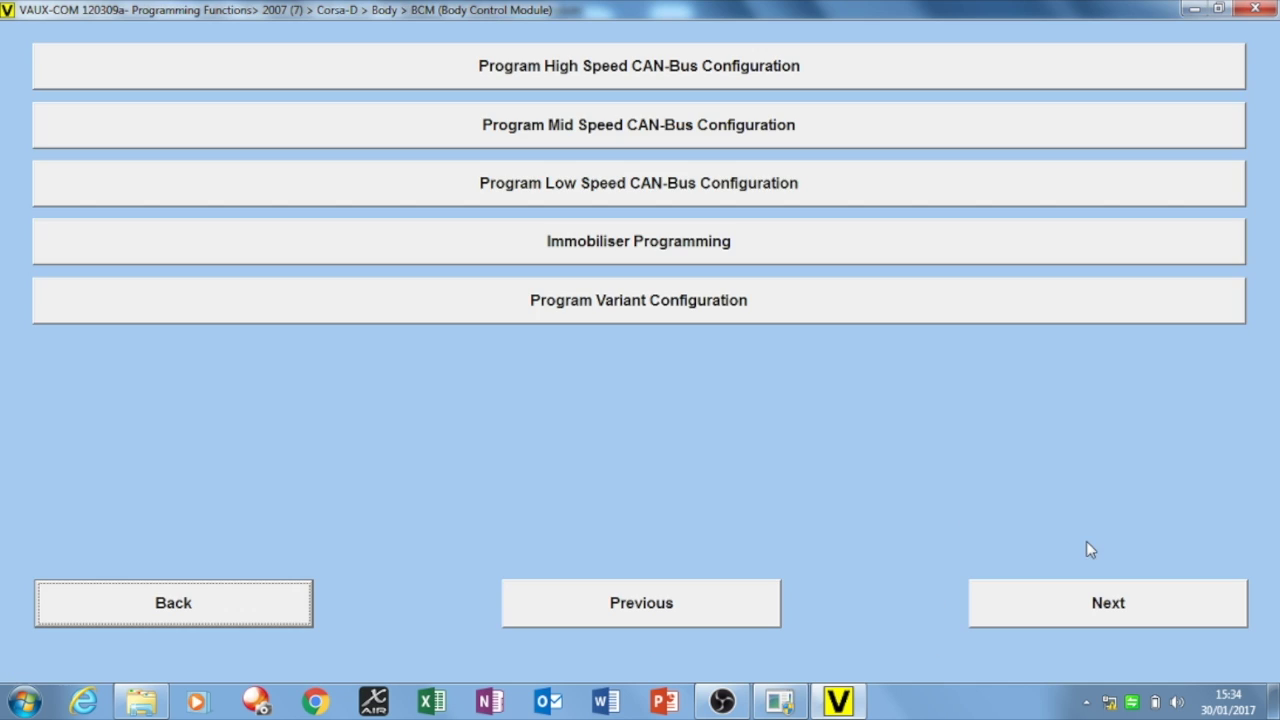
left_click(687, 258)
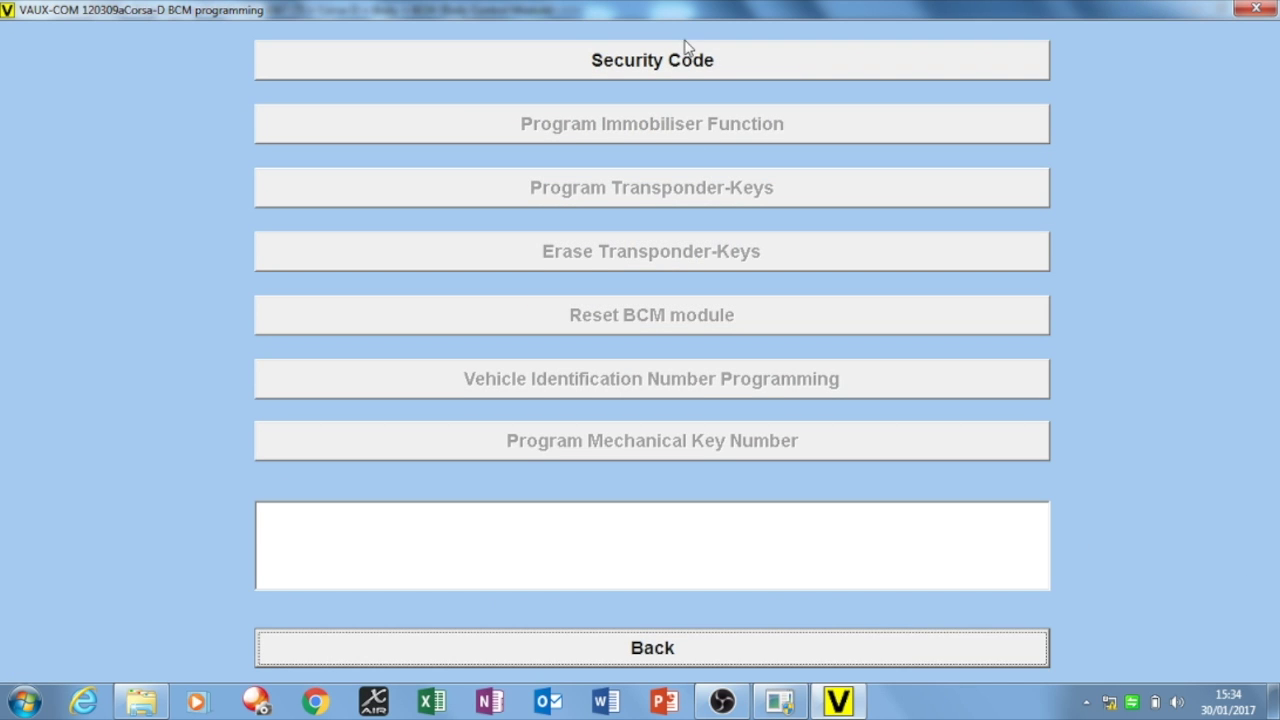
Step: Submit the BCM security code and acknowledge that it was accepted
left_click(680, 63)
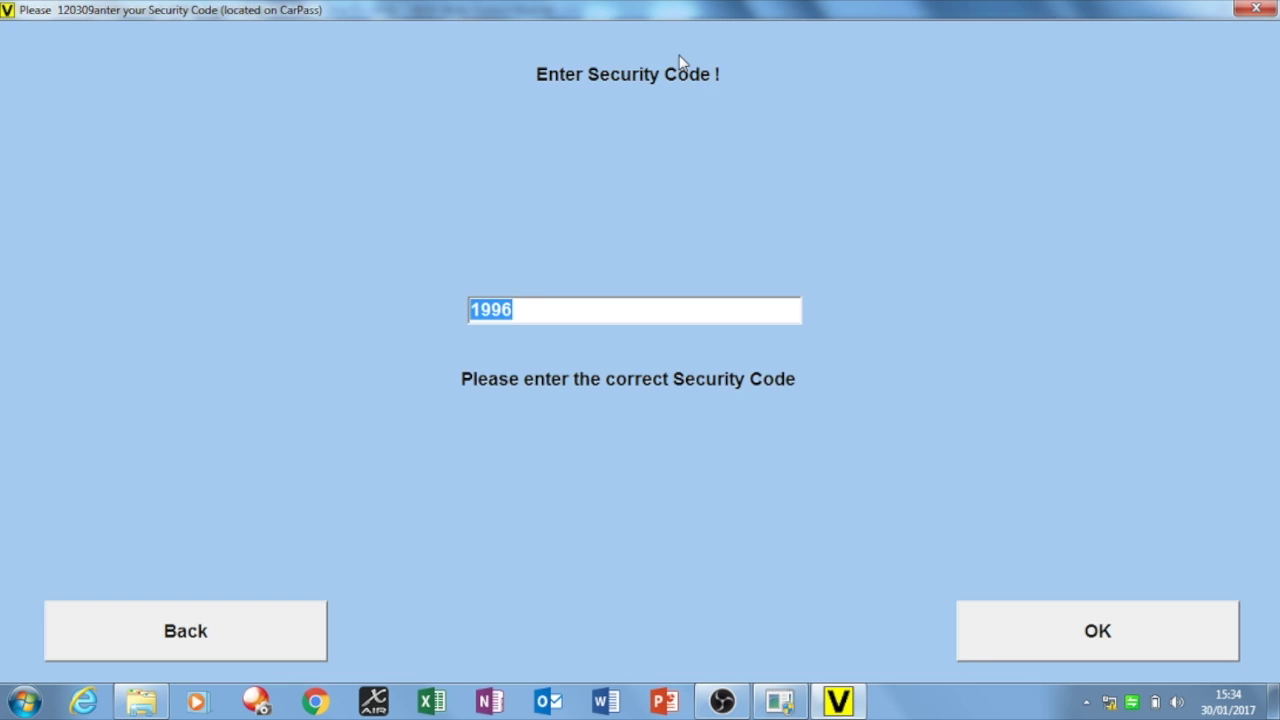
key("Return")
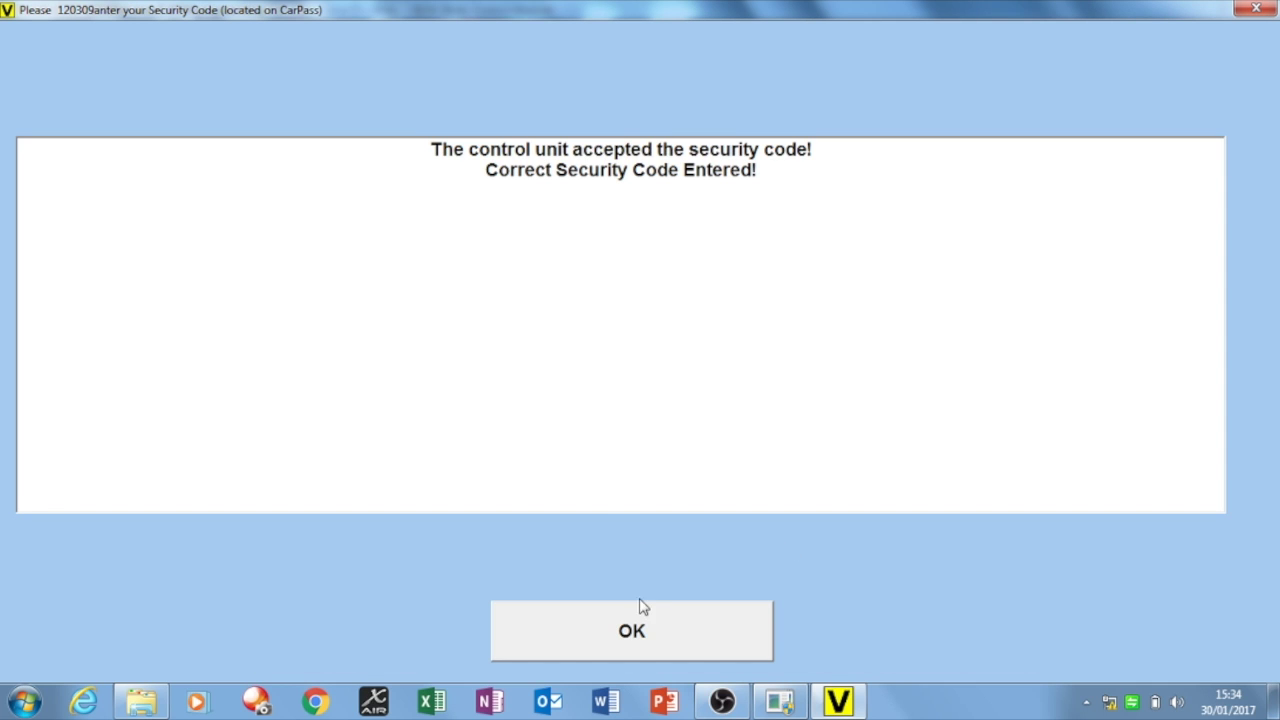
left_click(634, 633)
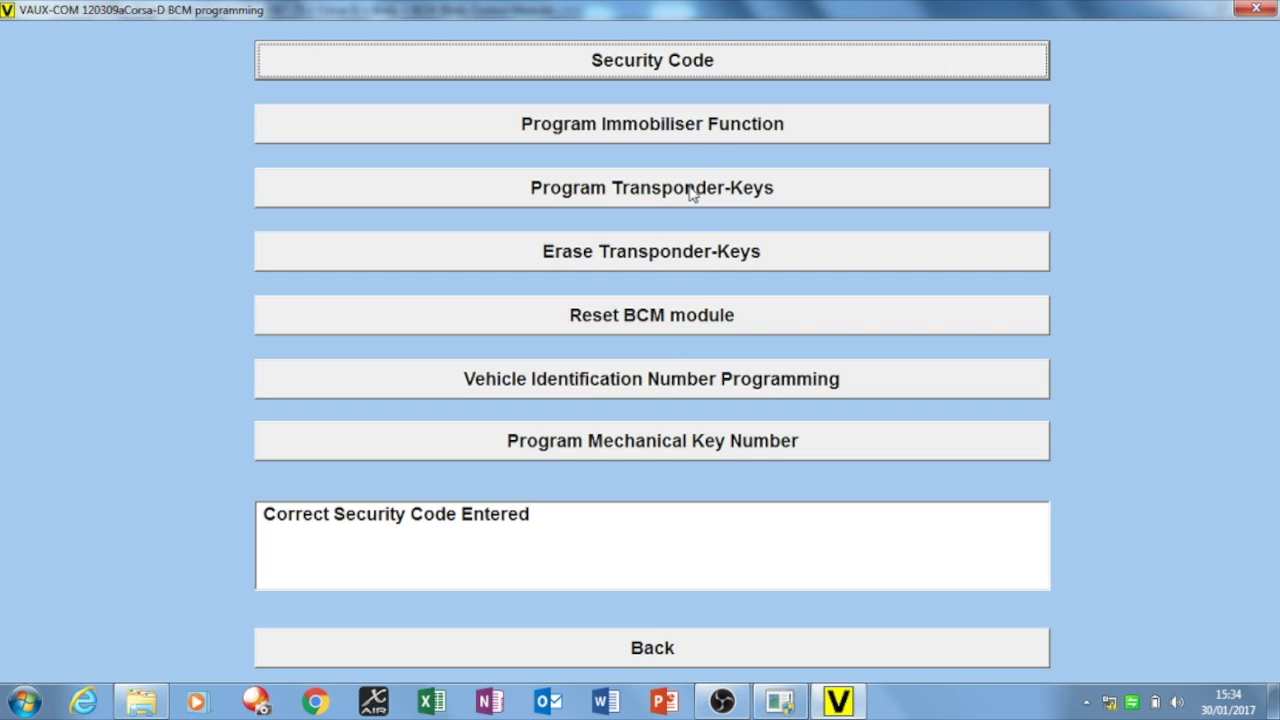
Step: Reset the BCM module, erasing its stored keys, and begin transponder key programming
left_click(687, 323)
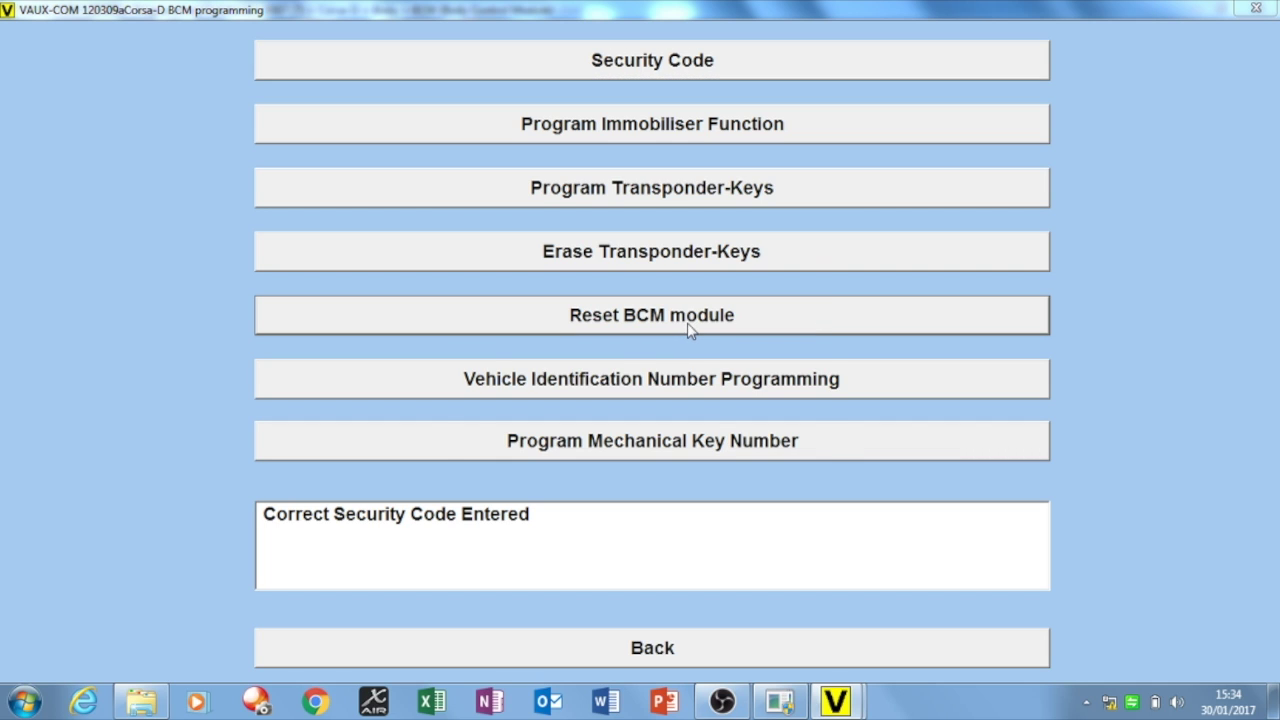
left_click(670, 428)
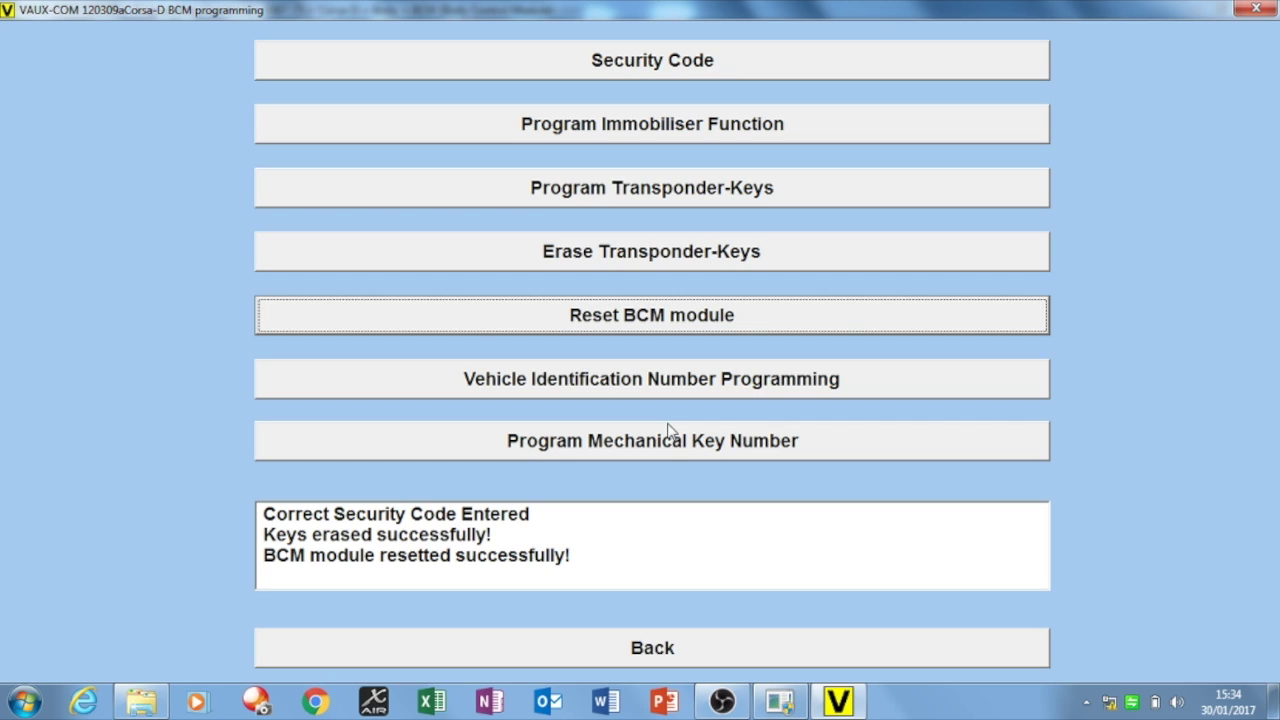
left_click(727, 201)
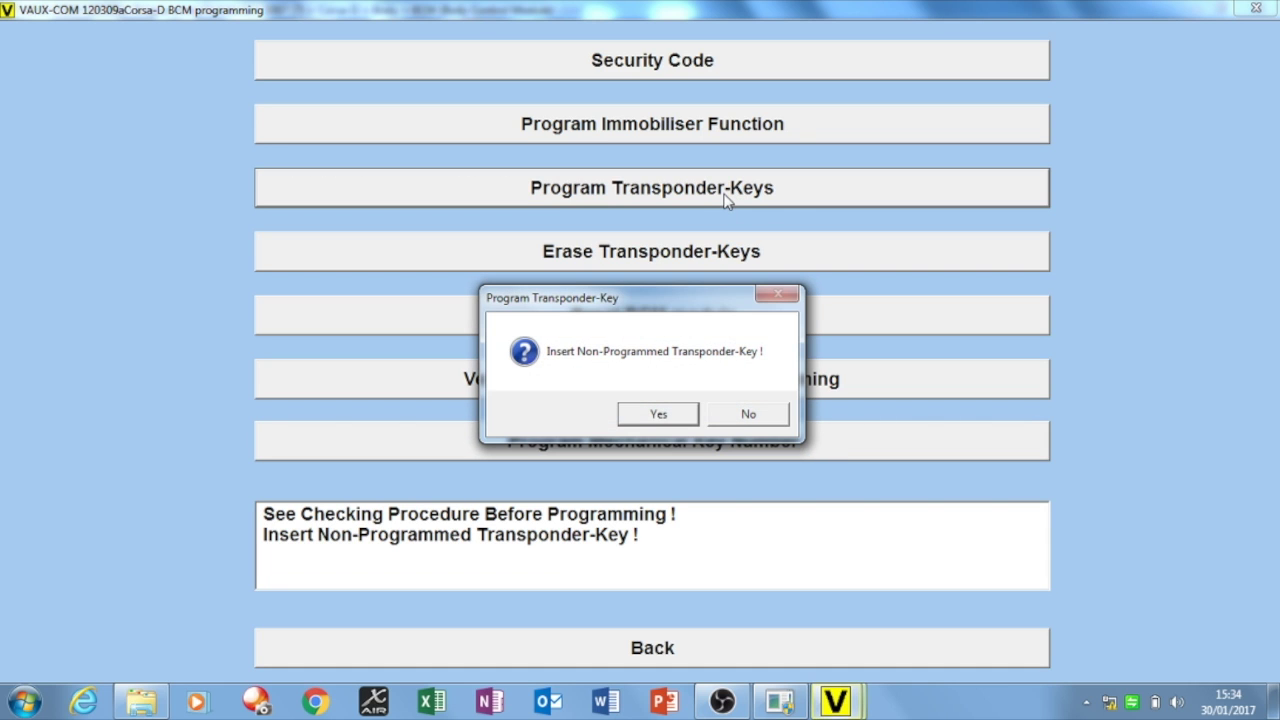
Step: Program the blank transponder keys, then close the BCM session and dismiss the file path error
left_click(669, 416)
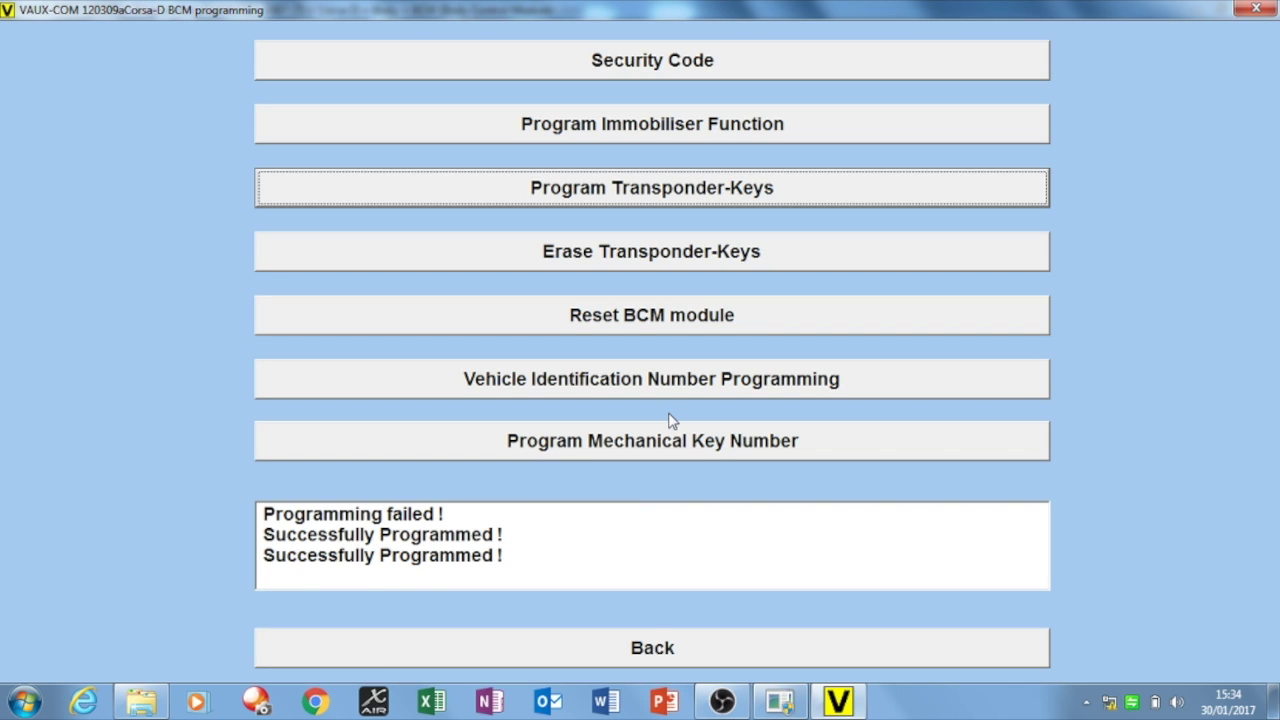
left_click(662, 646)
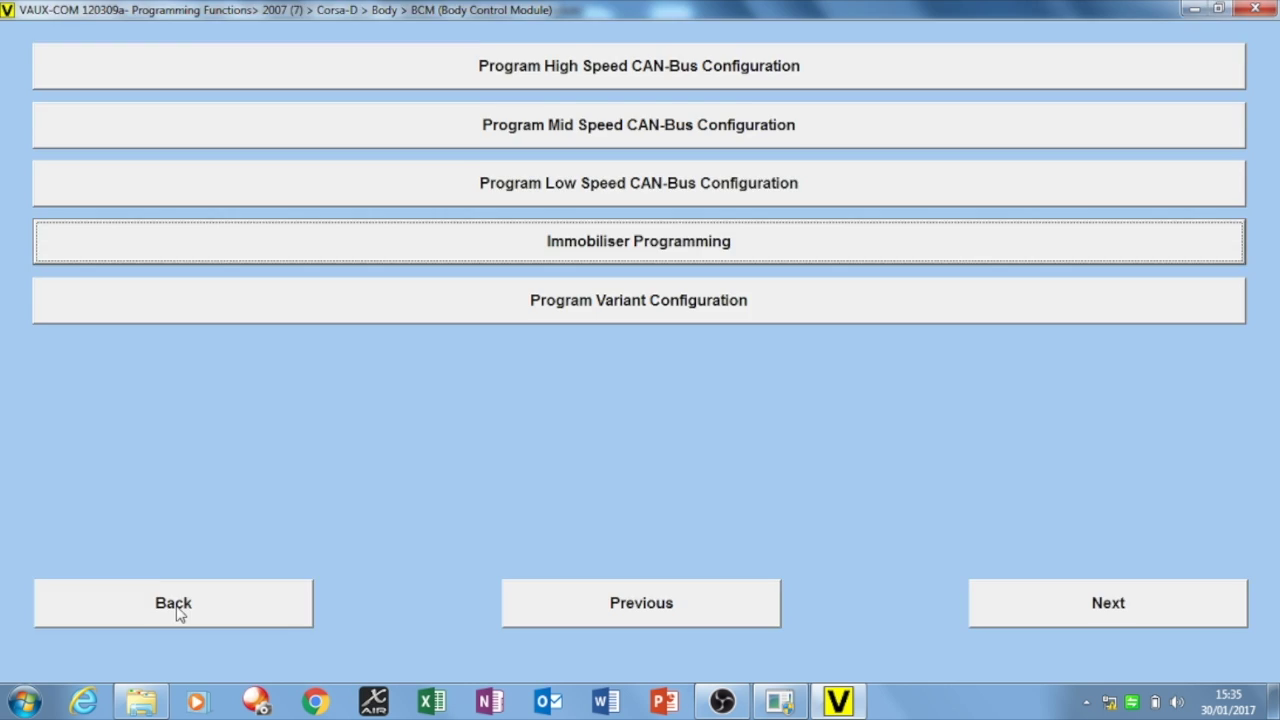
left_click(178, 610)
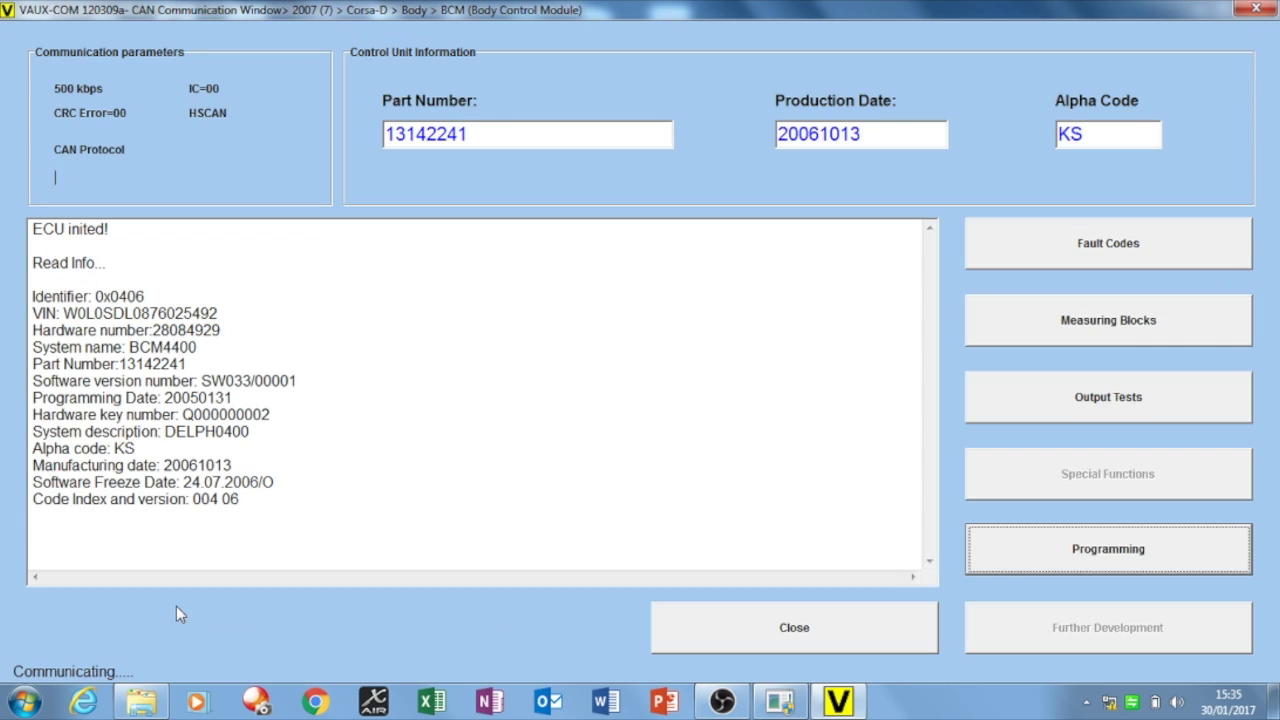
left_click(772, 628)
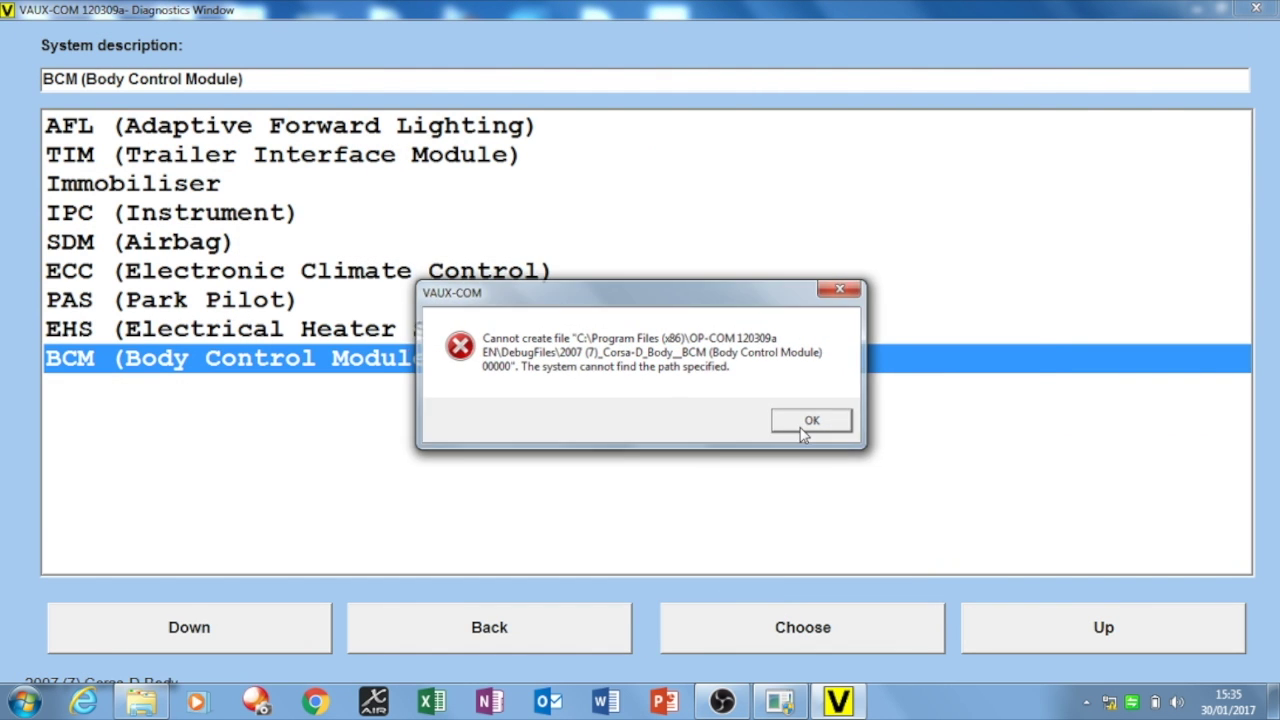
left_click(803, 424)
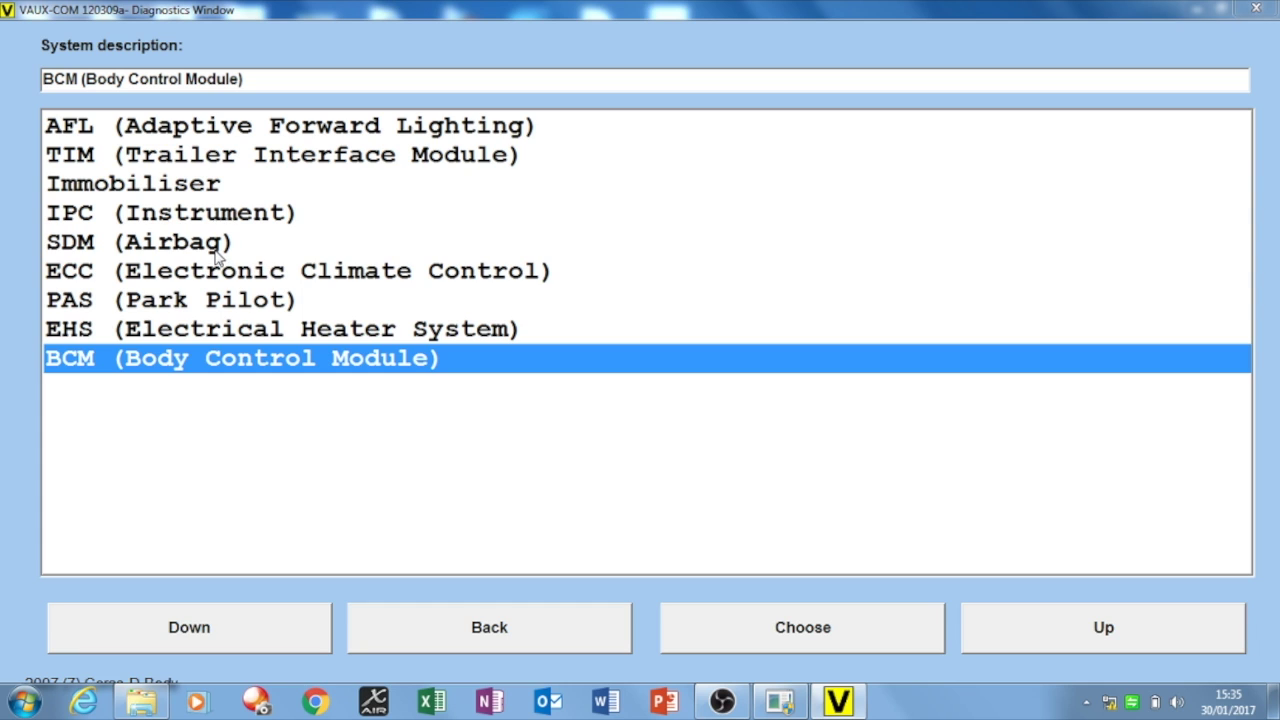
left_click(217, 252)
double_click(216, 254)
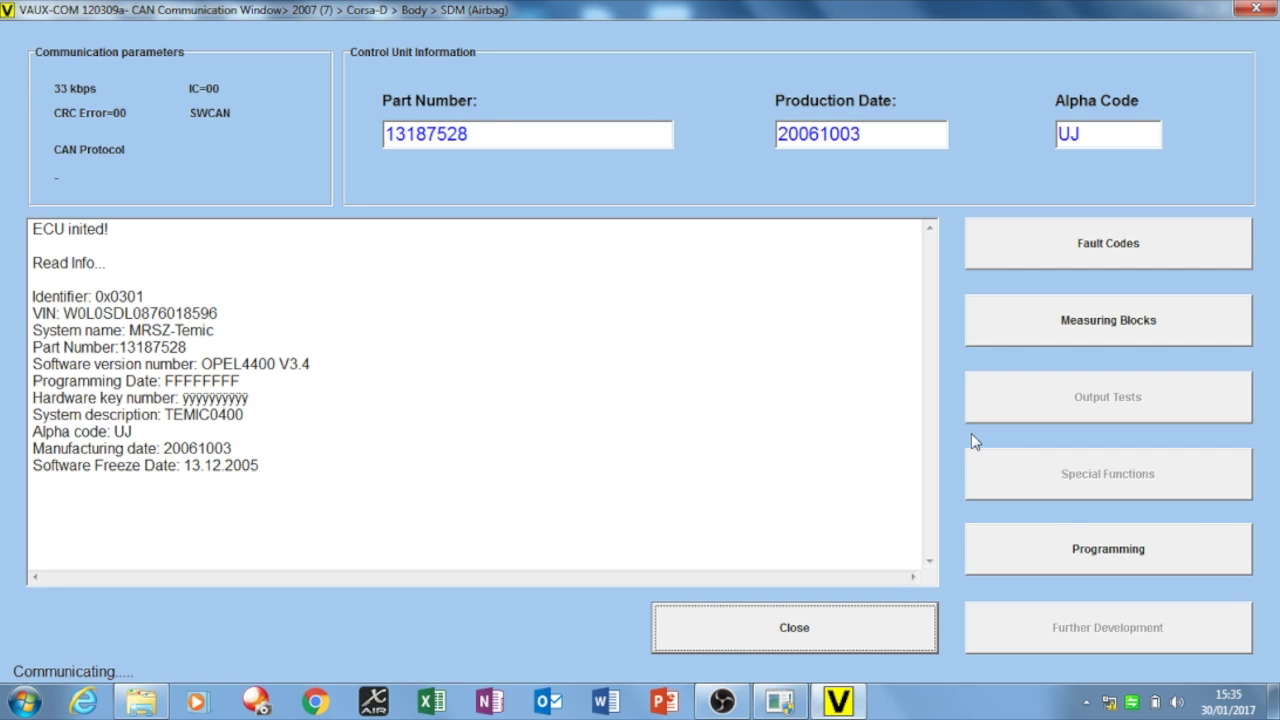
left_click(1075, 556)
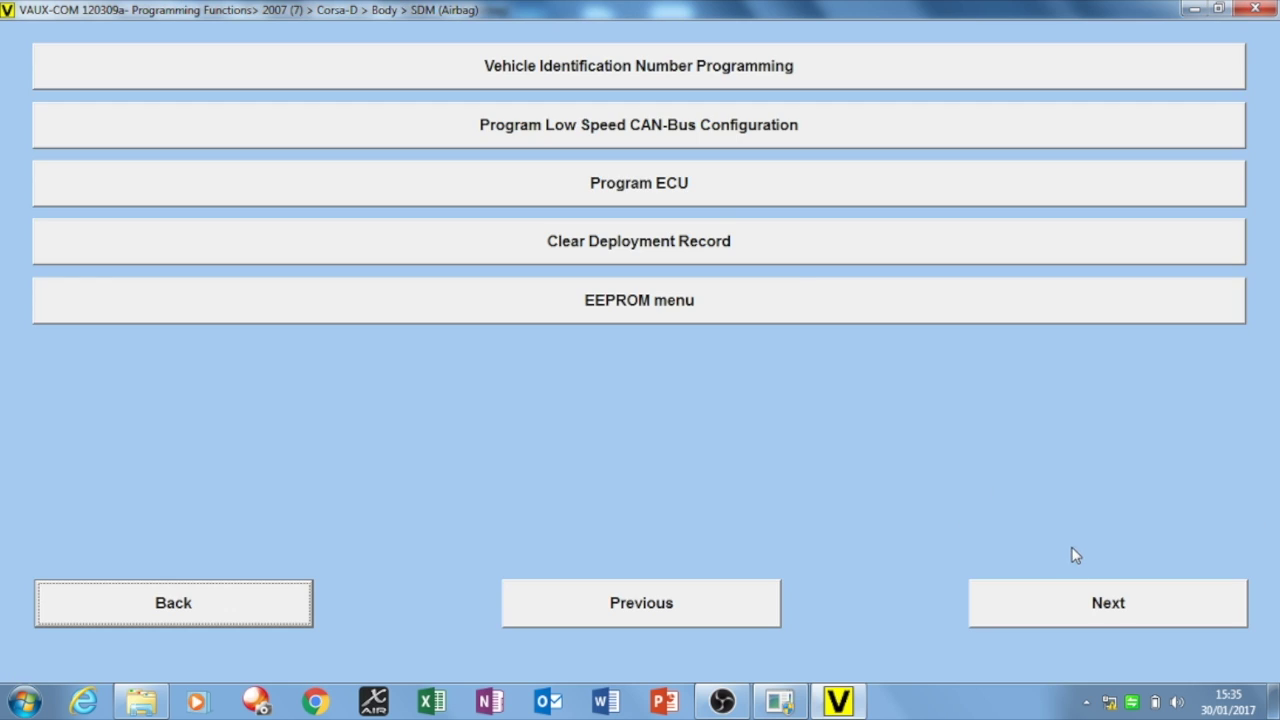
left_click(686, 197)
left_click(287, 115)
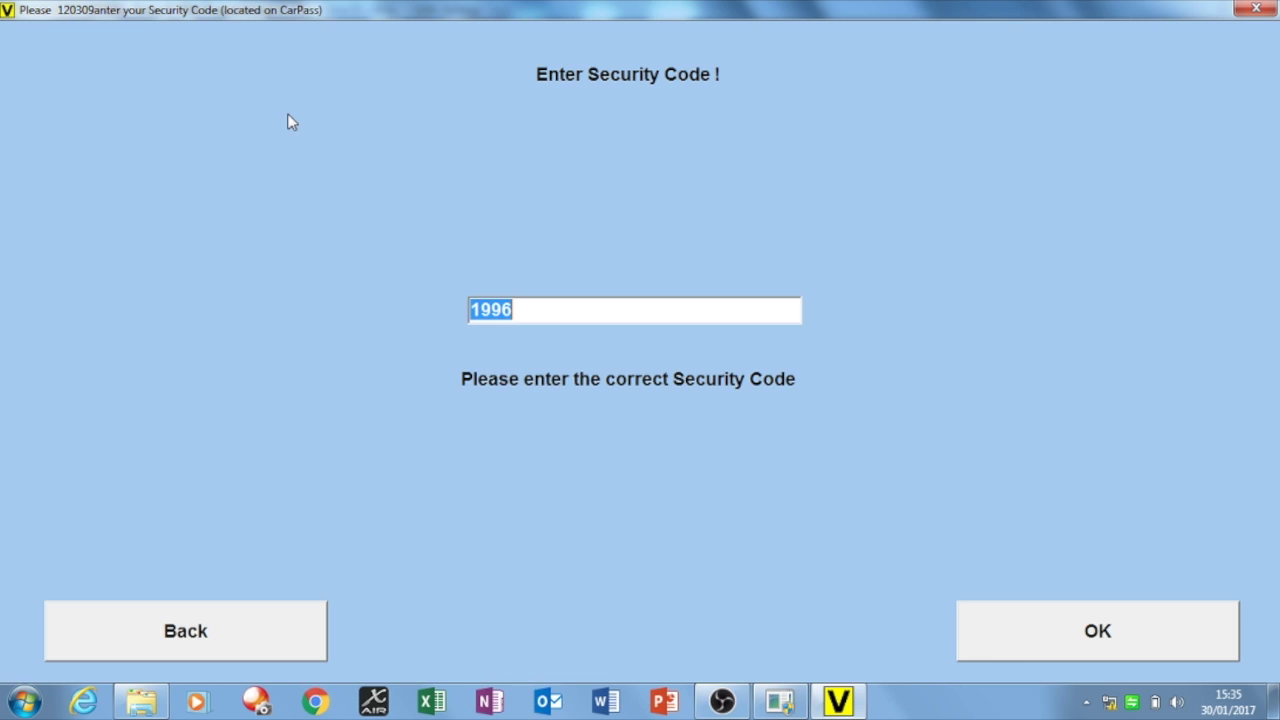
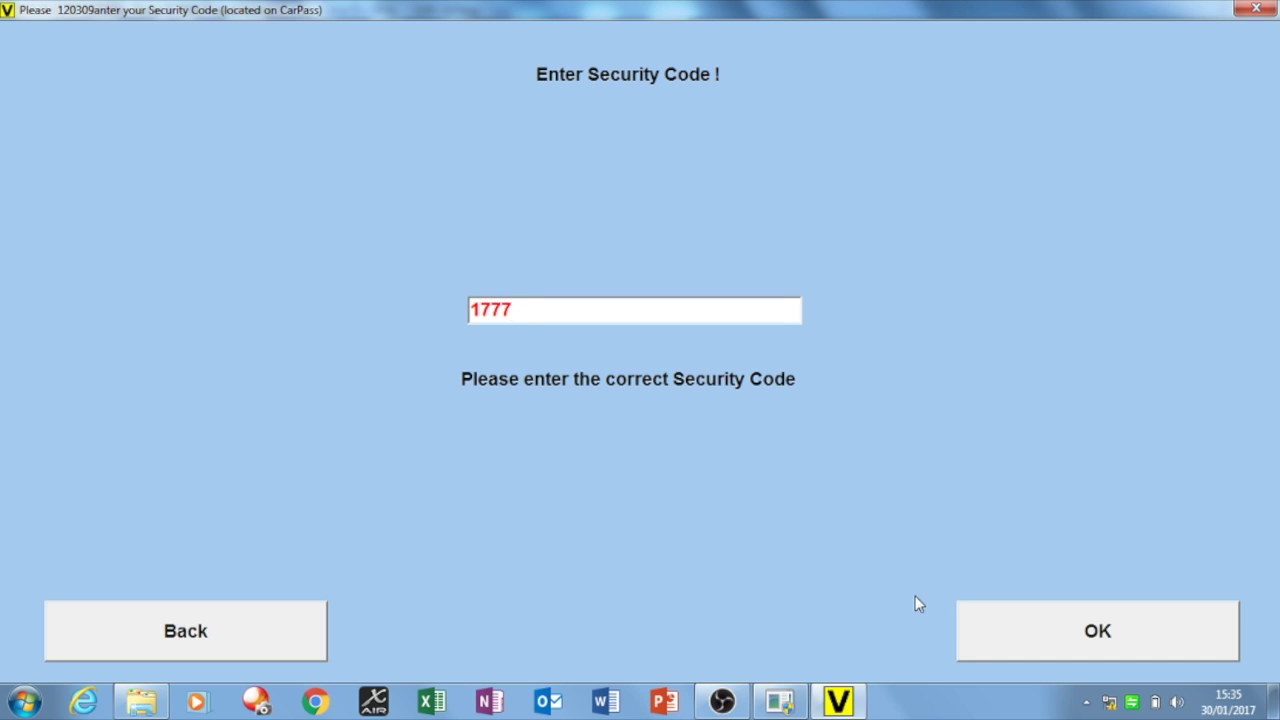
left_click(1058, 628)
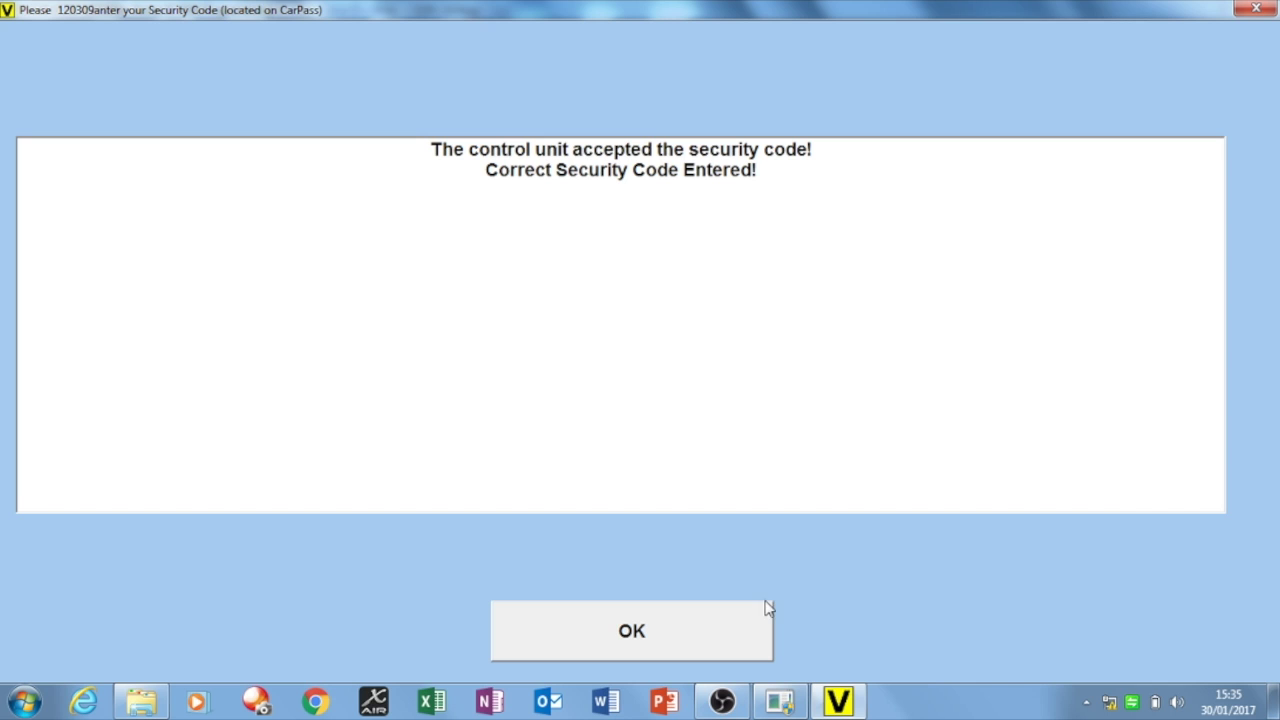
left_click(681, 631)
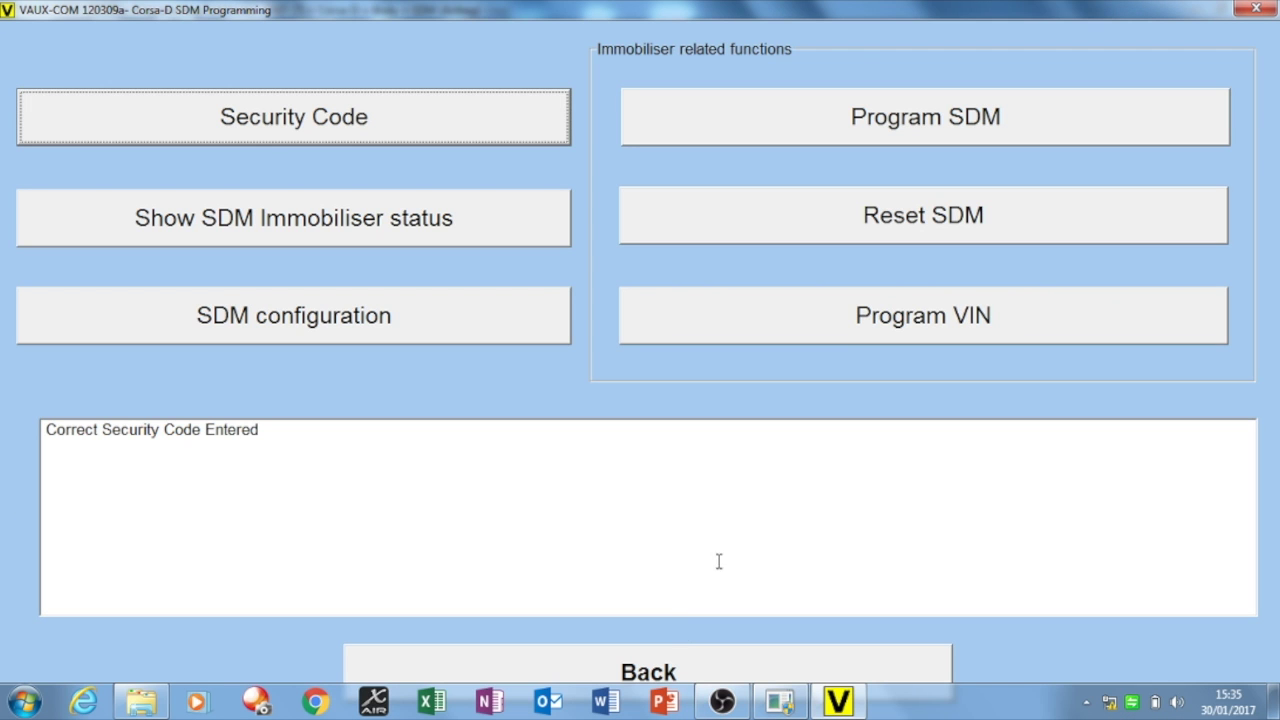
Step: Reset the SDM immobiliser pairing, confirming with Yes
left_click(947, 228)
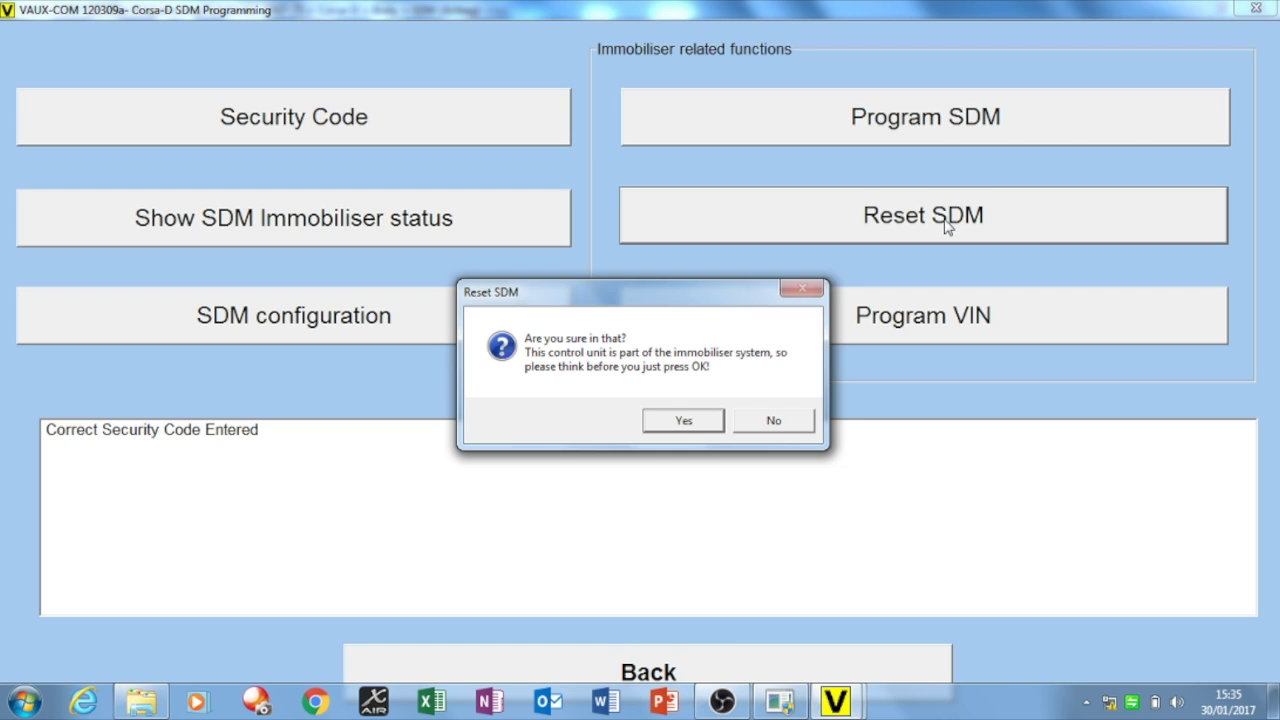
left_click(684, 421)
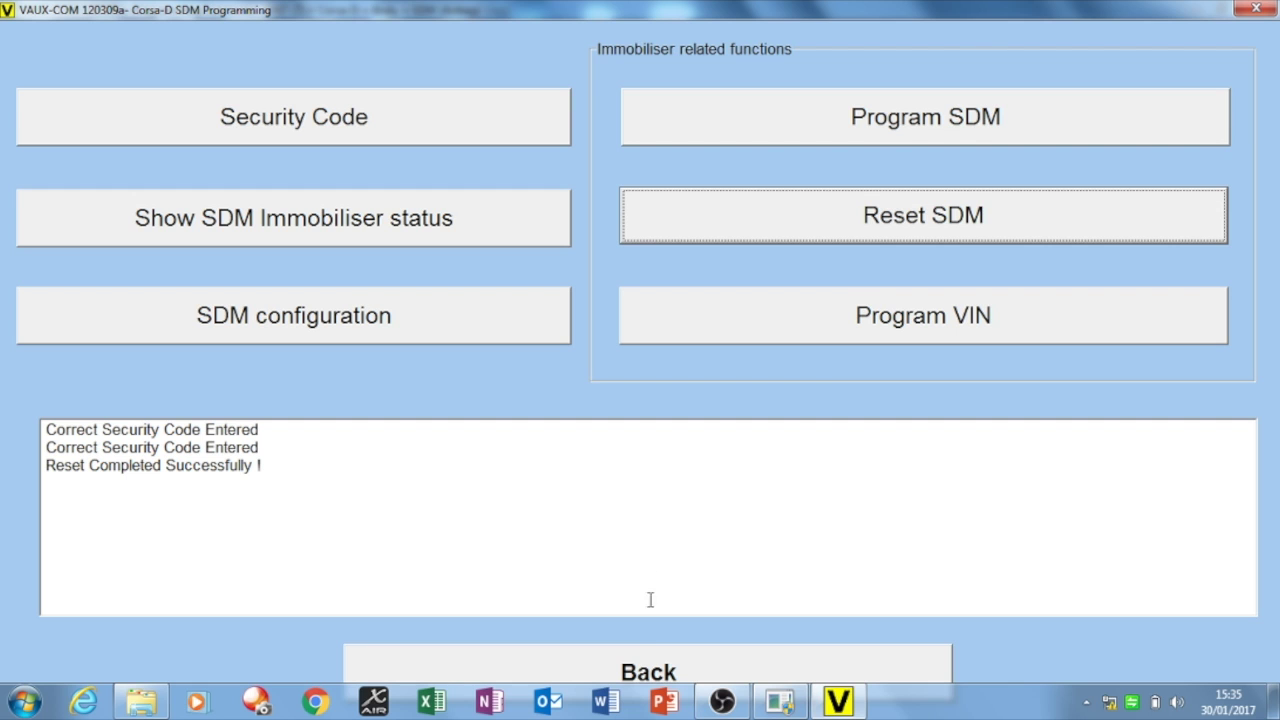
left_click(652, 665)
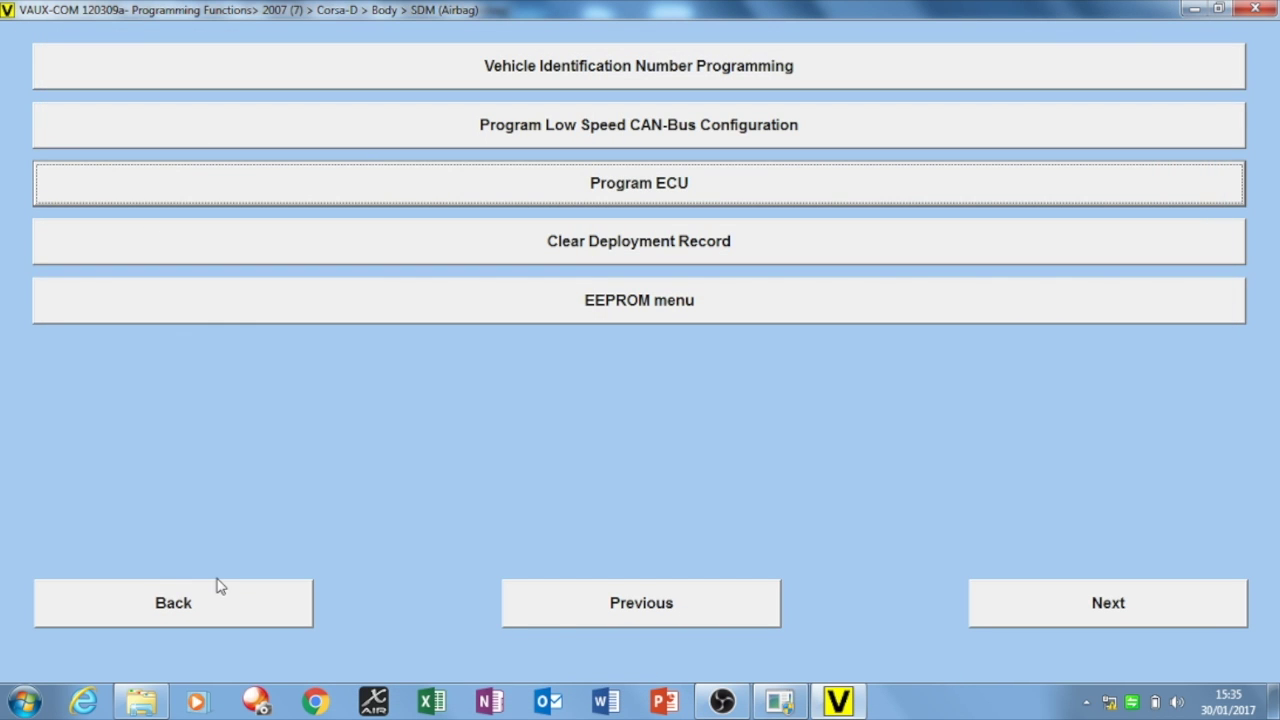
Step: Close the airbag SDM session, dismiss the Cannot create file error, and select IPC (Instrument)
left_click(172, 603)
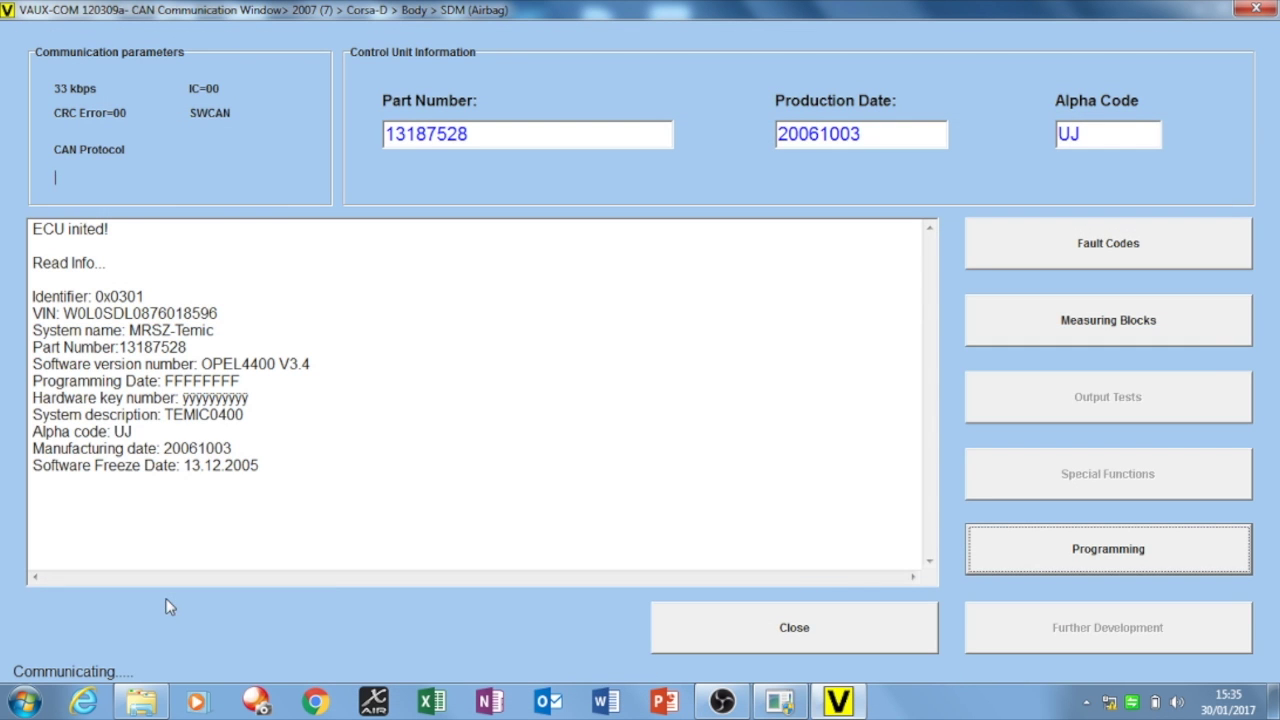
left_click(800, 625)
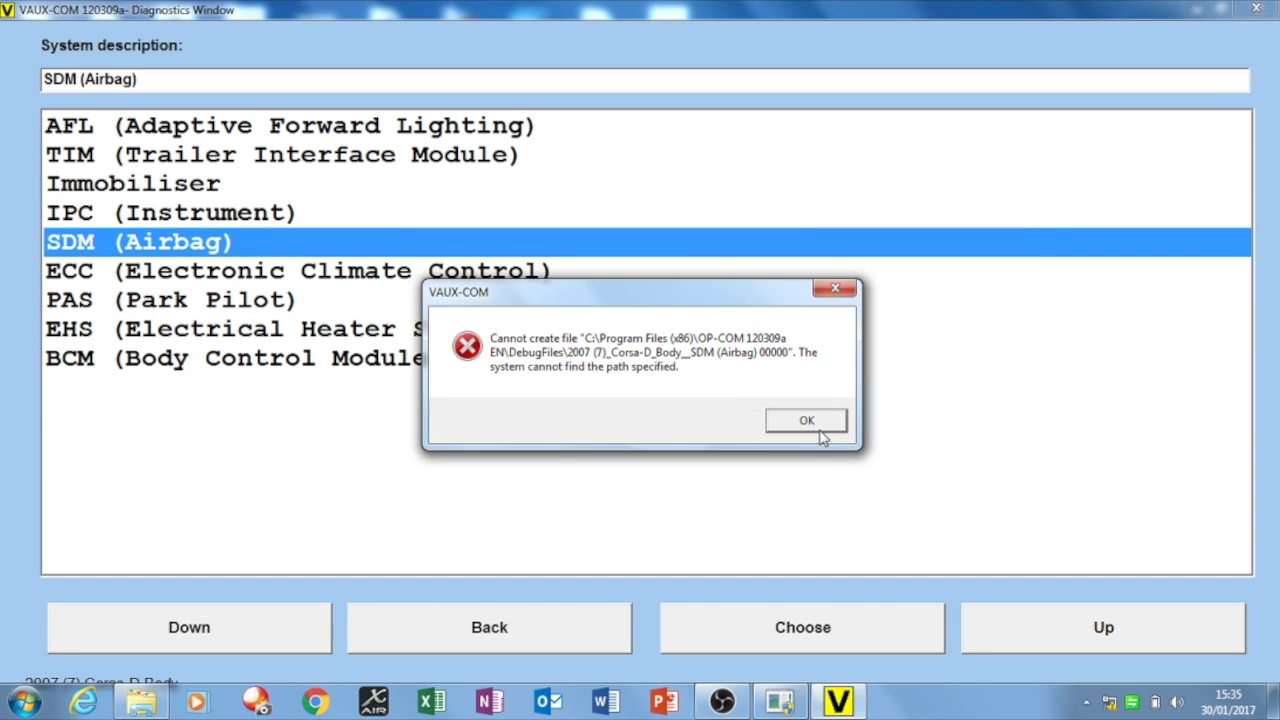
left_click(828, 421)
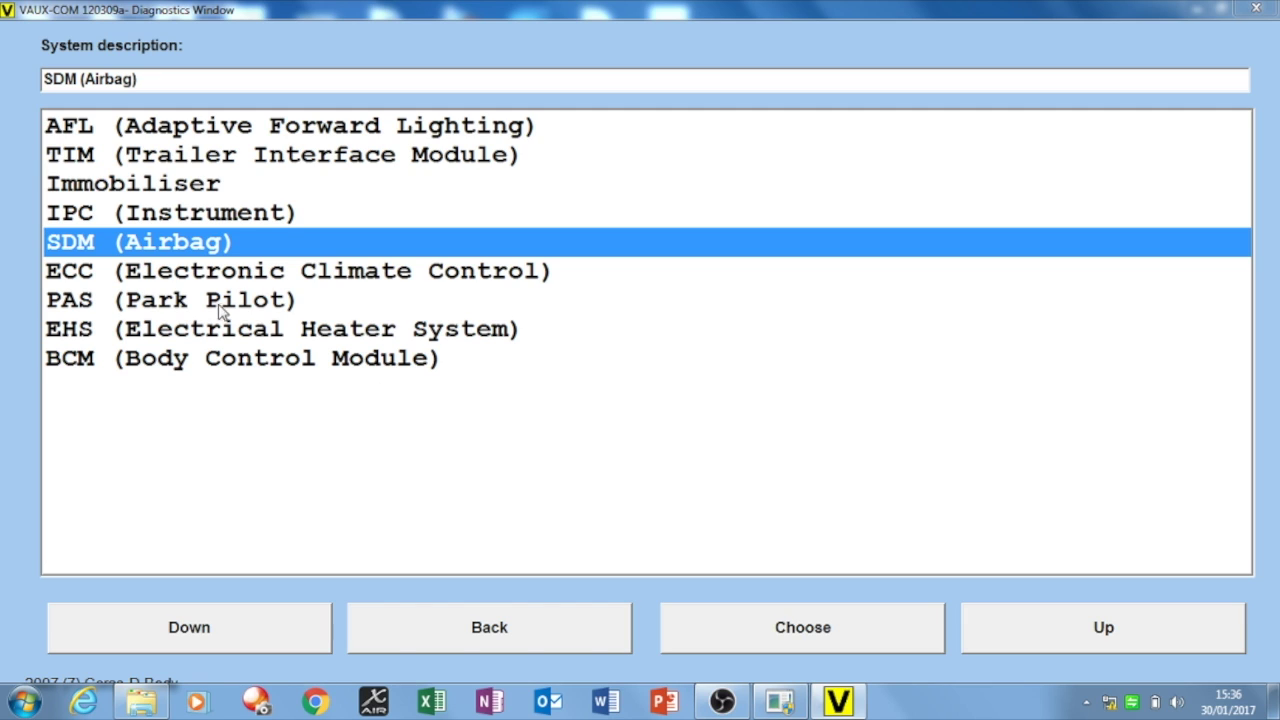
left_click(282, 220)
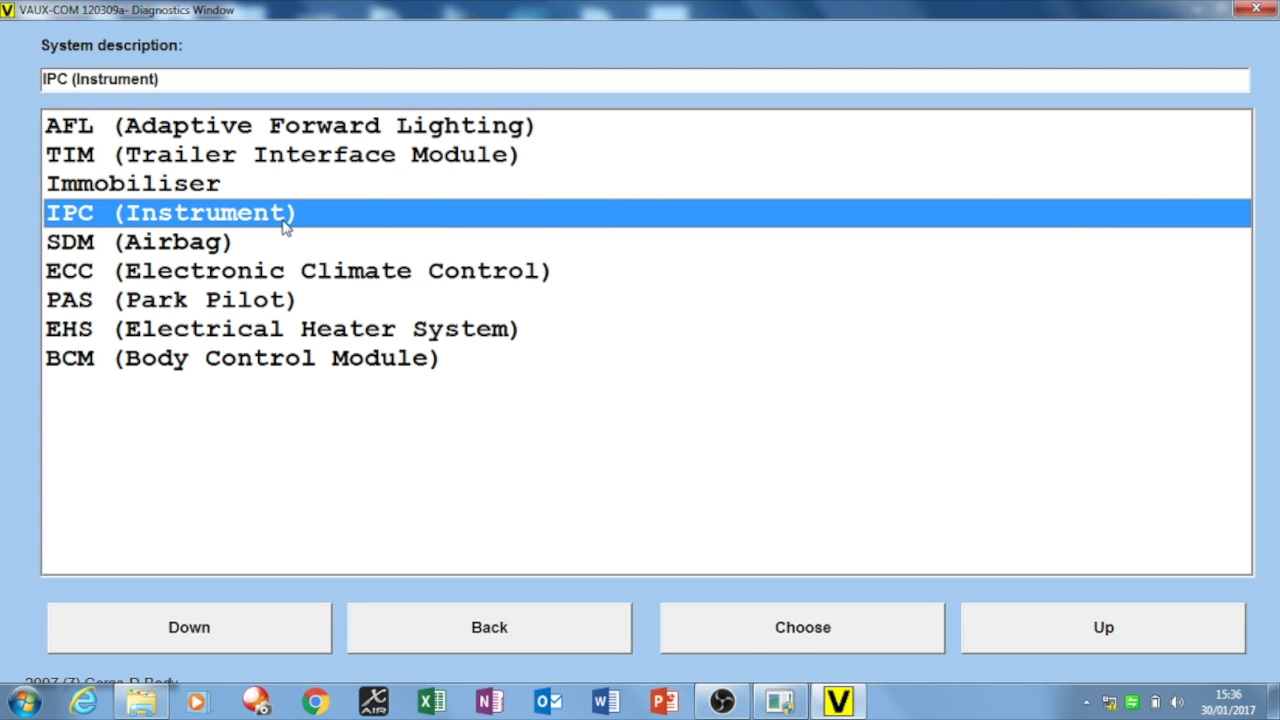
Step: Connect to the IPC (Instrument) and review its variant configuration without changing it
left_click(822, 625)
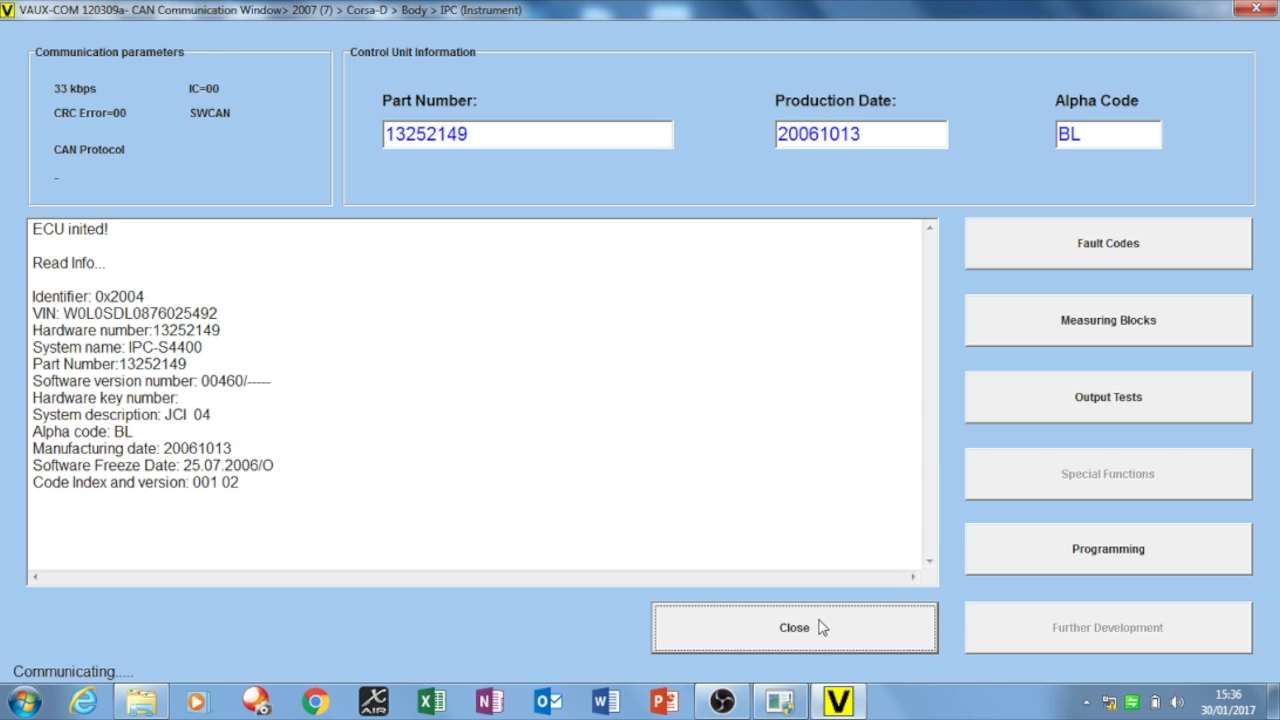
left_click(1105, 552)
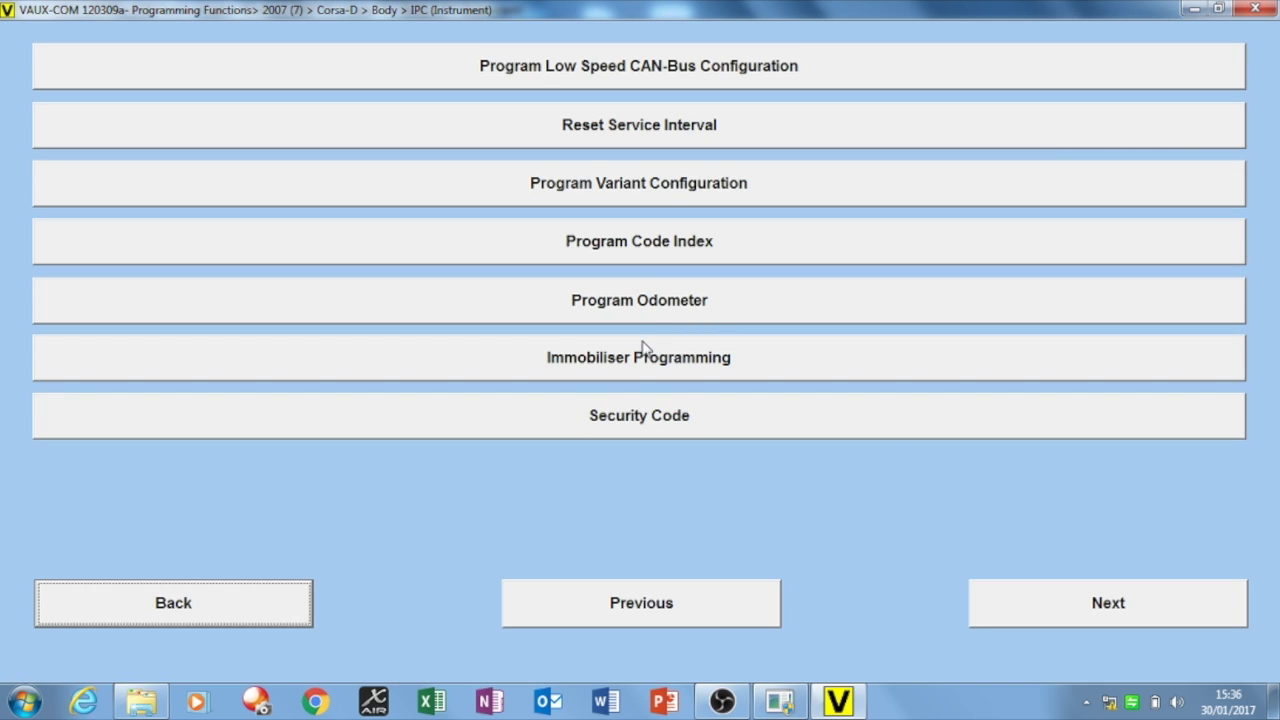
left_click(672, 186)
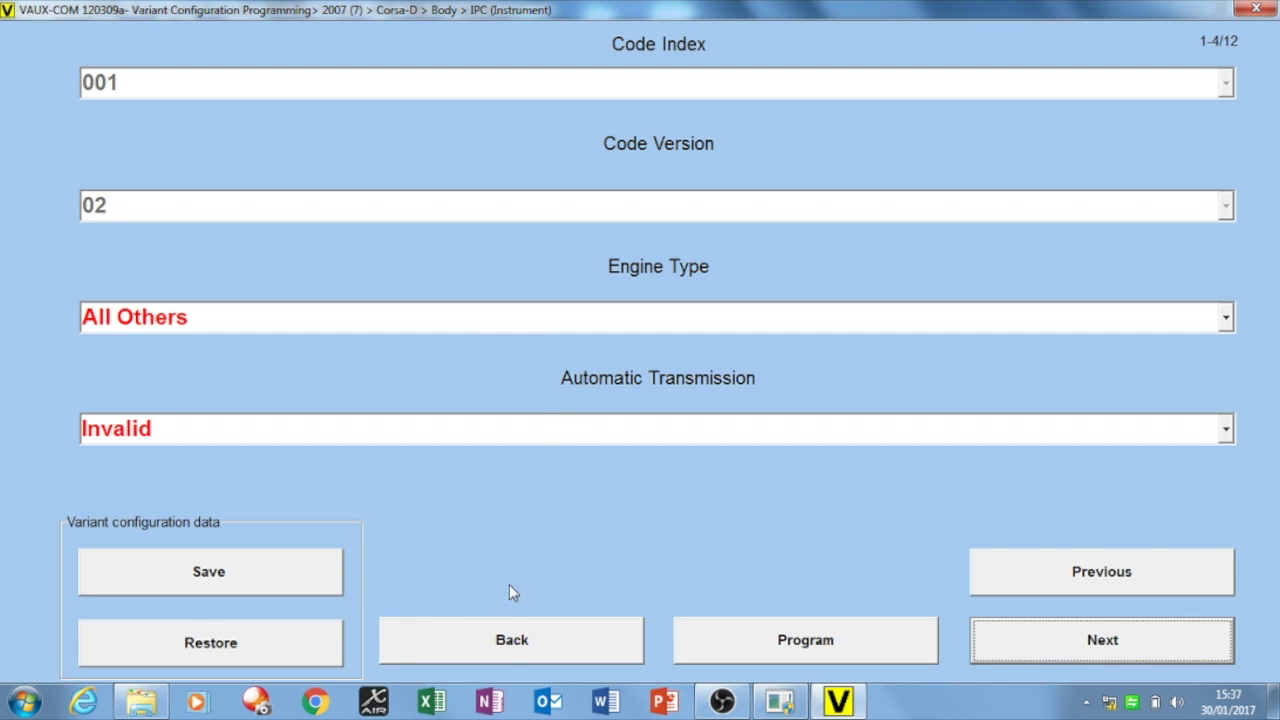
left_click(512, 641)
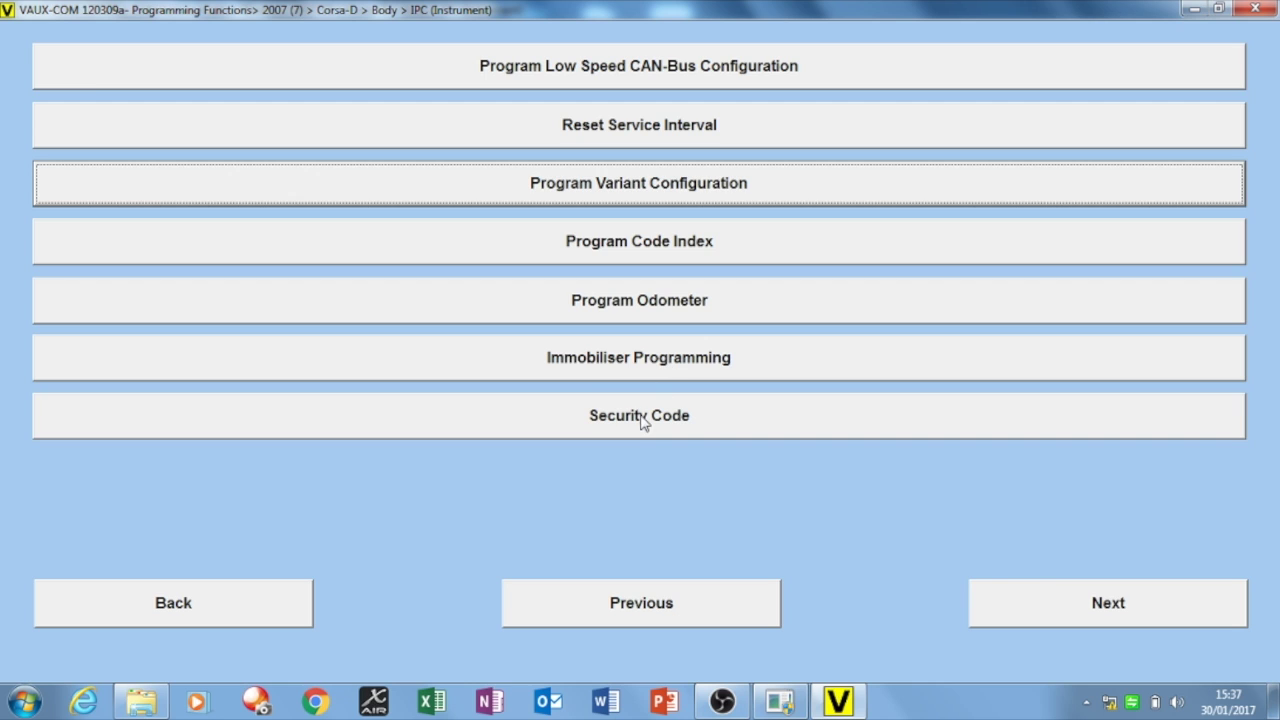
left_click(643, 420)
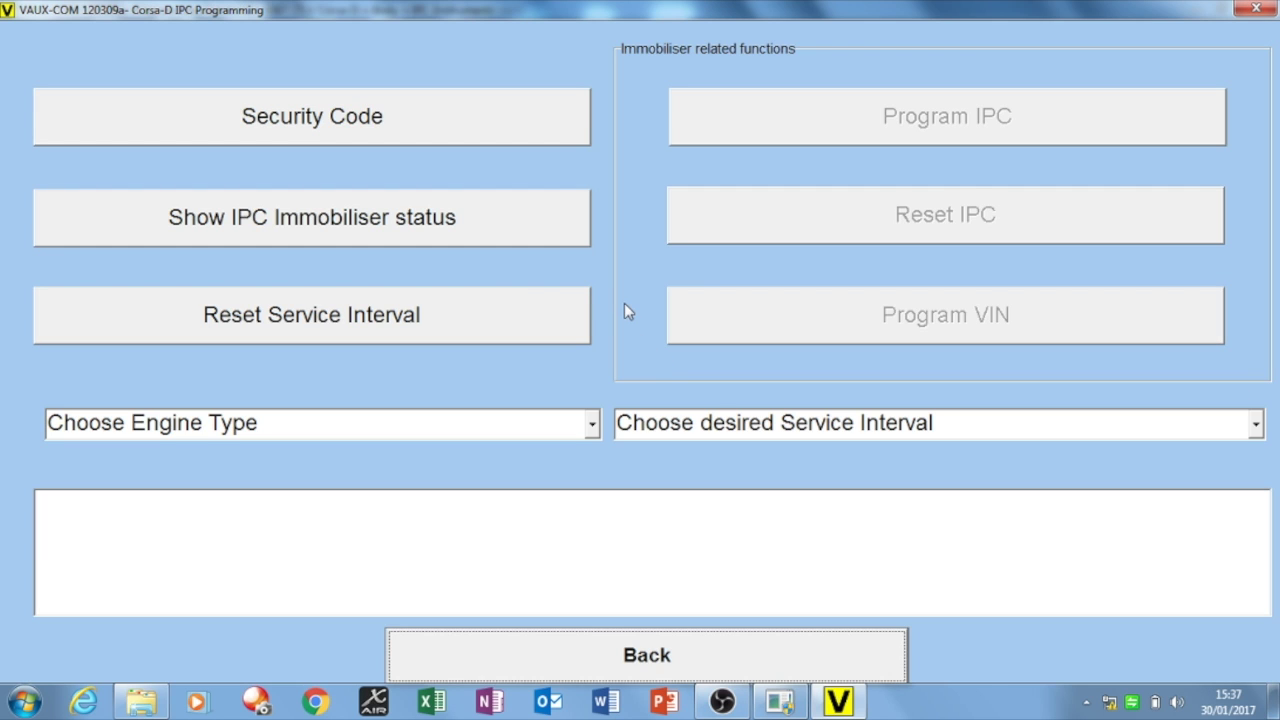
left_click(446, 128)
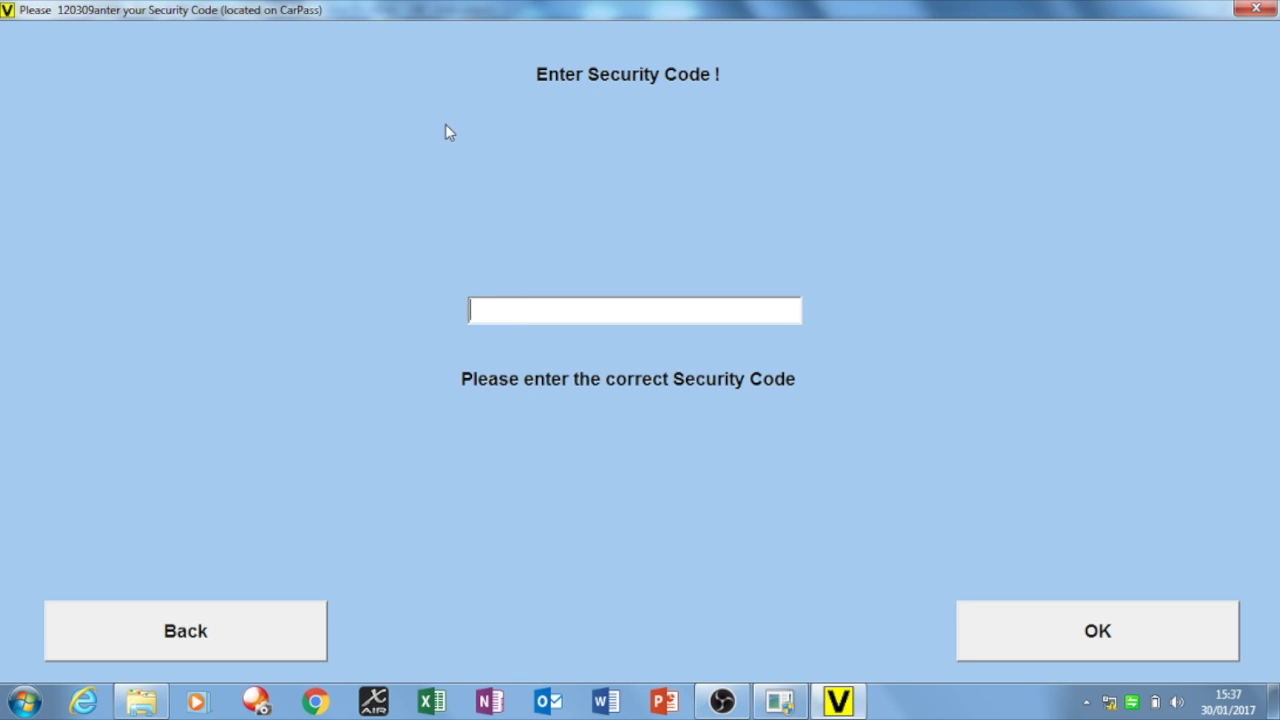
key("Return")
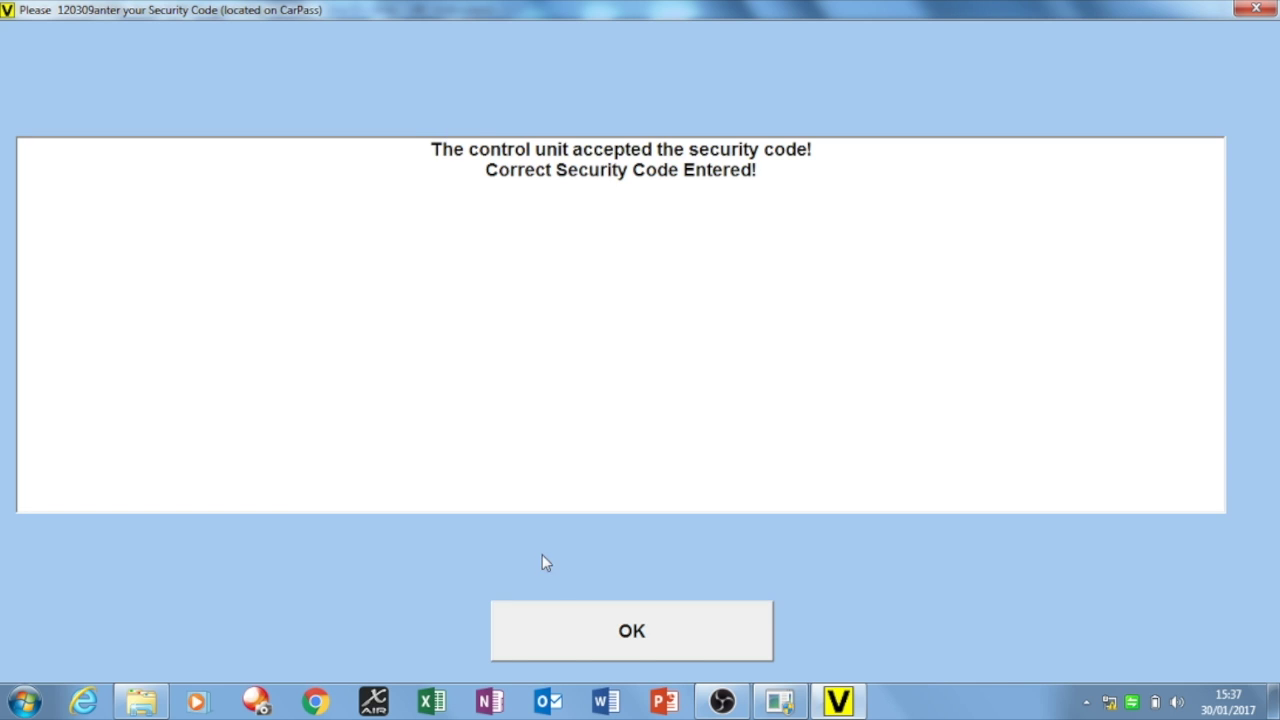
left_click(621, 628)
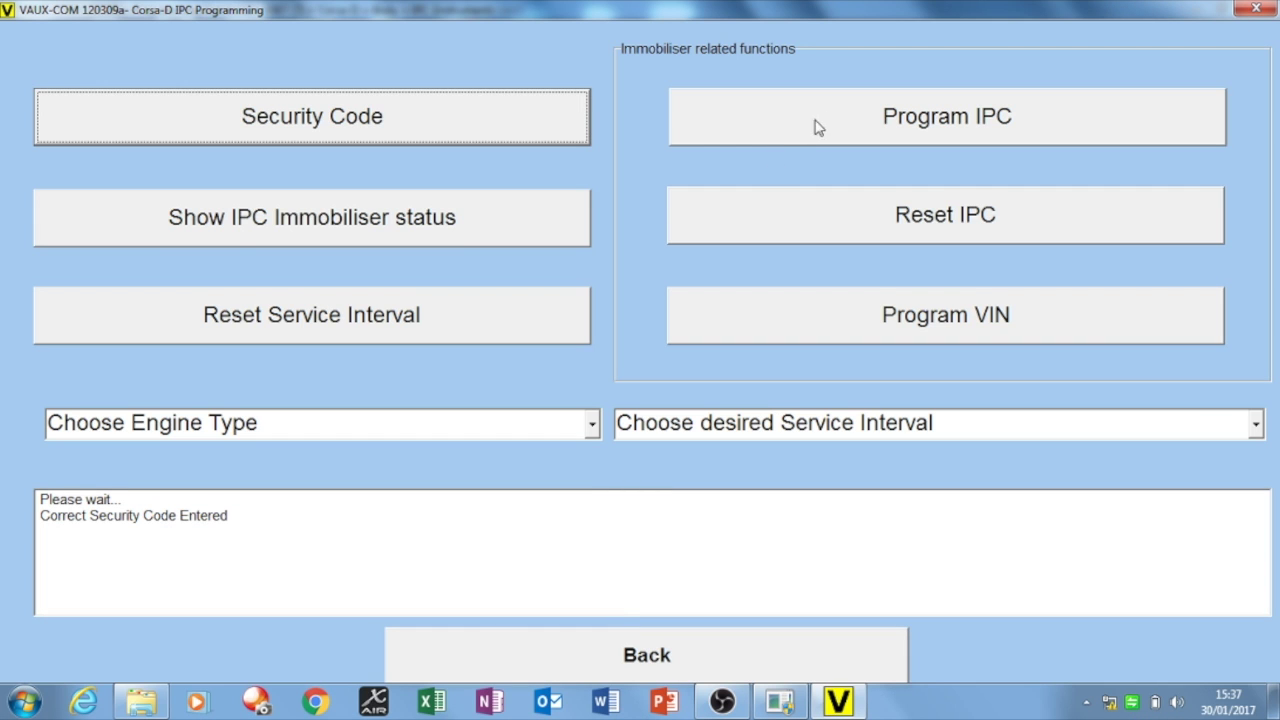
left_click(834, 118)
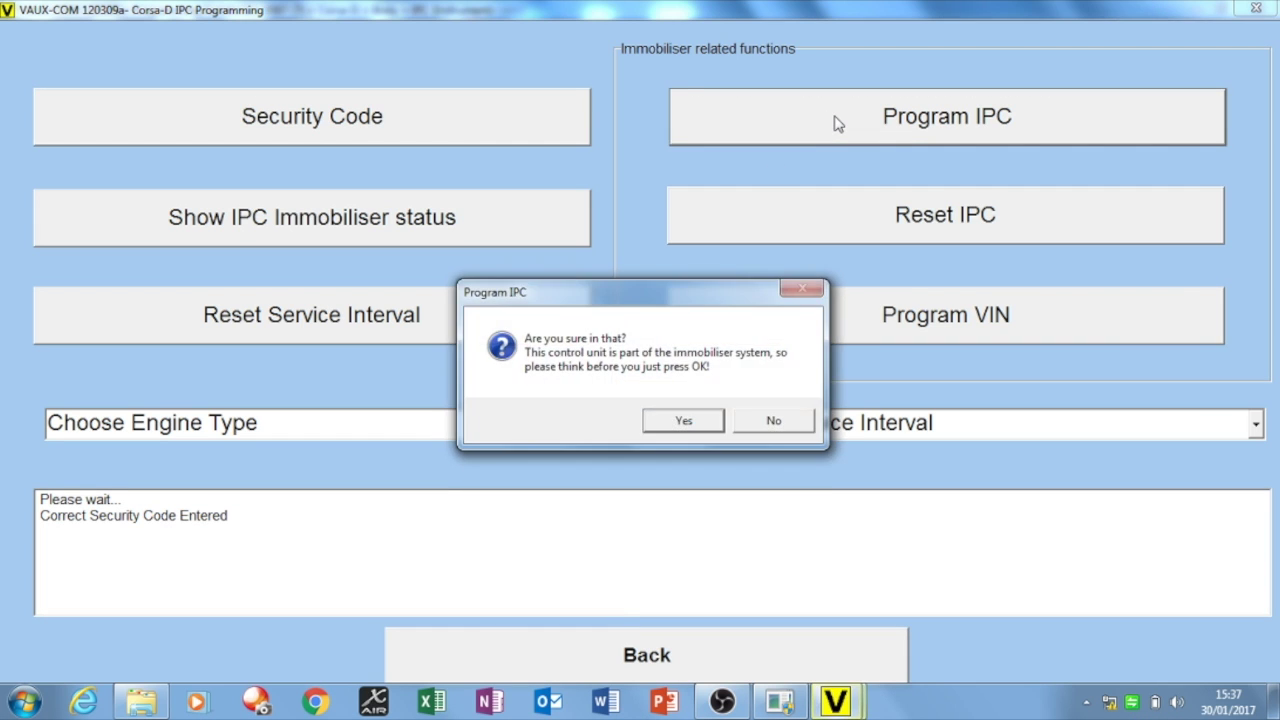
left_click(682, 421)
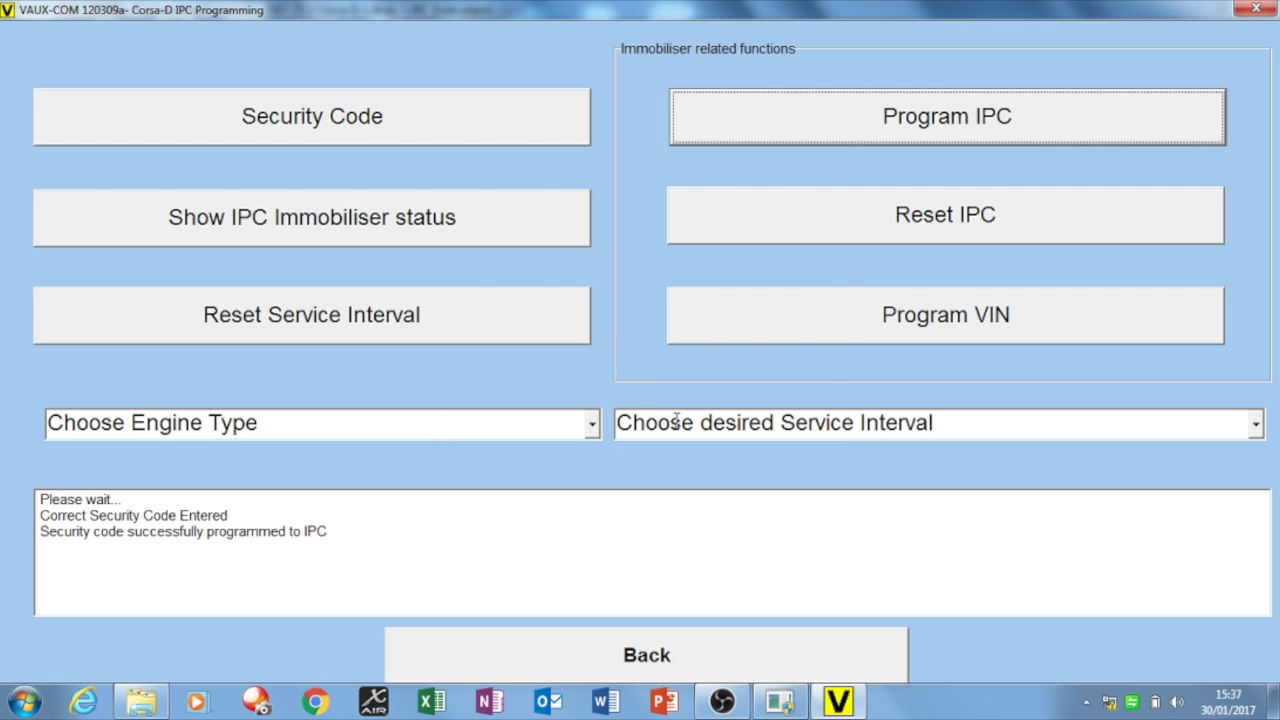
left_click(593, 424)
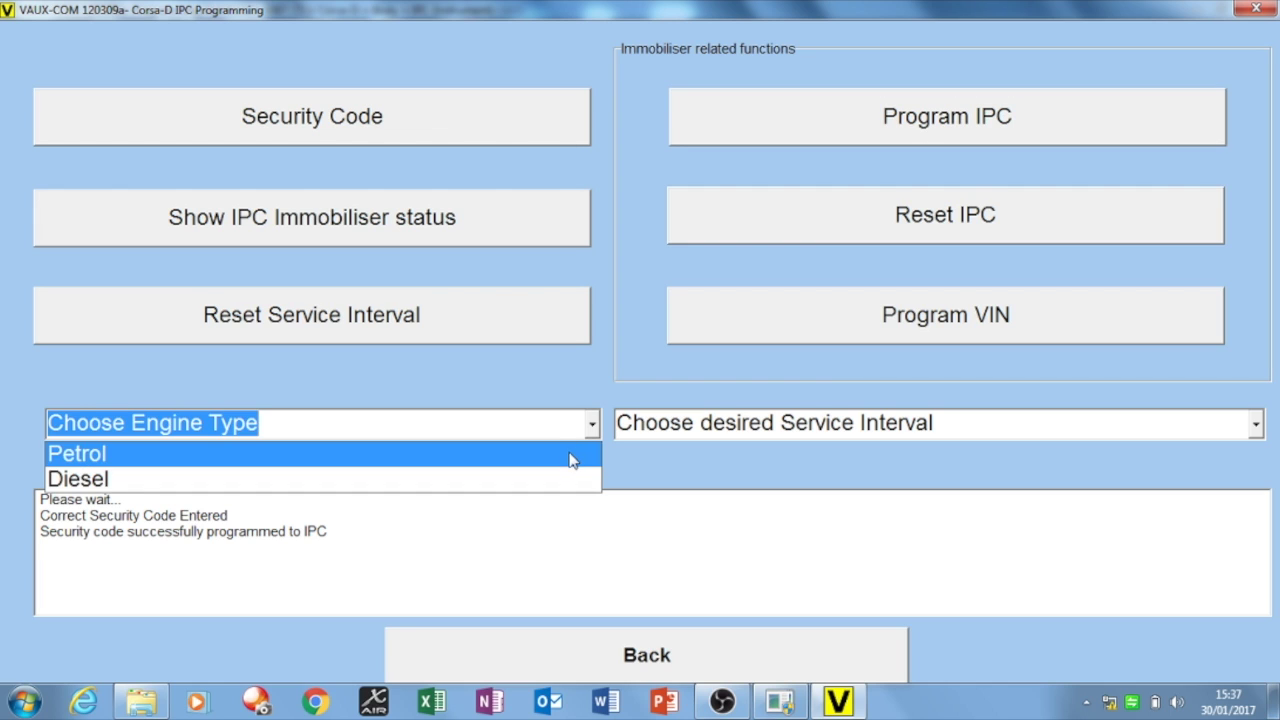
Step: Set engine type to Petrol and service interval to 15.000 km, skipping VIN programming
left_click(571, 457)
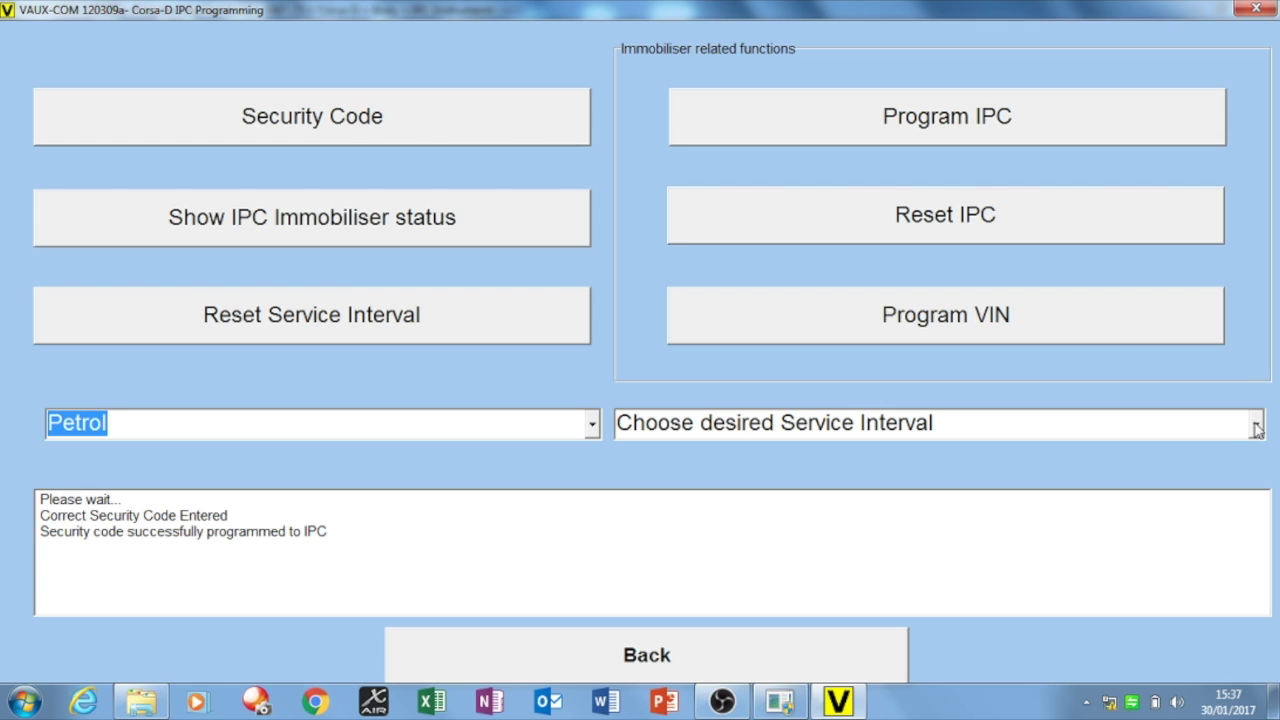
left_click(1255, 426)
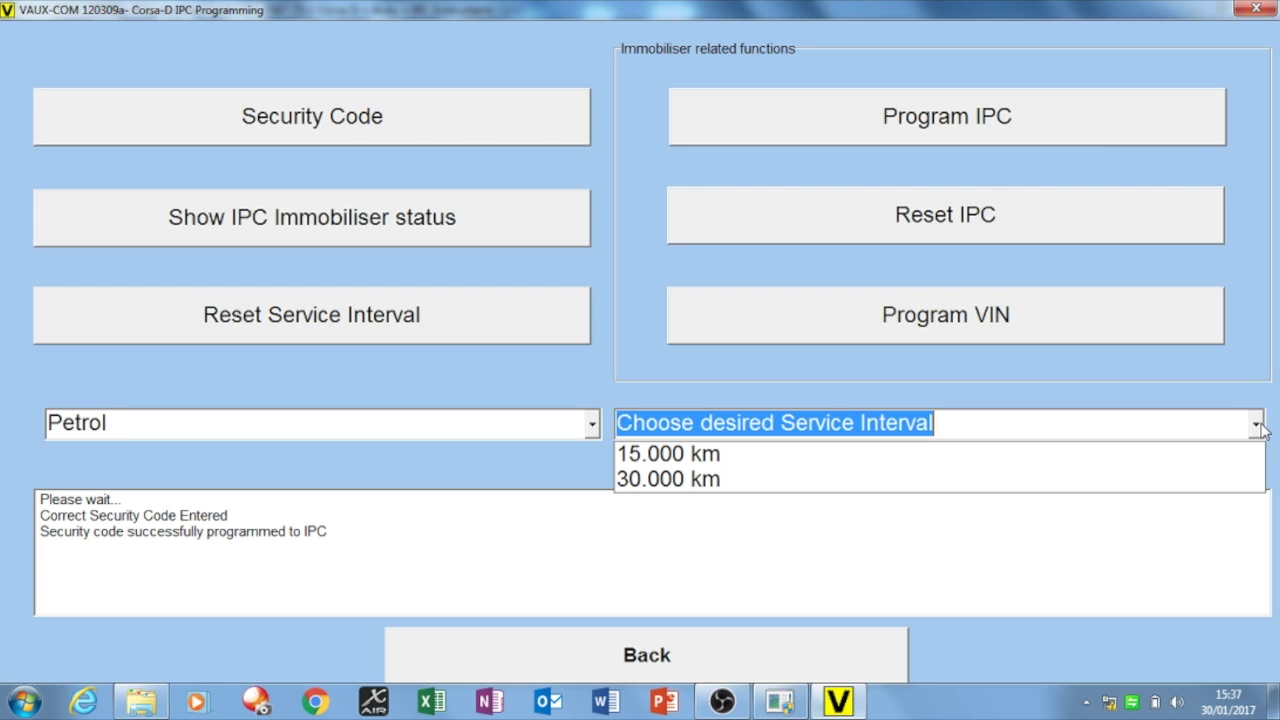
left_click(1224, 458)
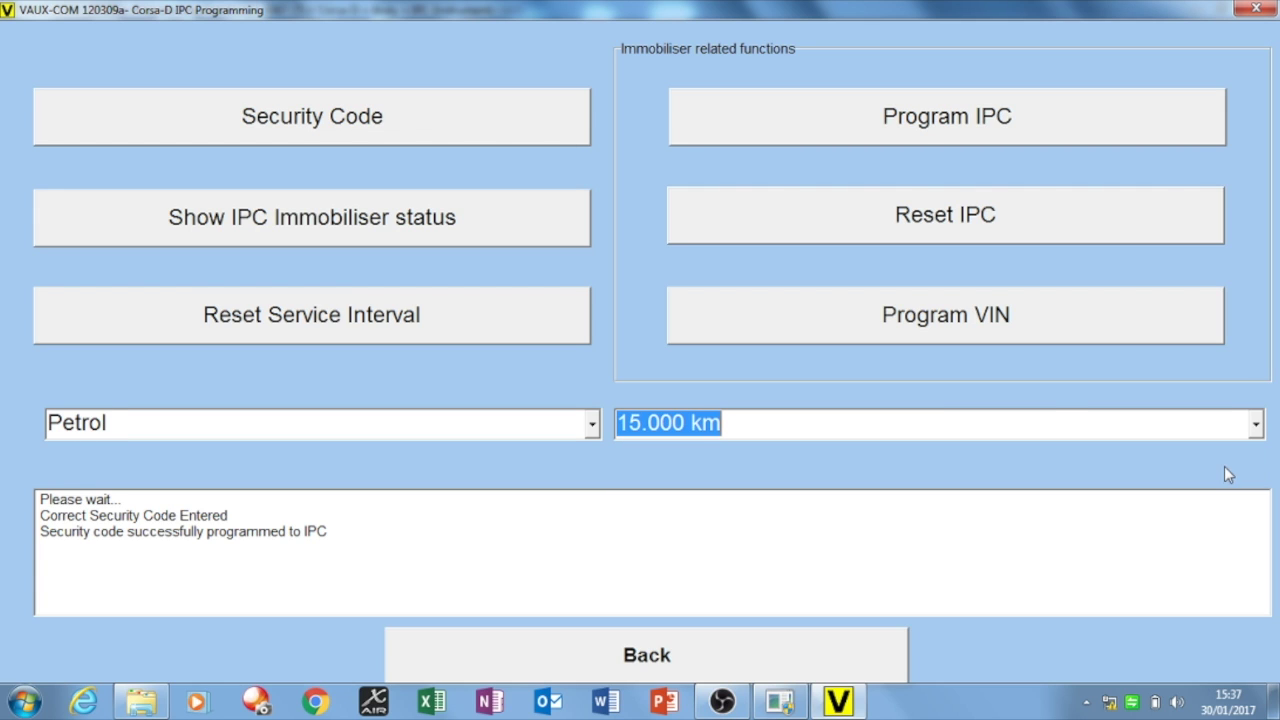
left_click(1024, 316)
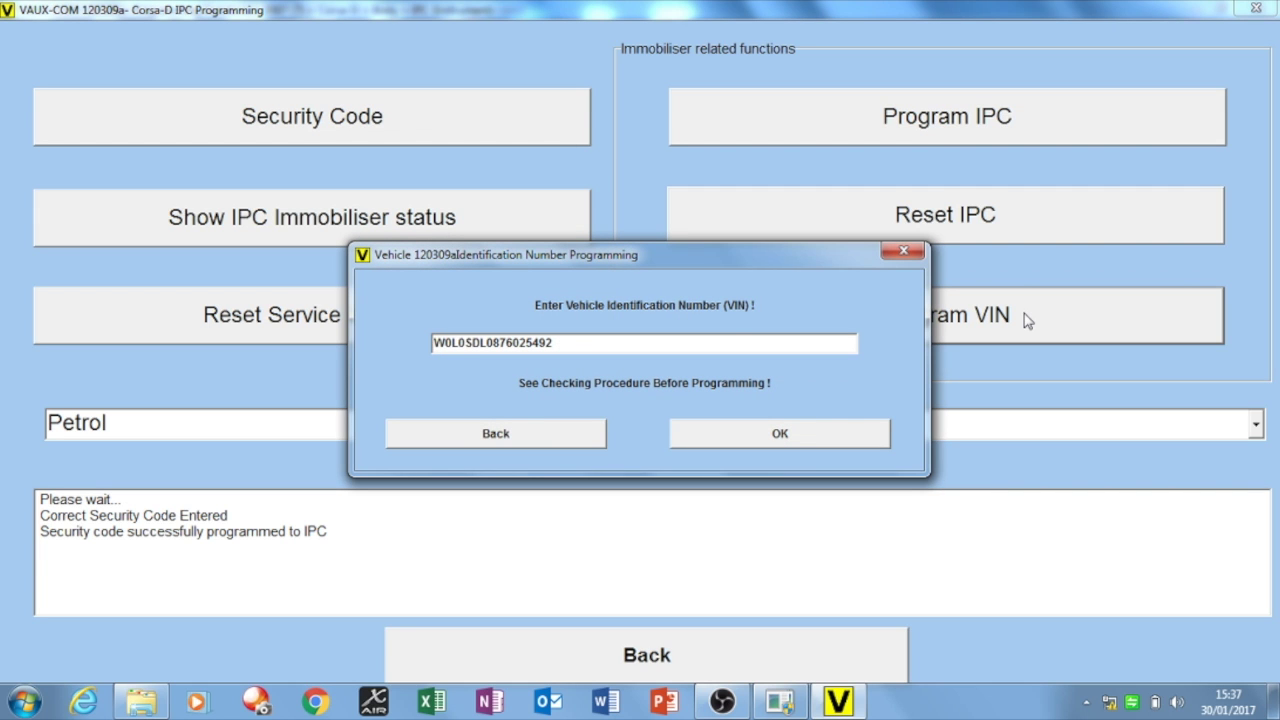
left_click(505, 430)
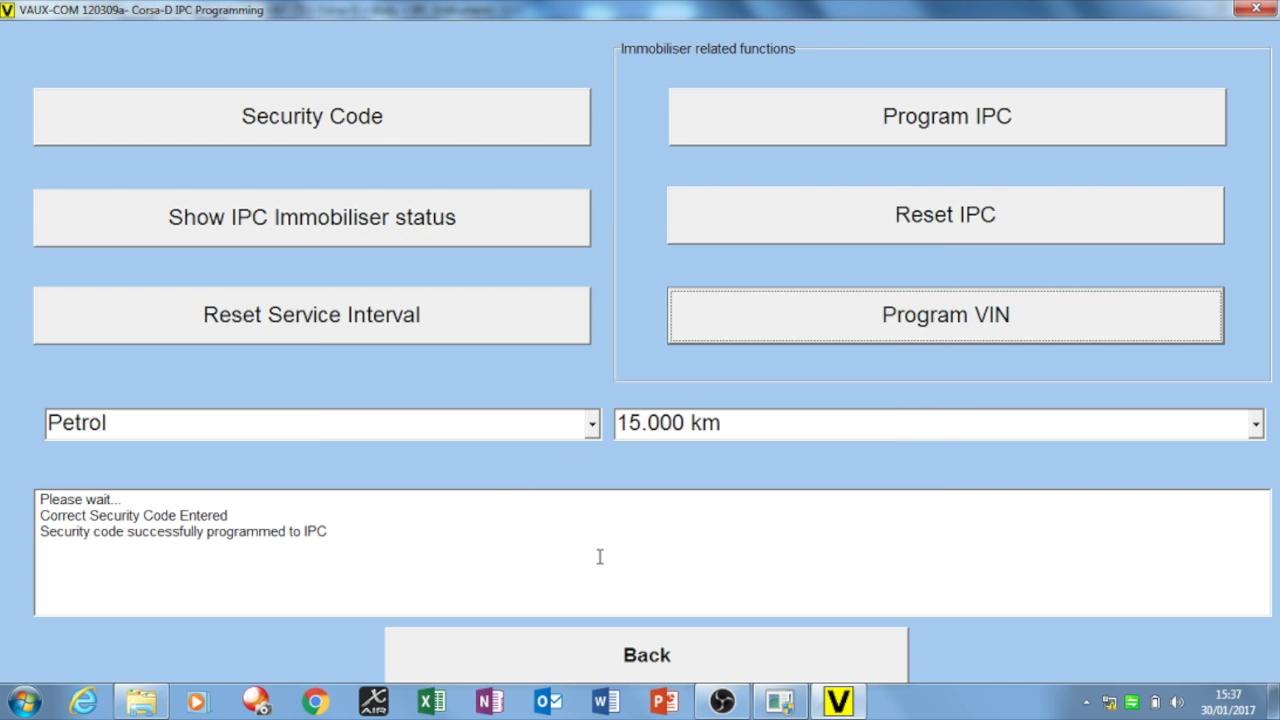
left_click(640, 654)
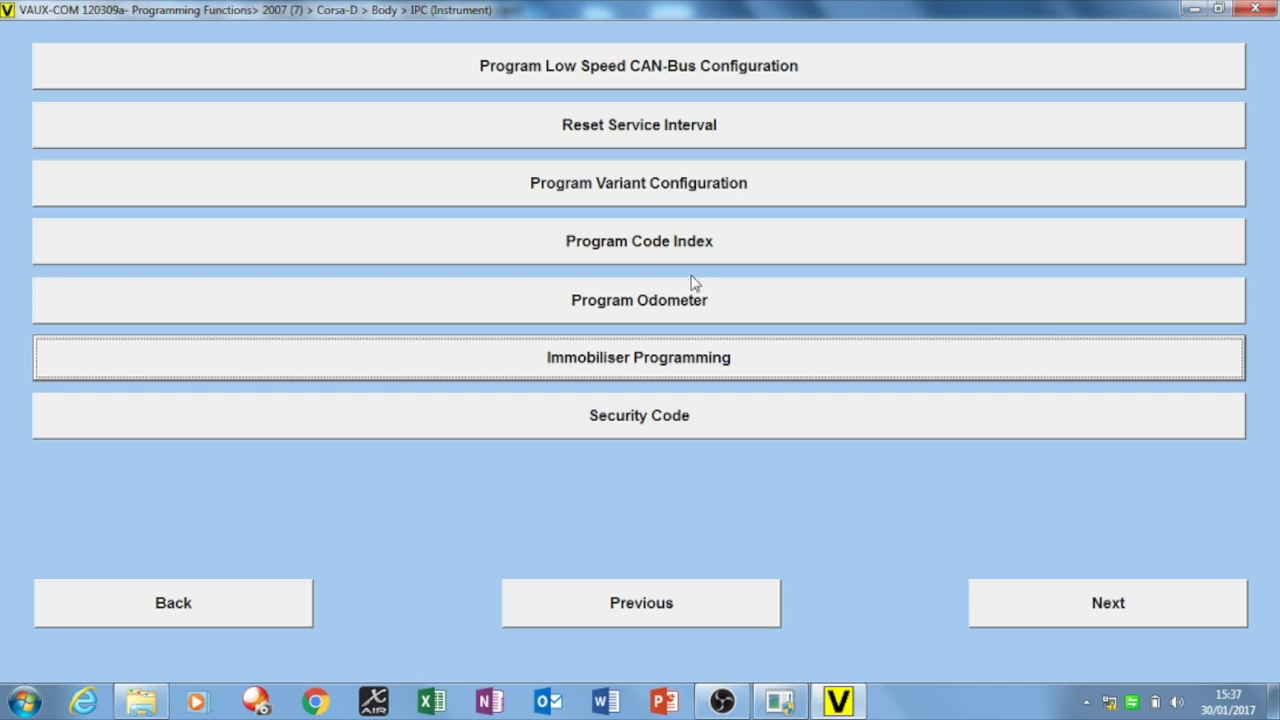
Step: Program the low-speed CAN configuration with the DIS info display set to Not present
left_click(720, 75)
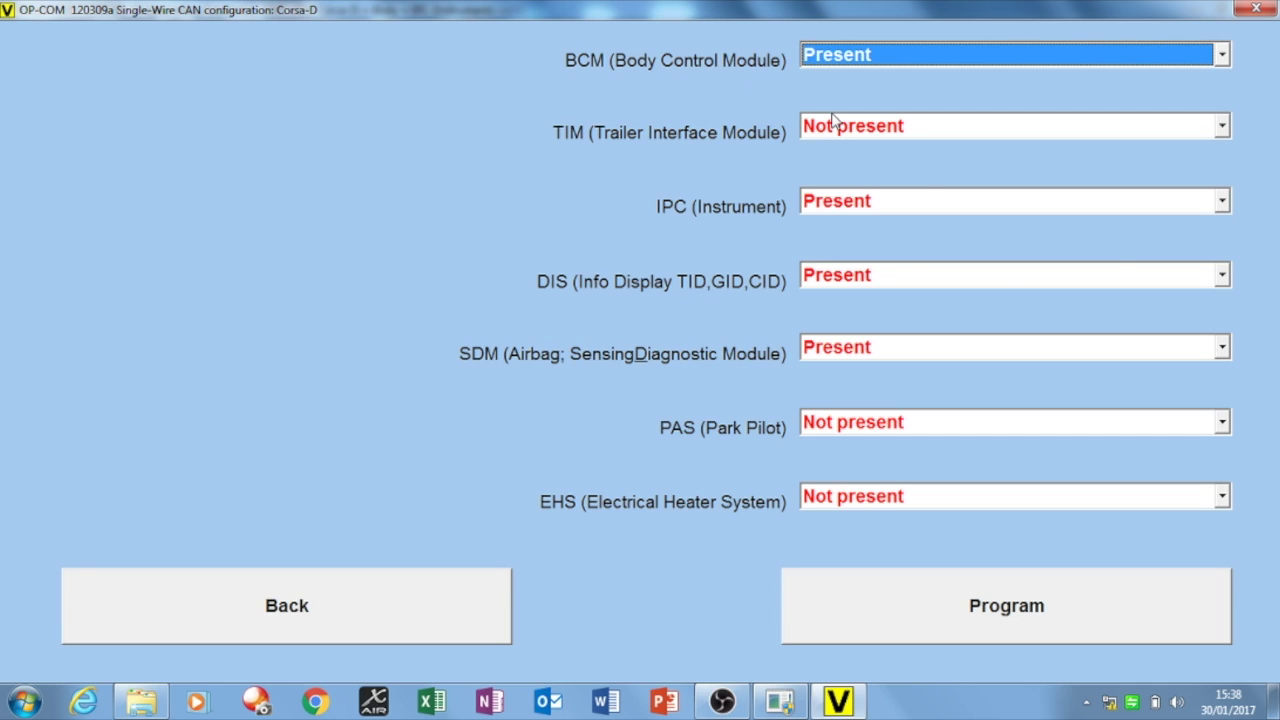
left_click(1221, 274)
left_click(1189, 301)
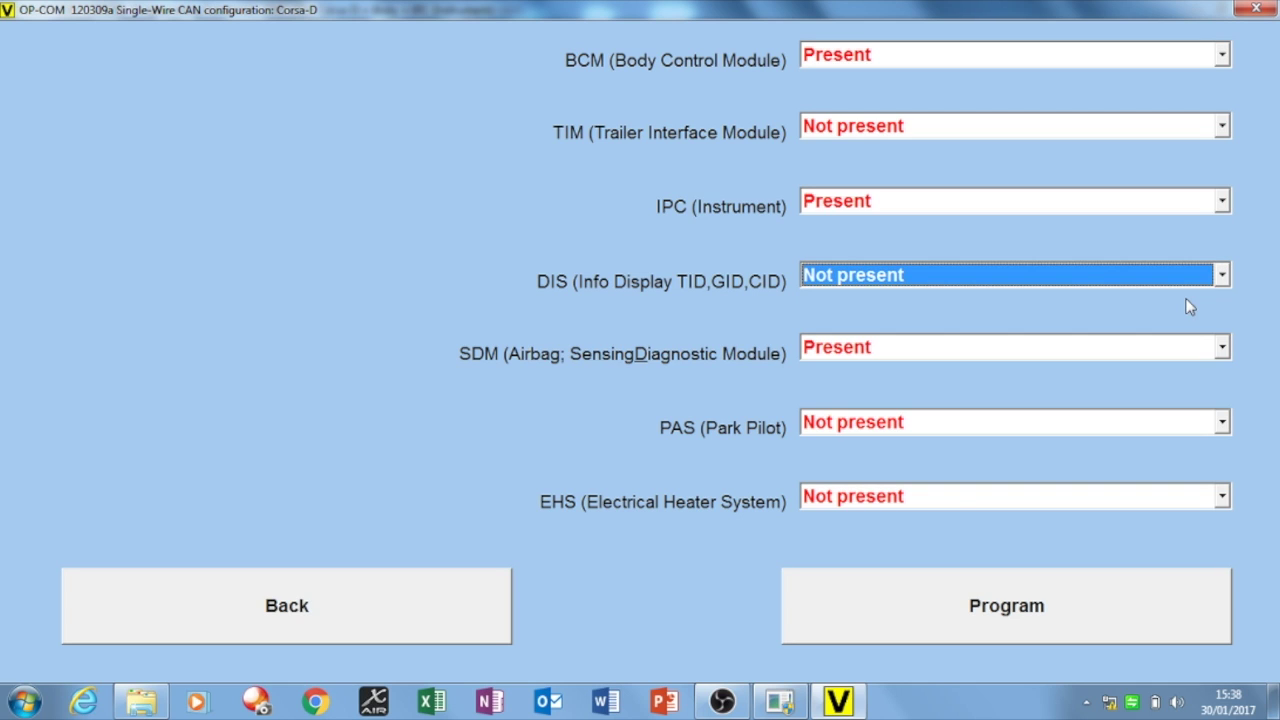
left_click(1004, 630)
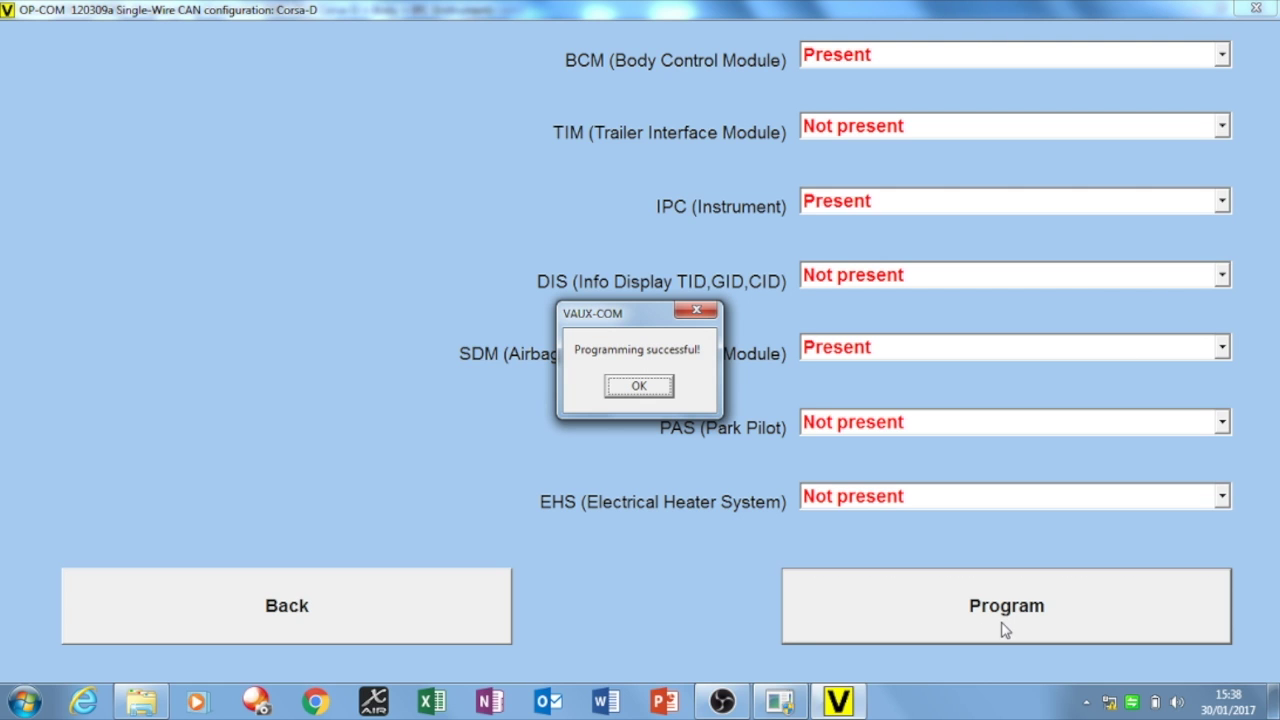
left_click(640, 385)
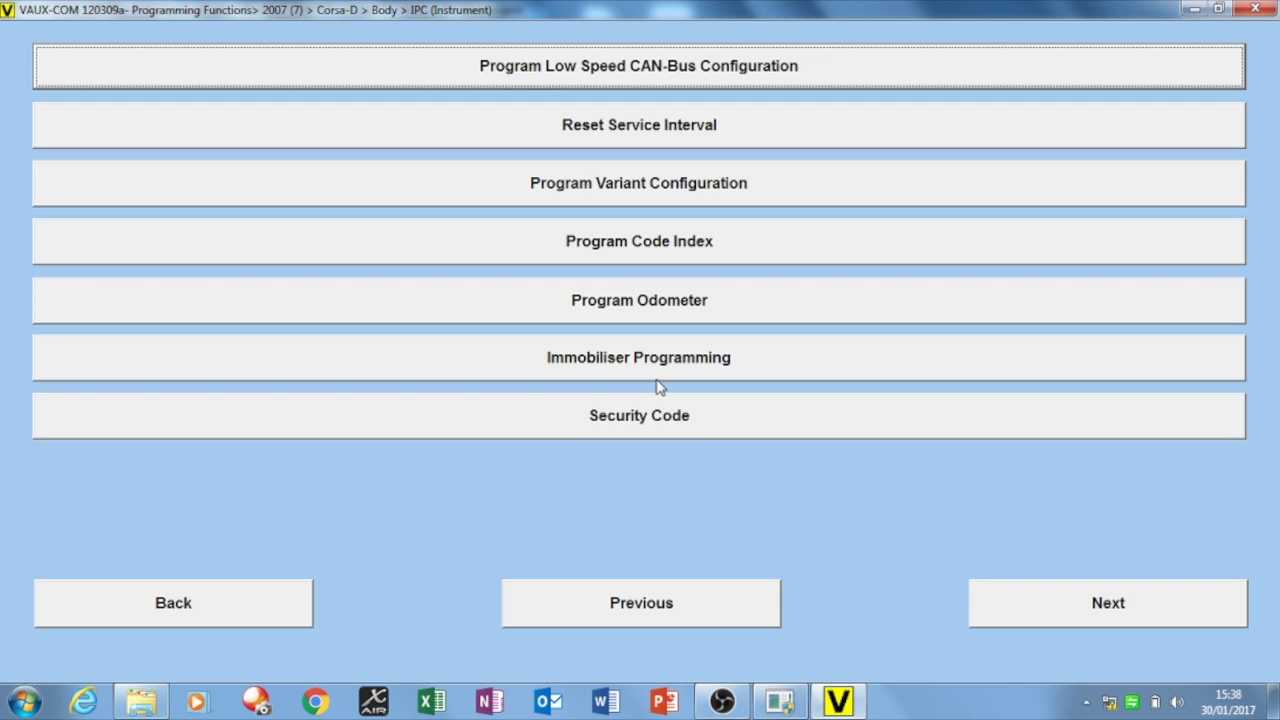
Step: Close the instrument session and connect to the BCM (part 13142241, alpha code KS)
left_click(181, 604)
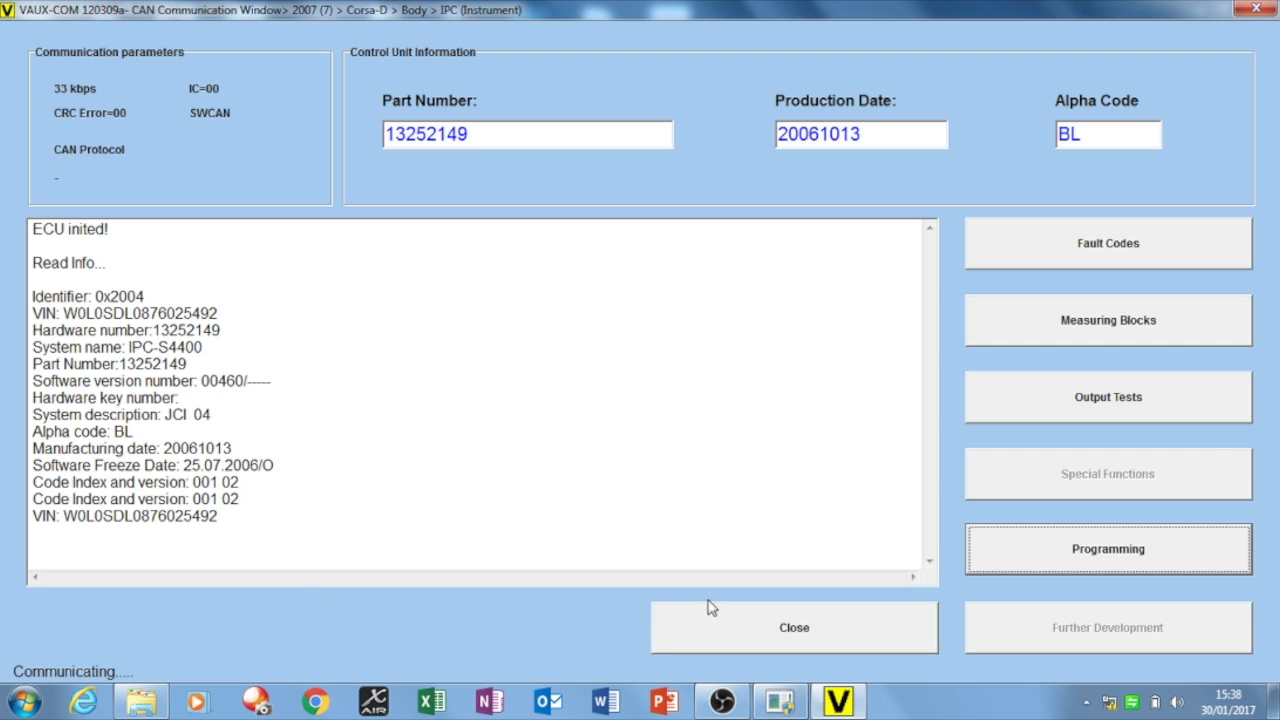
left_click(779, 626)
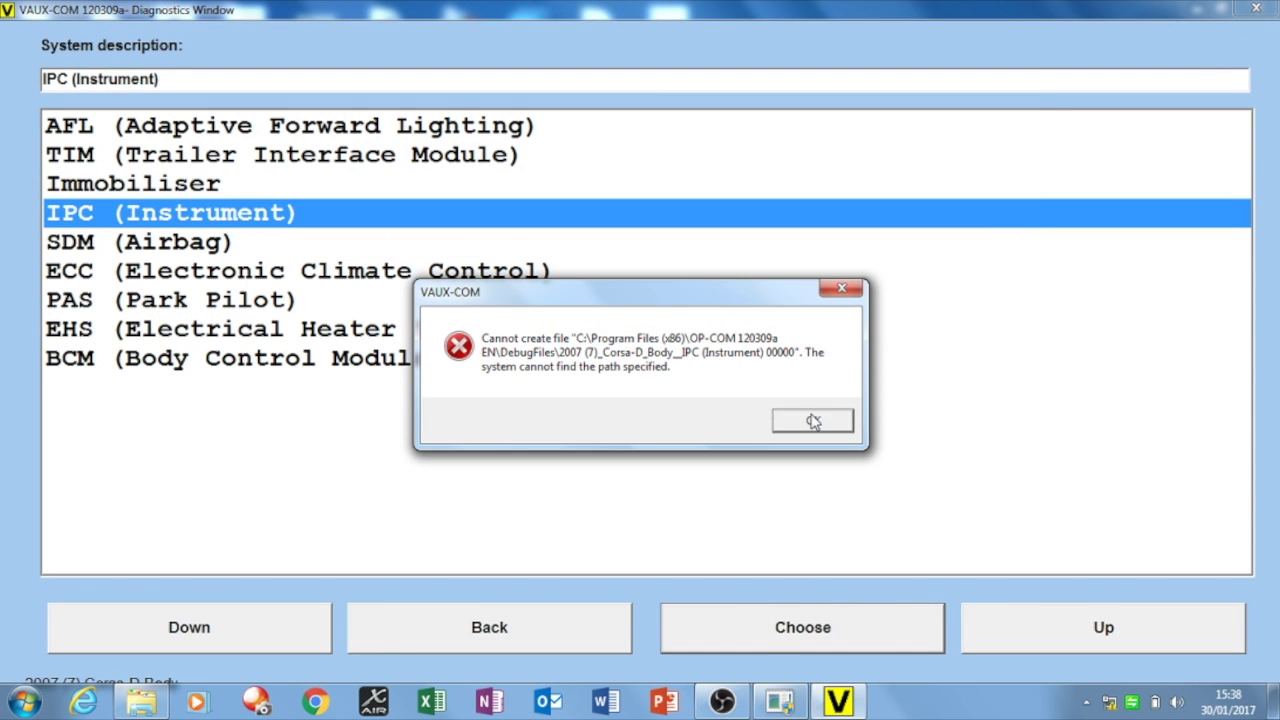
left_click(813, 420)
left_click(410, 360)
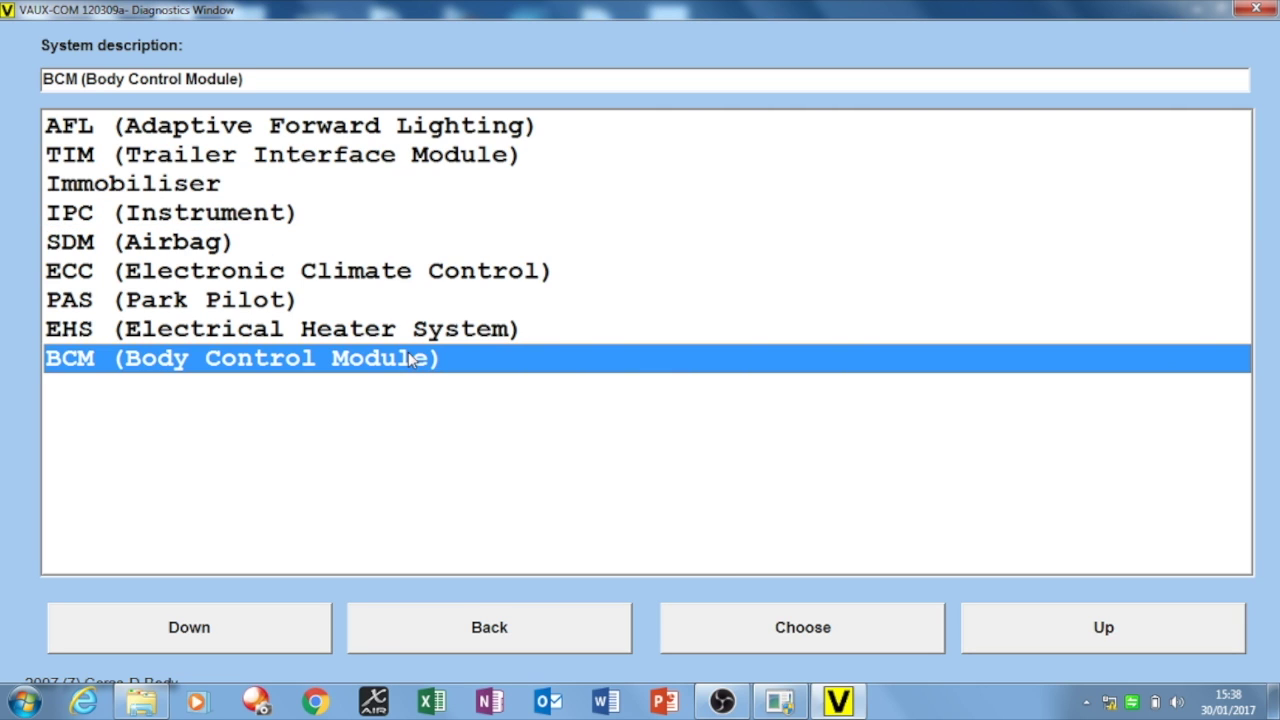
left_click(796, 631)
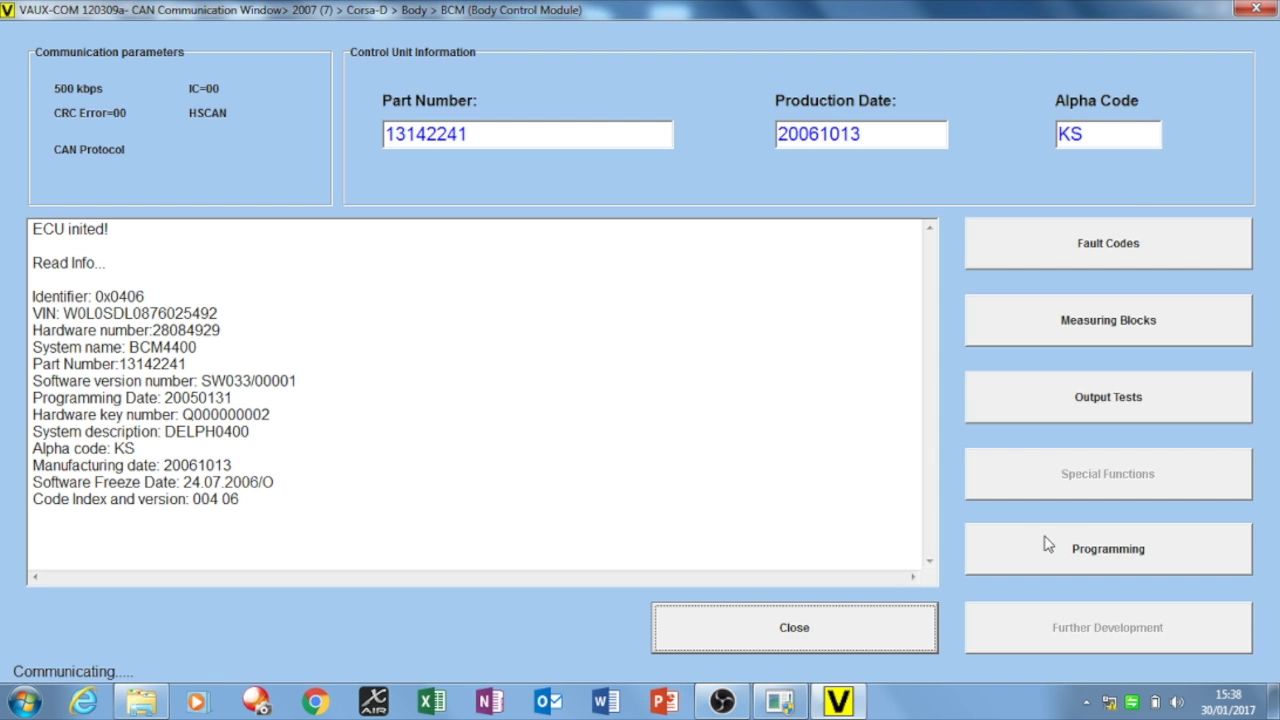
left_click(1092, 556)
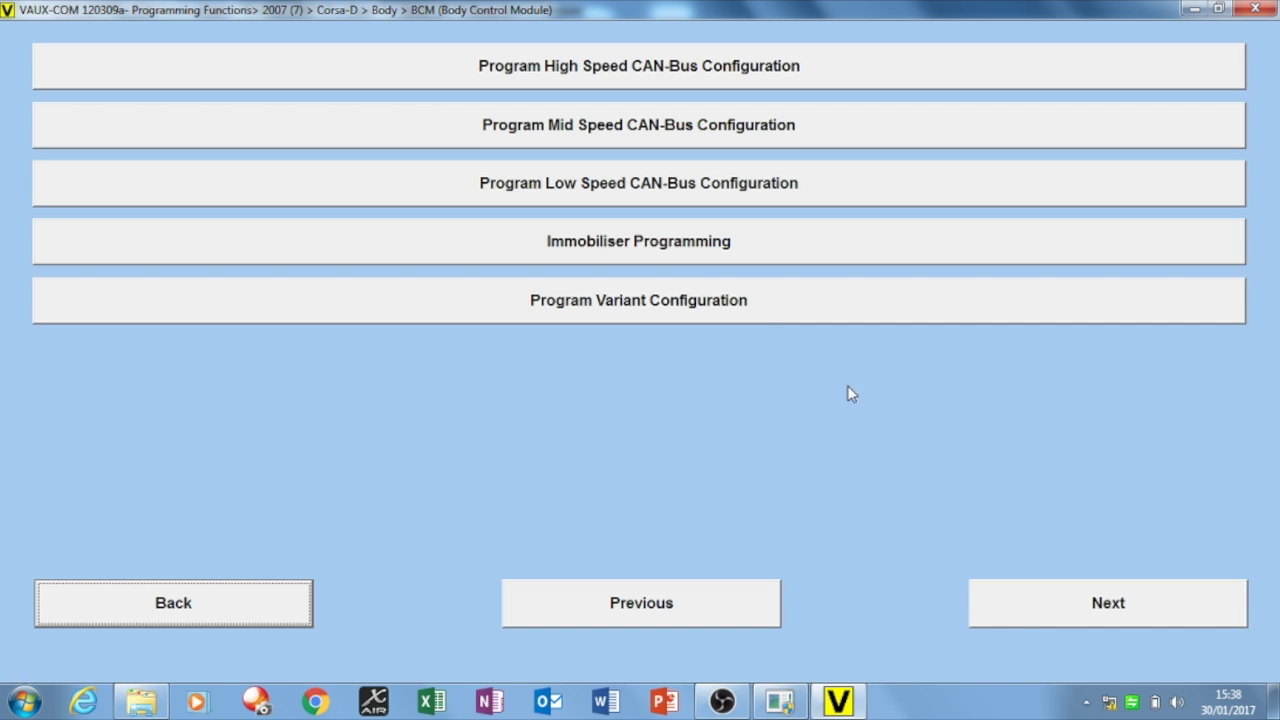
Step: Unlock BCM immobiliser programming by submitting its security code
left_click(690, 255)
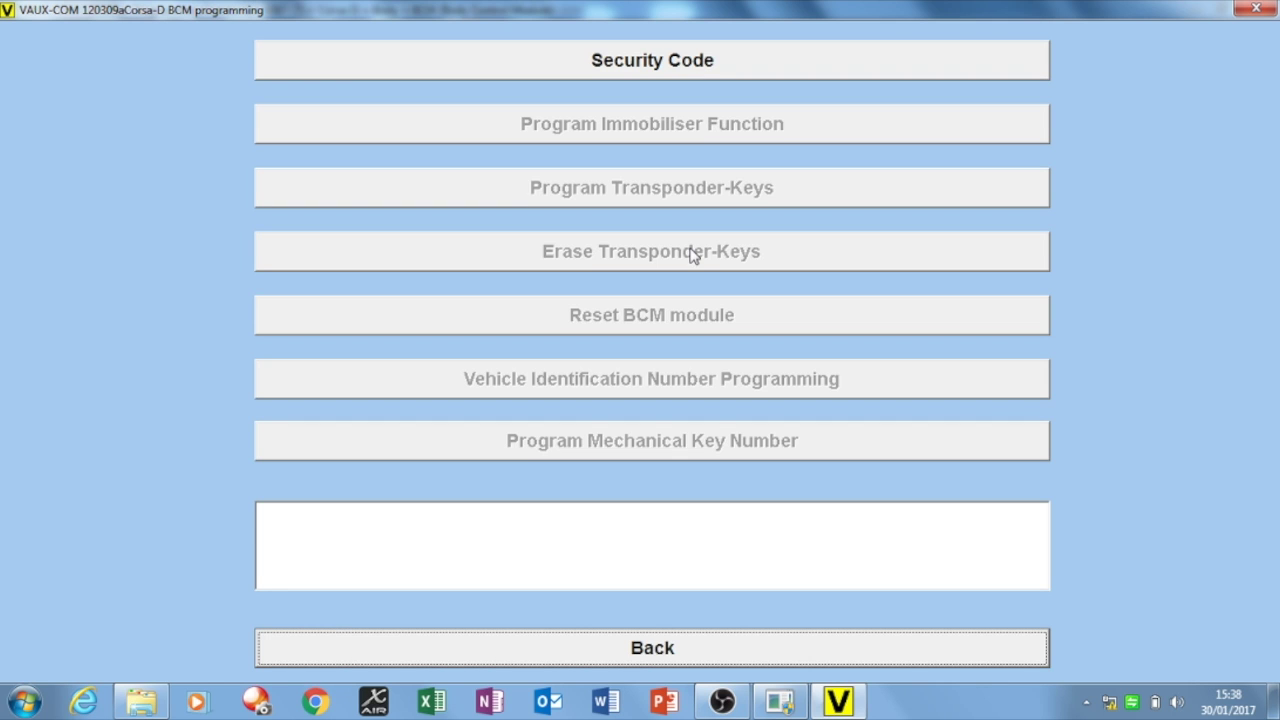
left_click(680, 72)
key("Return")
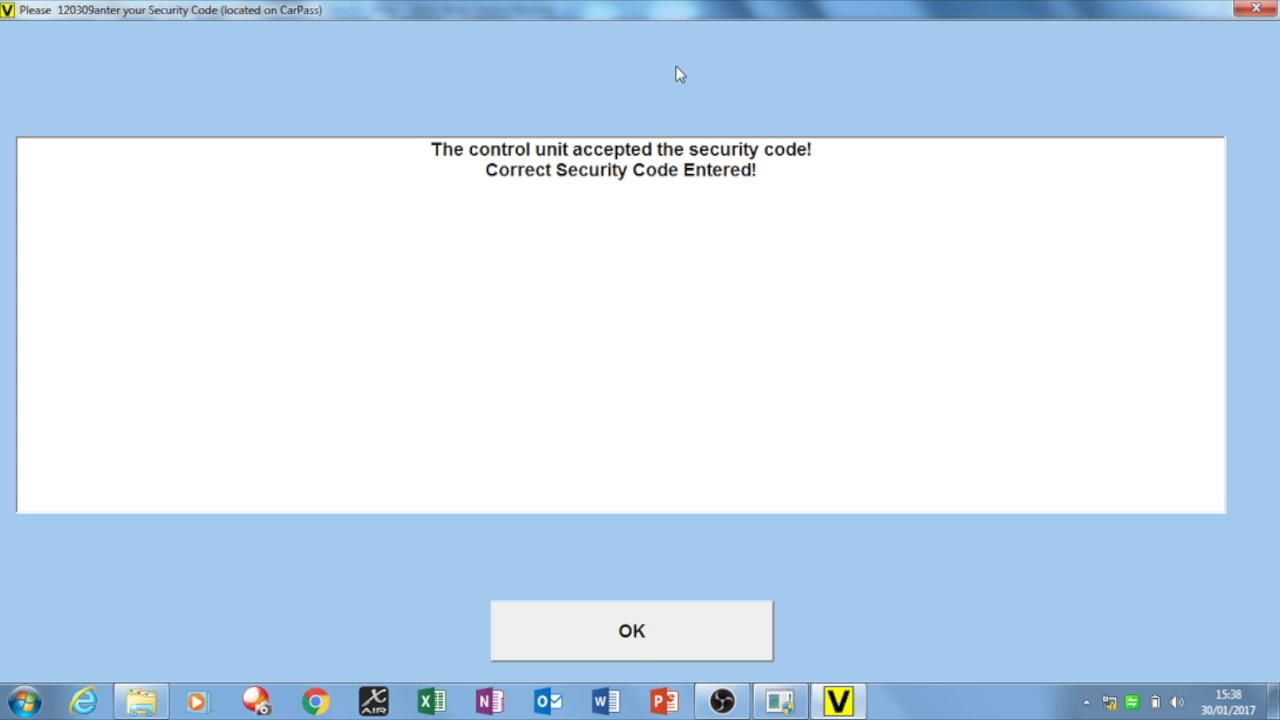
left_click(637, 640)
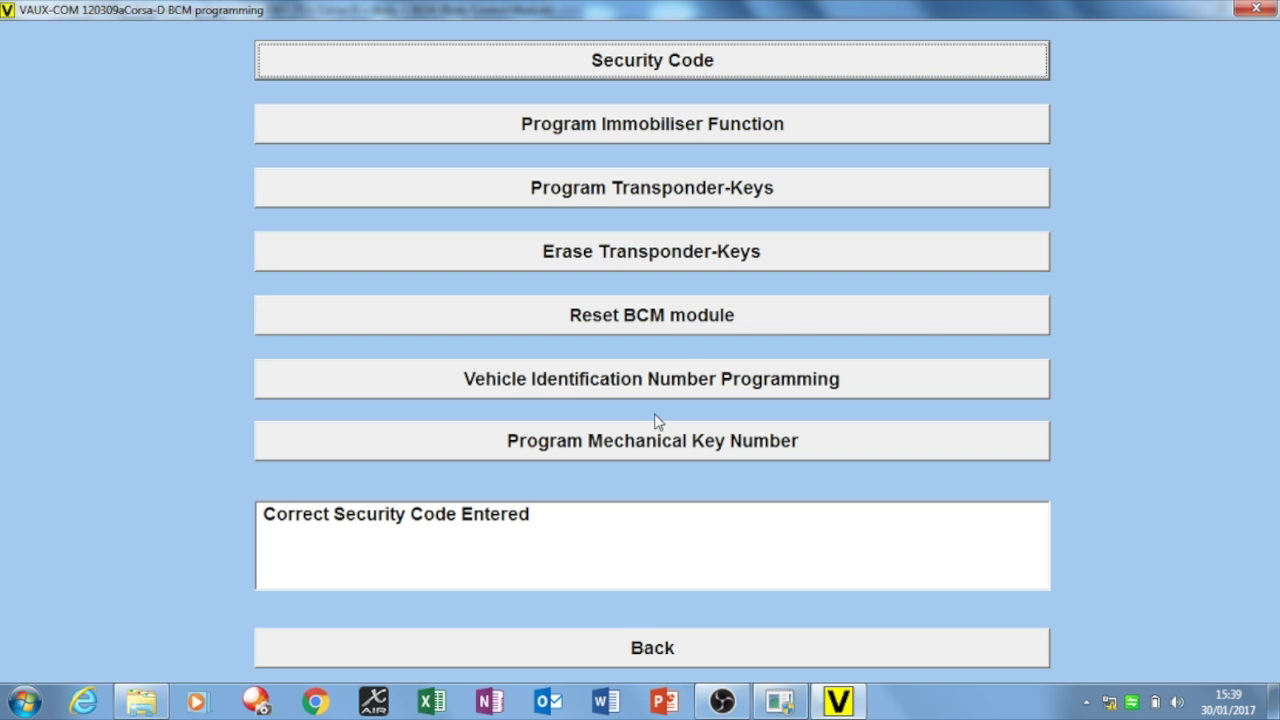
Step: Program the BCM immobiliser function as BCM (Body Control Module) Installed
left_click(757, 124)
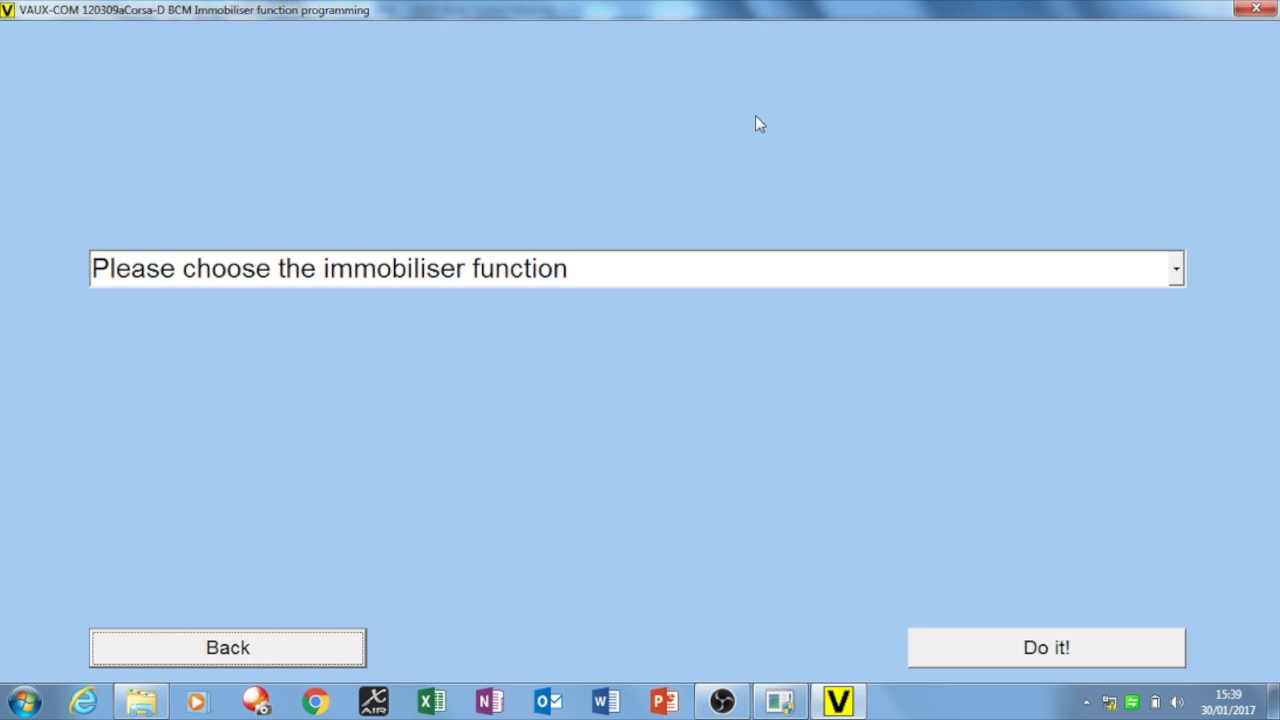
left_click(1177, 276)
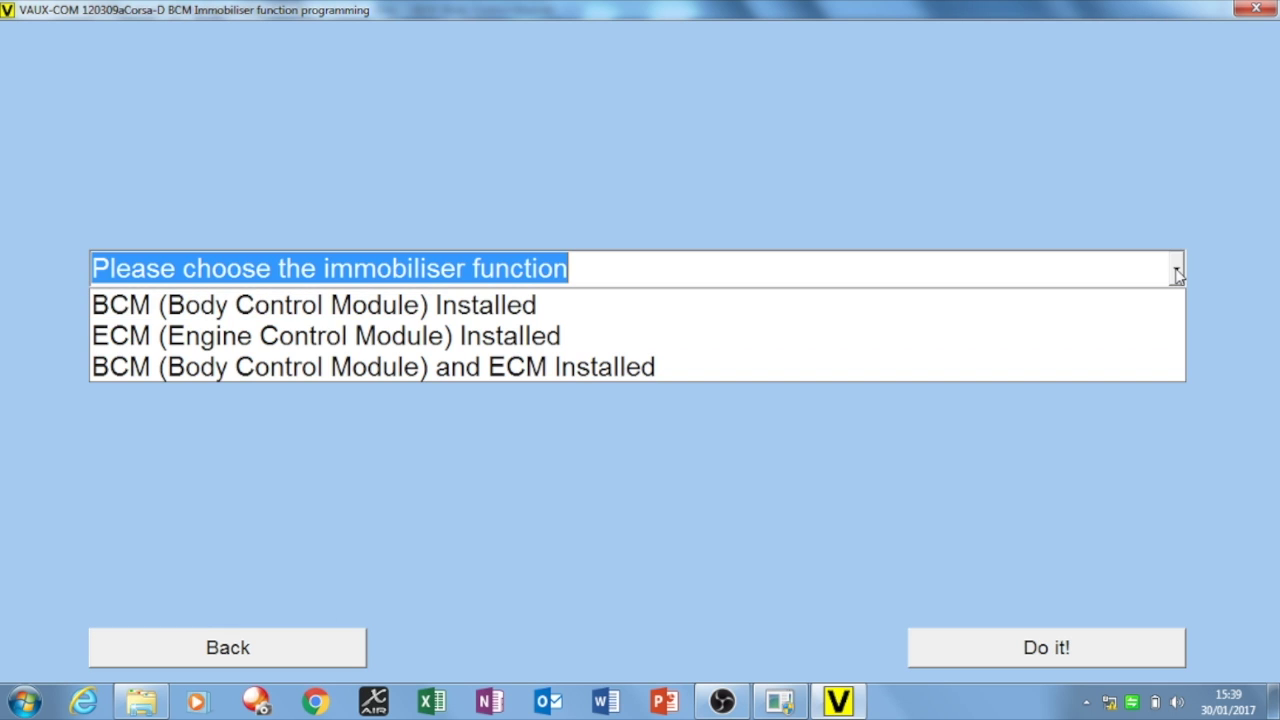
left_click(1135, 305)
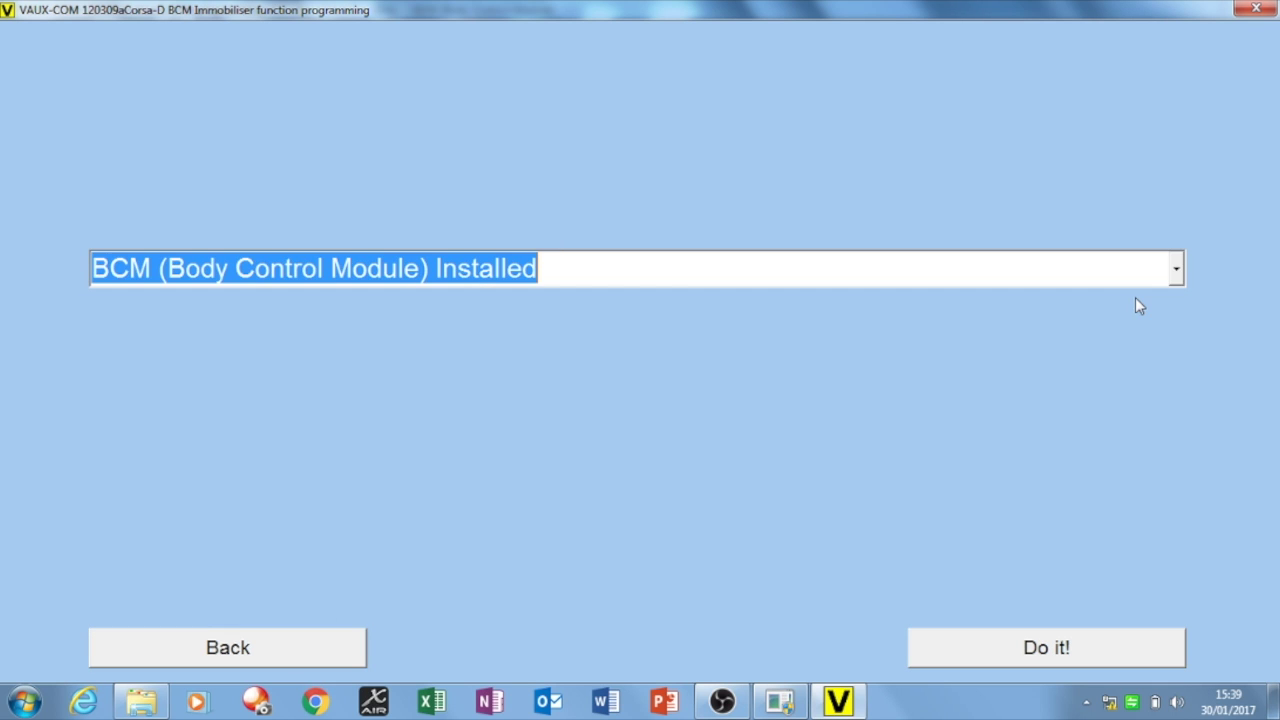
left_click(1064, 651)
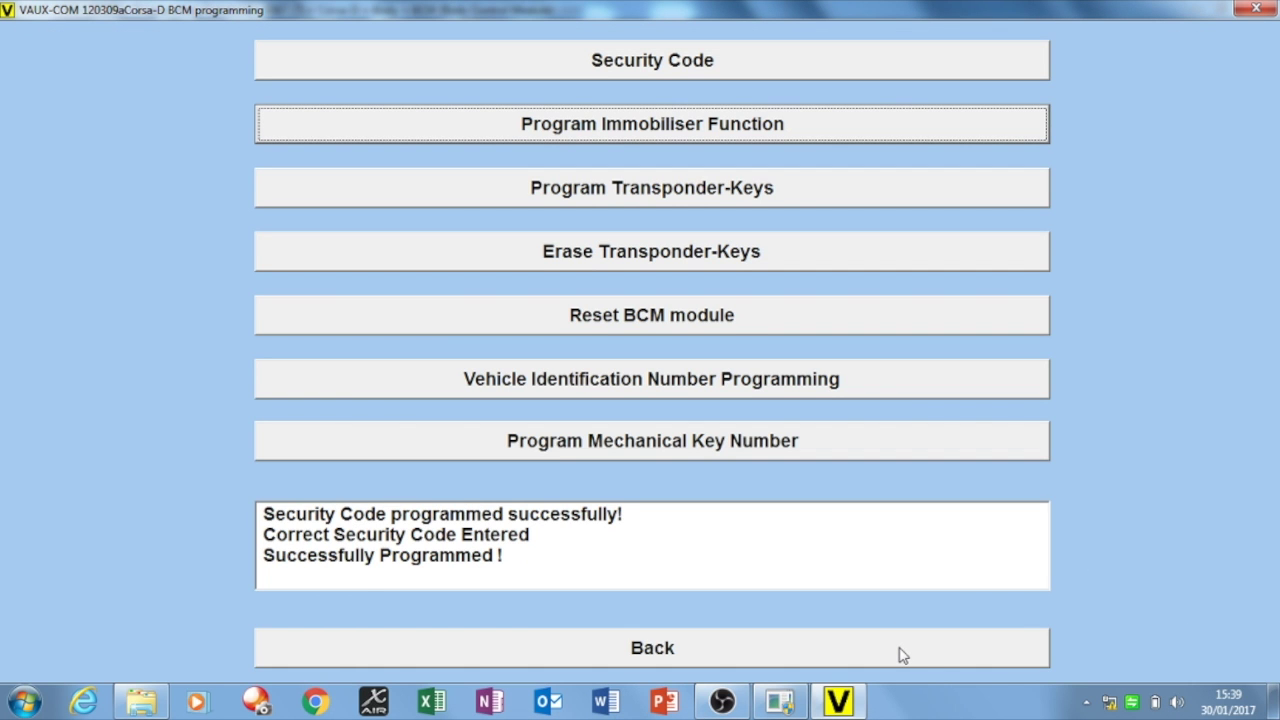
left_click(652, 659)
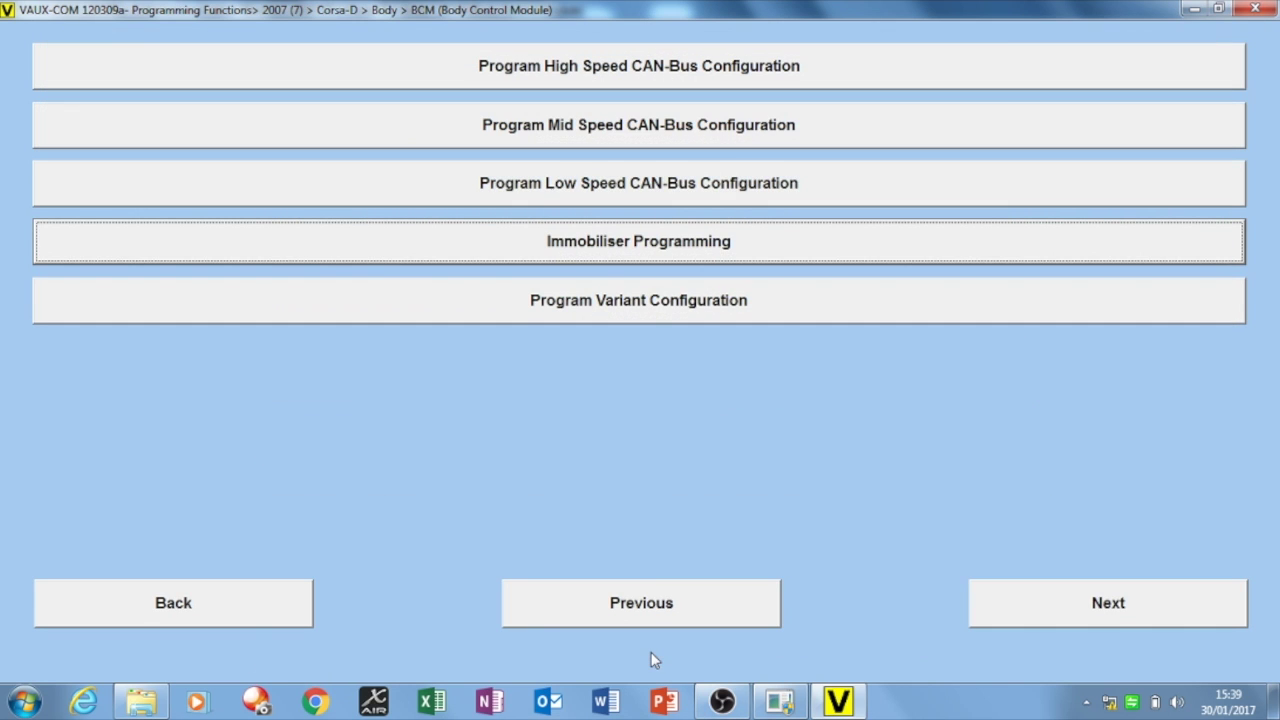
Step: Close the BCM session, reconnect to the SDM (Airbag), and read its fault codes
left_click(183, 602)
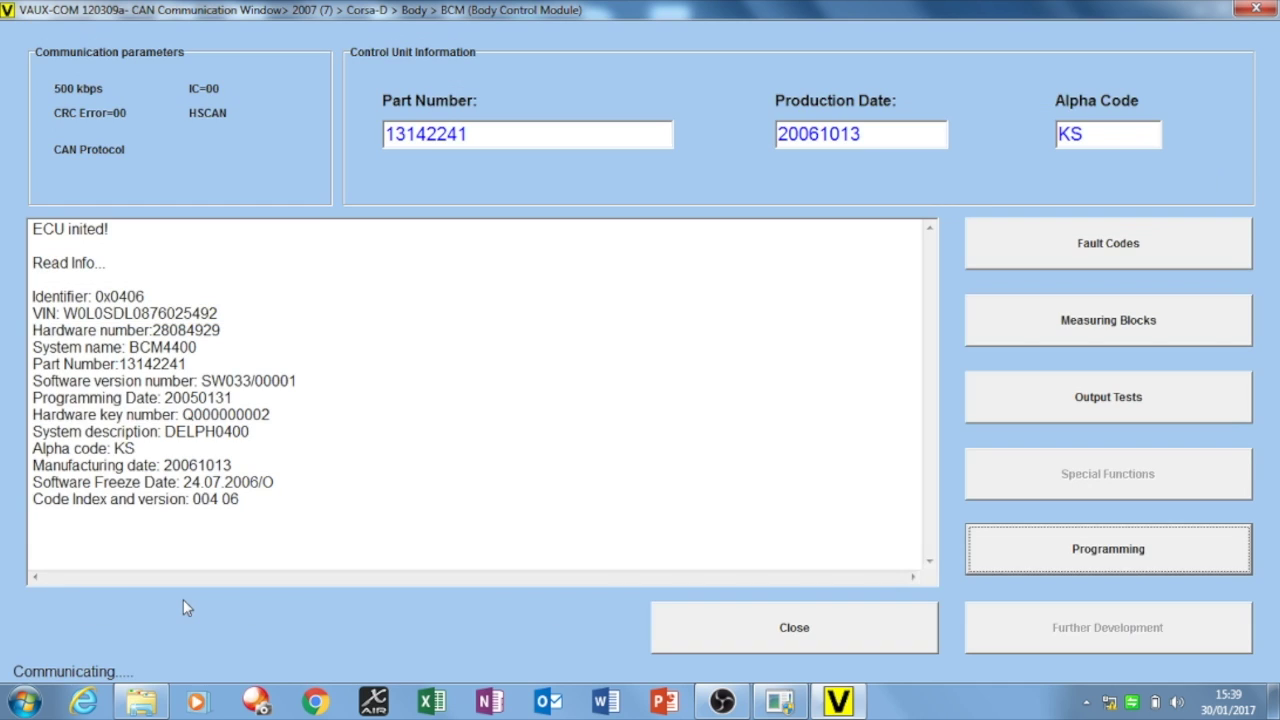
left_click(790, 624)
left_click(824, 426)
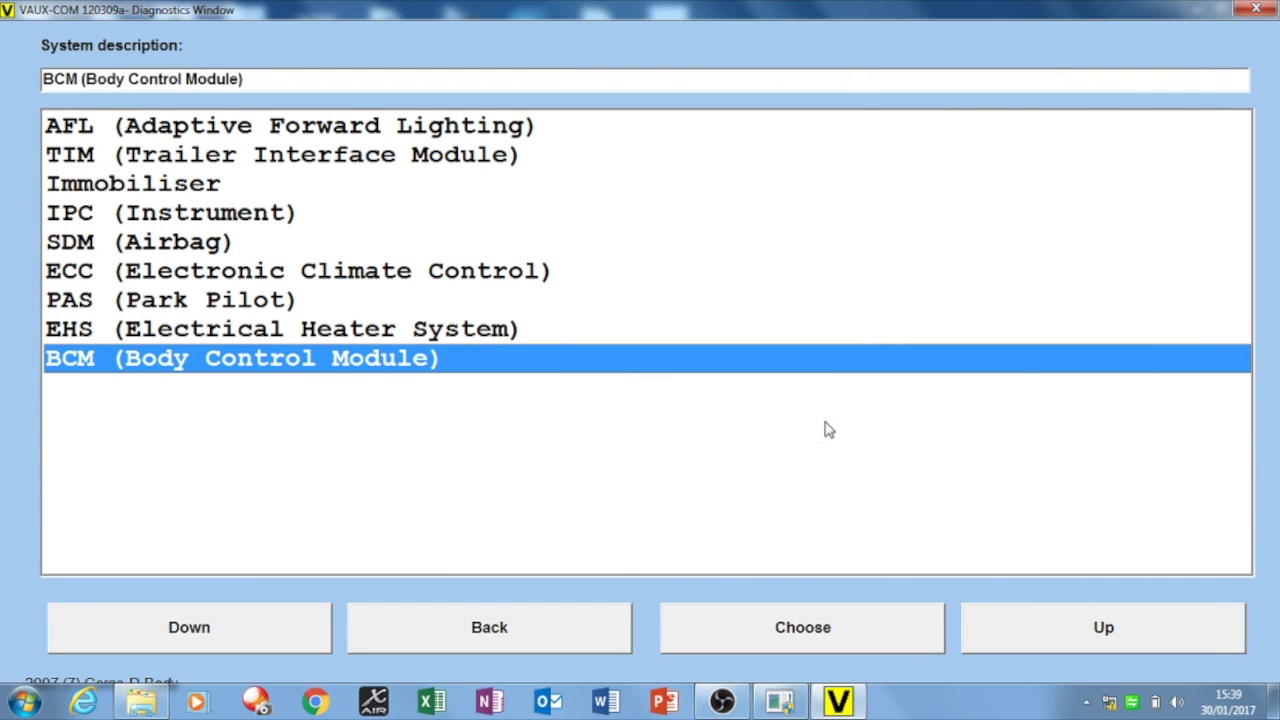
left_click(221, 248)
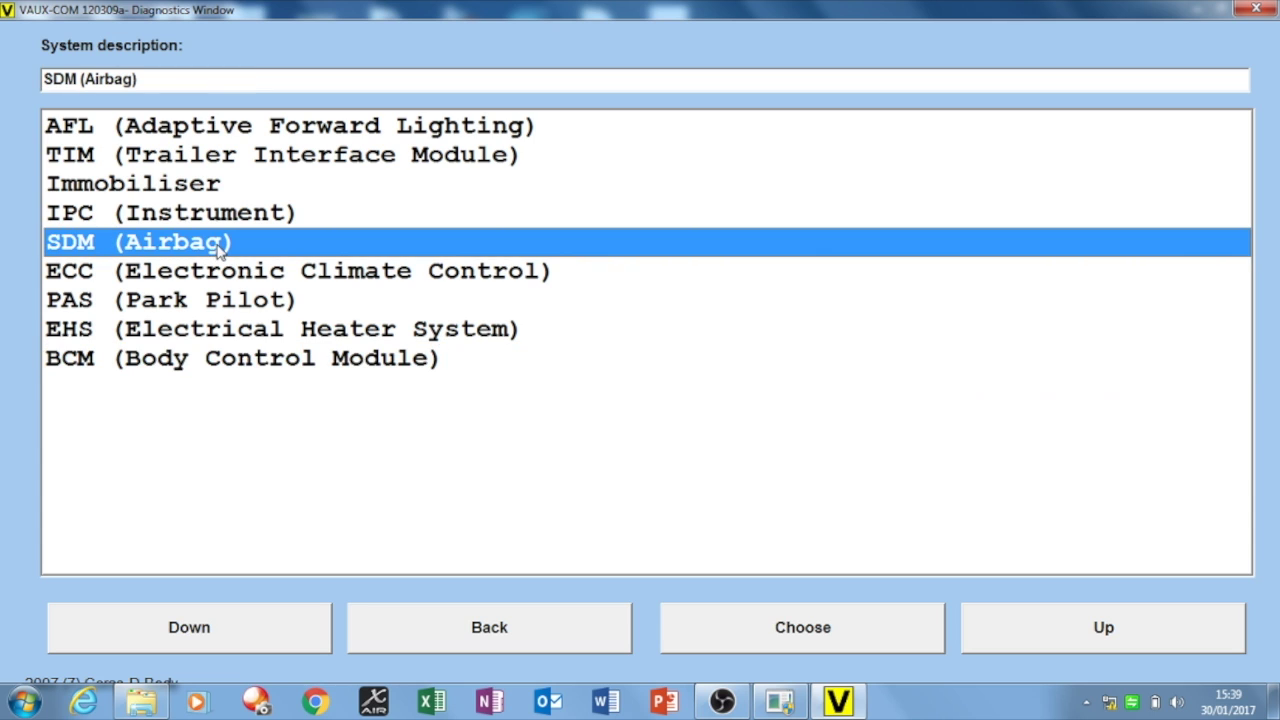
left_click(806, 636)
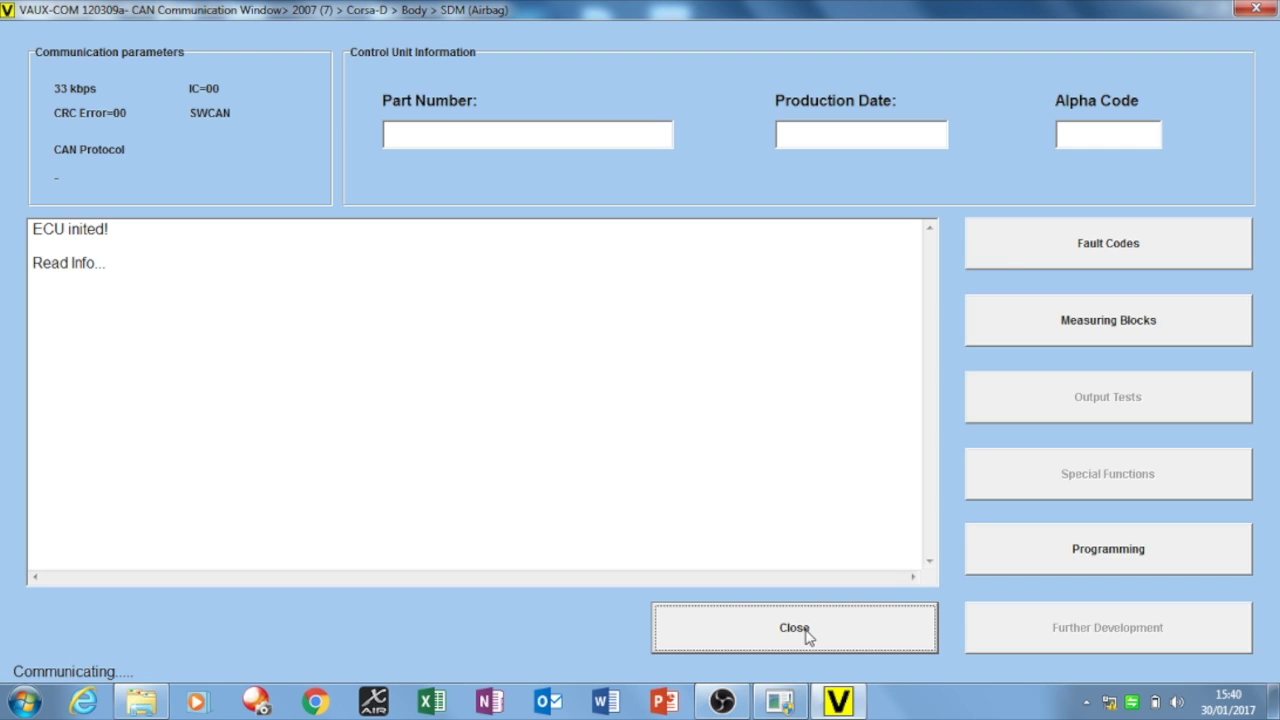
left_click(1063, 251)
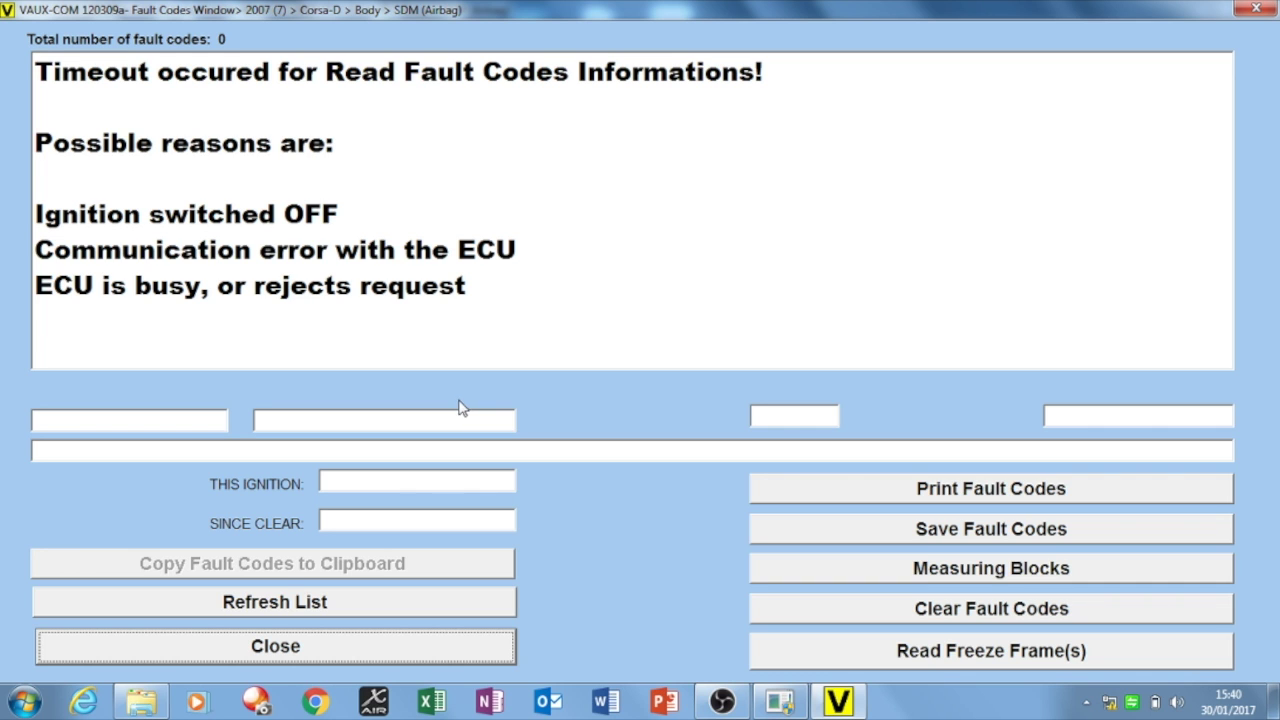
left_click(277, 646)
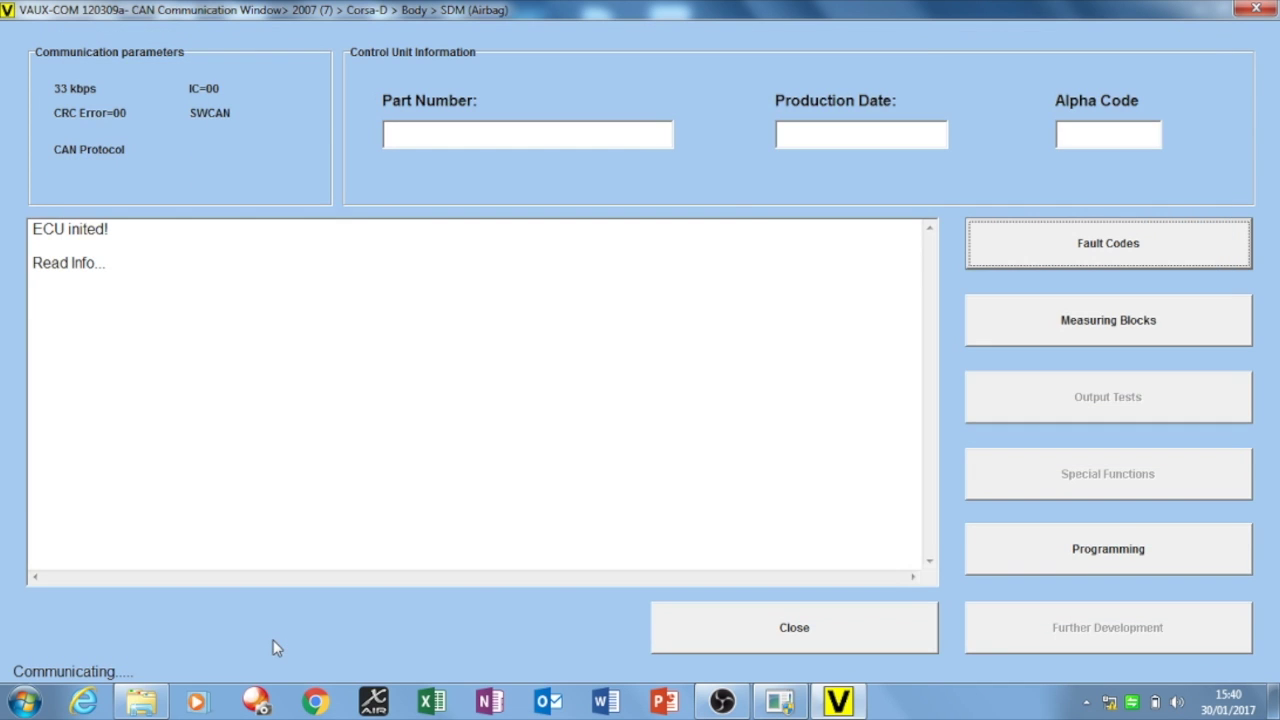
Step: Close the SDM session and connect to the IPC (Instrument) to read its details
left_click(786, 633)
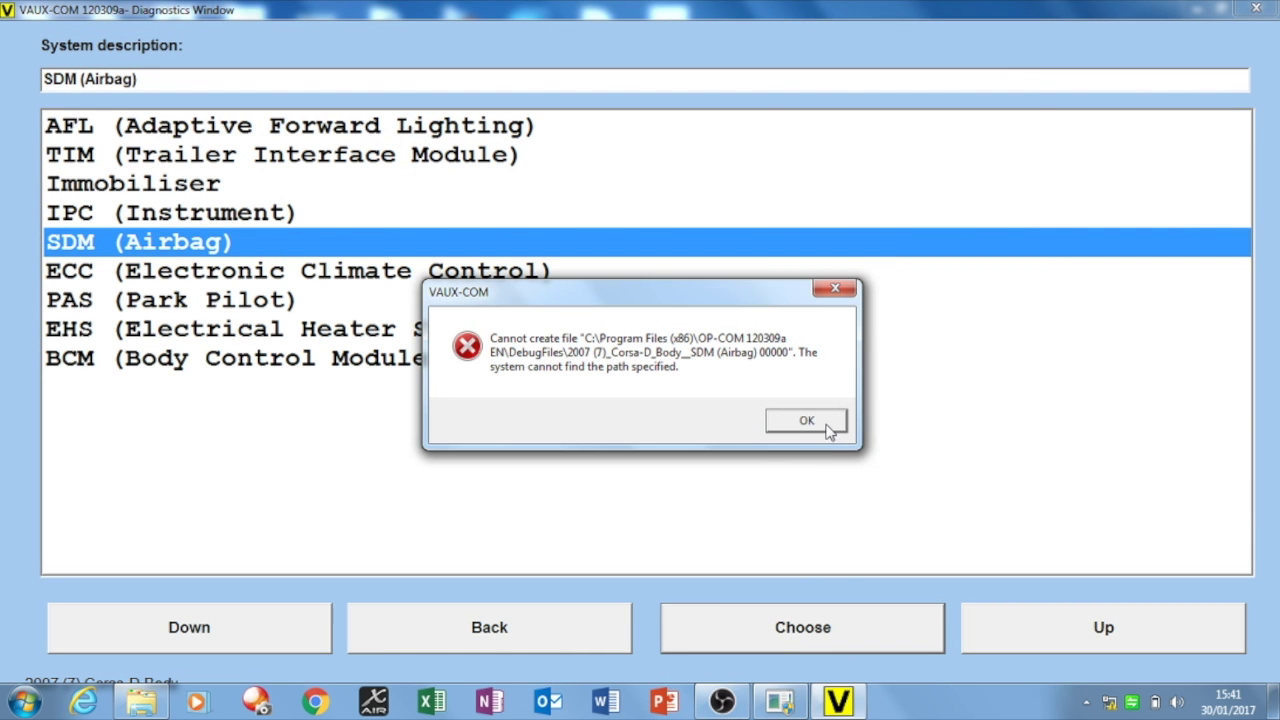
left_click(806, 421)
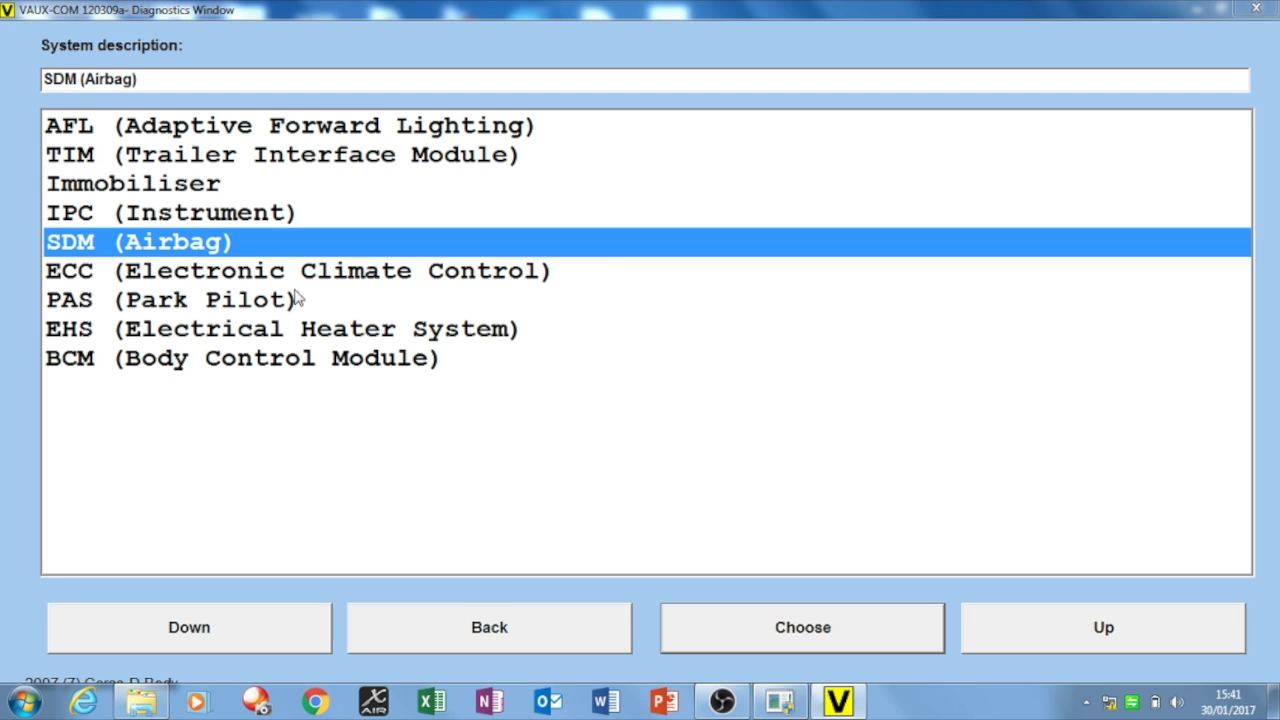
left_click(243, 212)
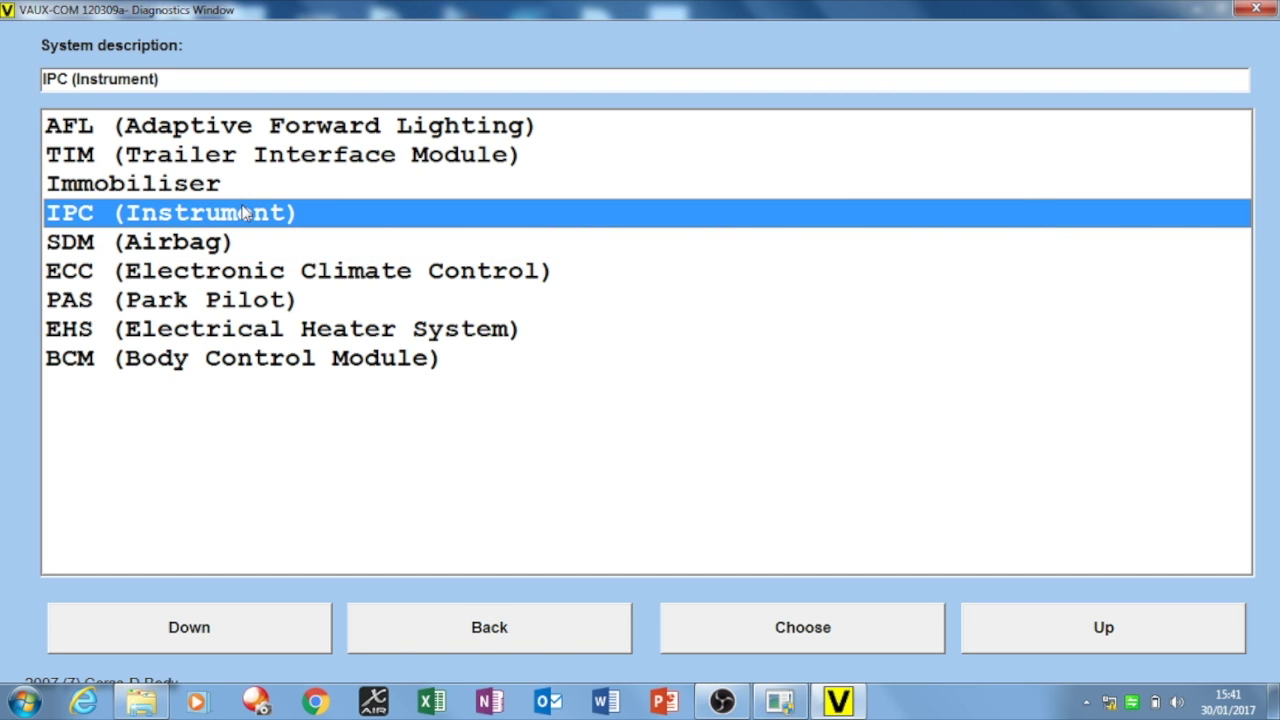
double_click(243, 212)
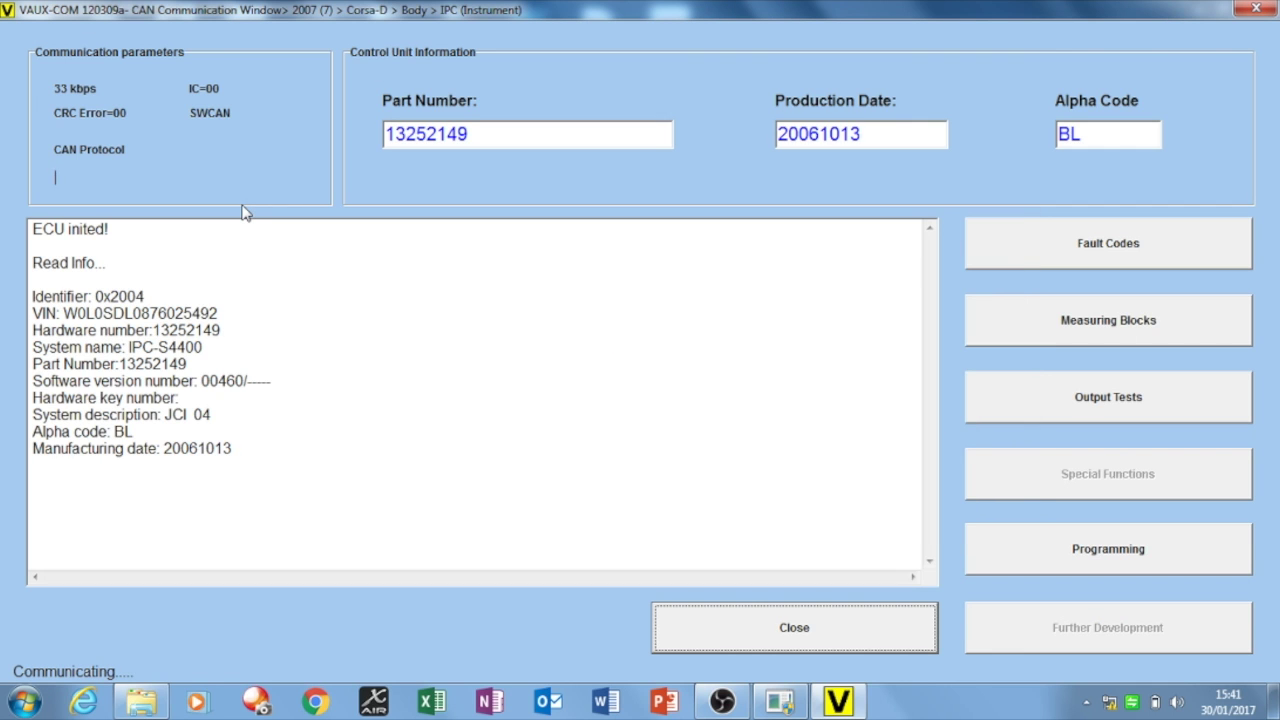
Step: Close the IPC session and reconnect to the SDM (Airbag), showing part number 13187528, alpha code UJ
left_click(794, 625)
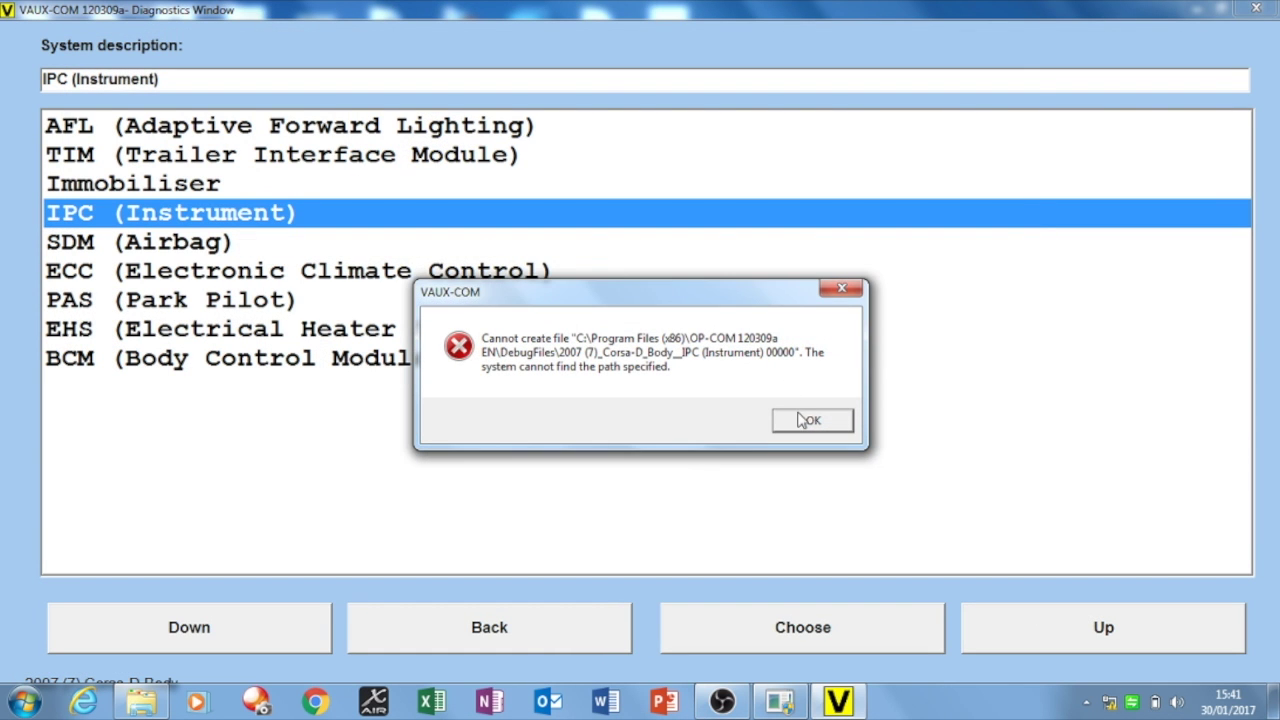
left_click(804, 421)
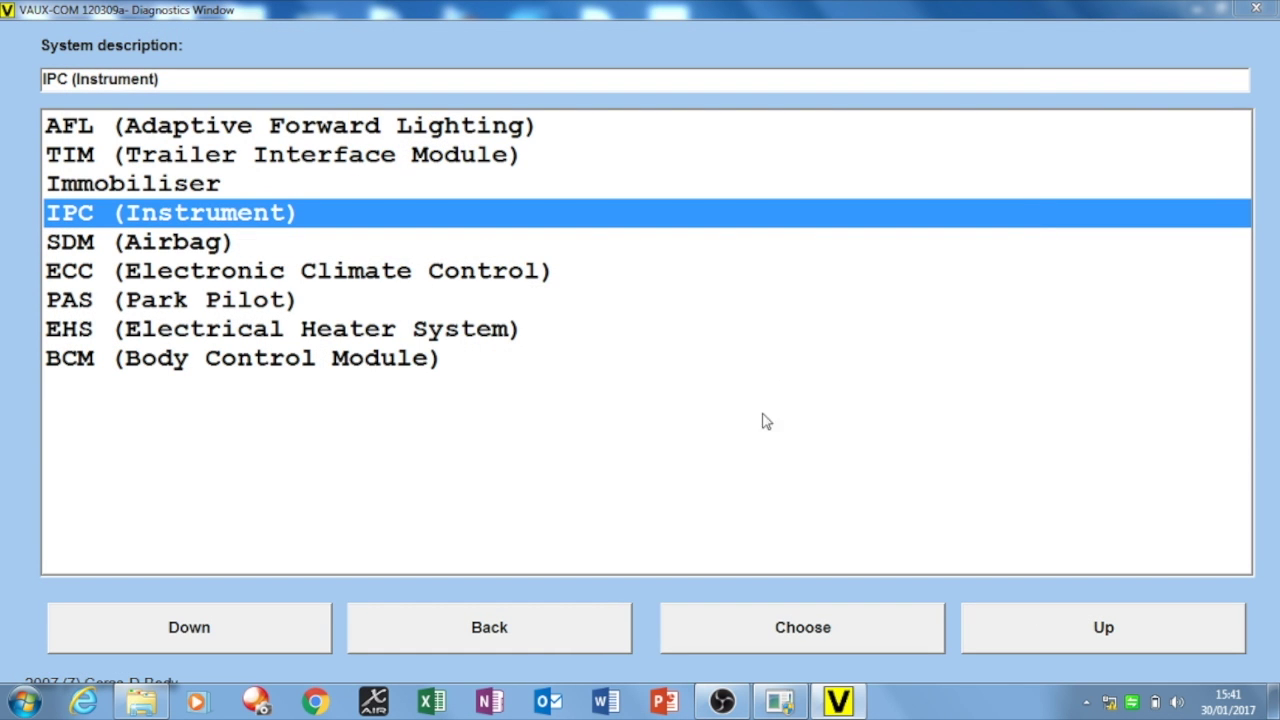
left_click(200, 250)
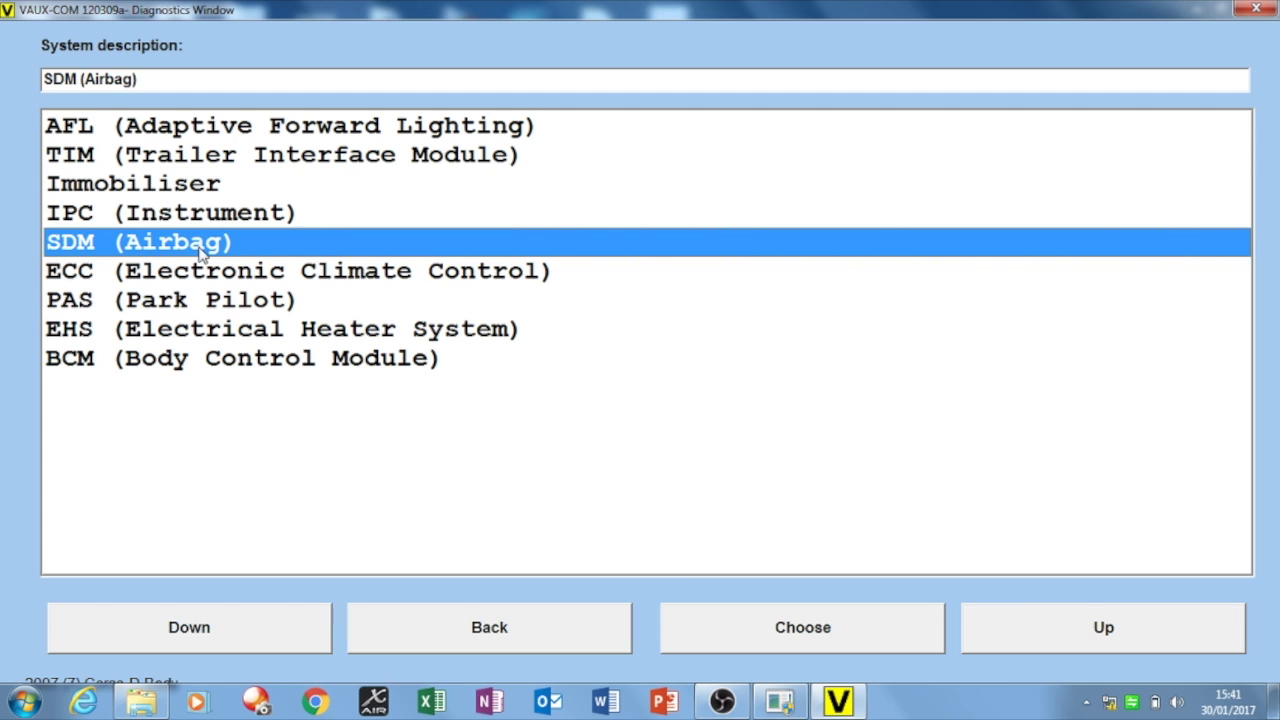
left_click(752, 622)
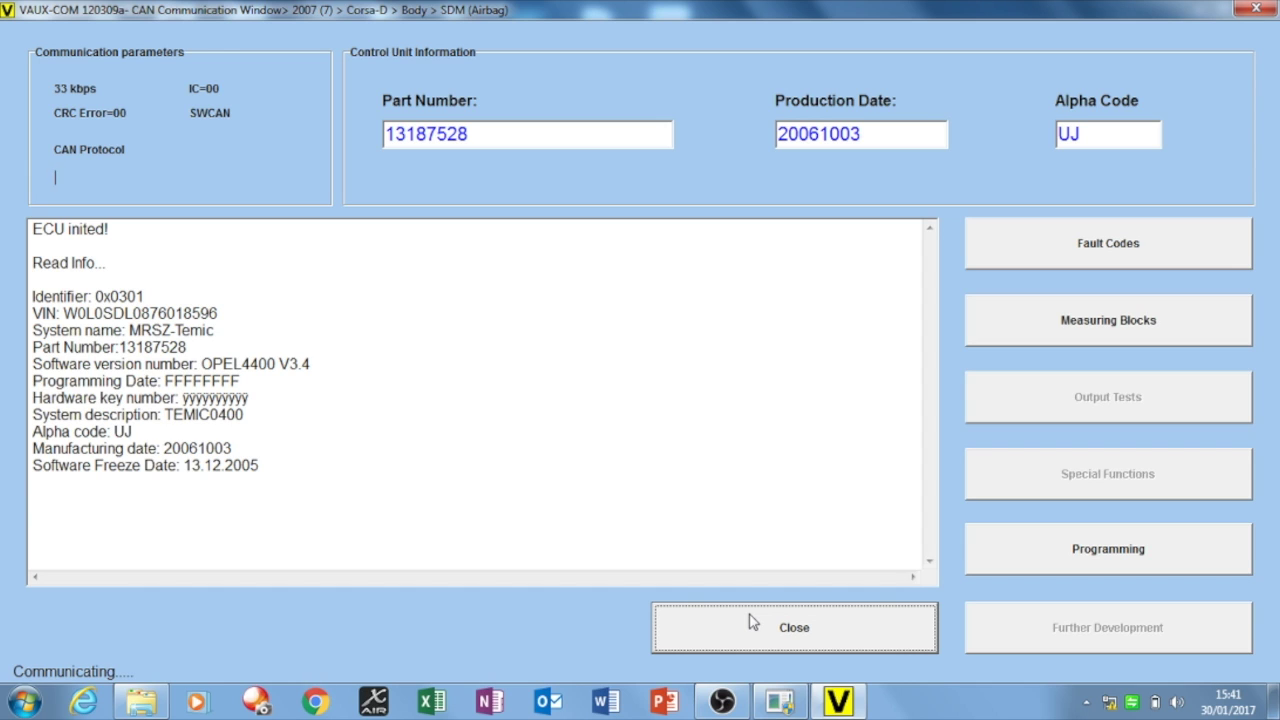
Step: Enter the prefilled security code under Program ECU so the SDM reports Correct Security Code Entered
left_click(1112, 558)
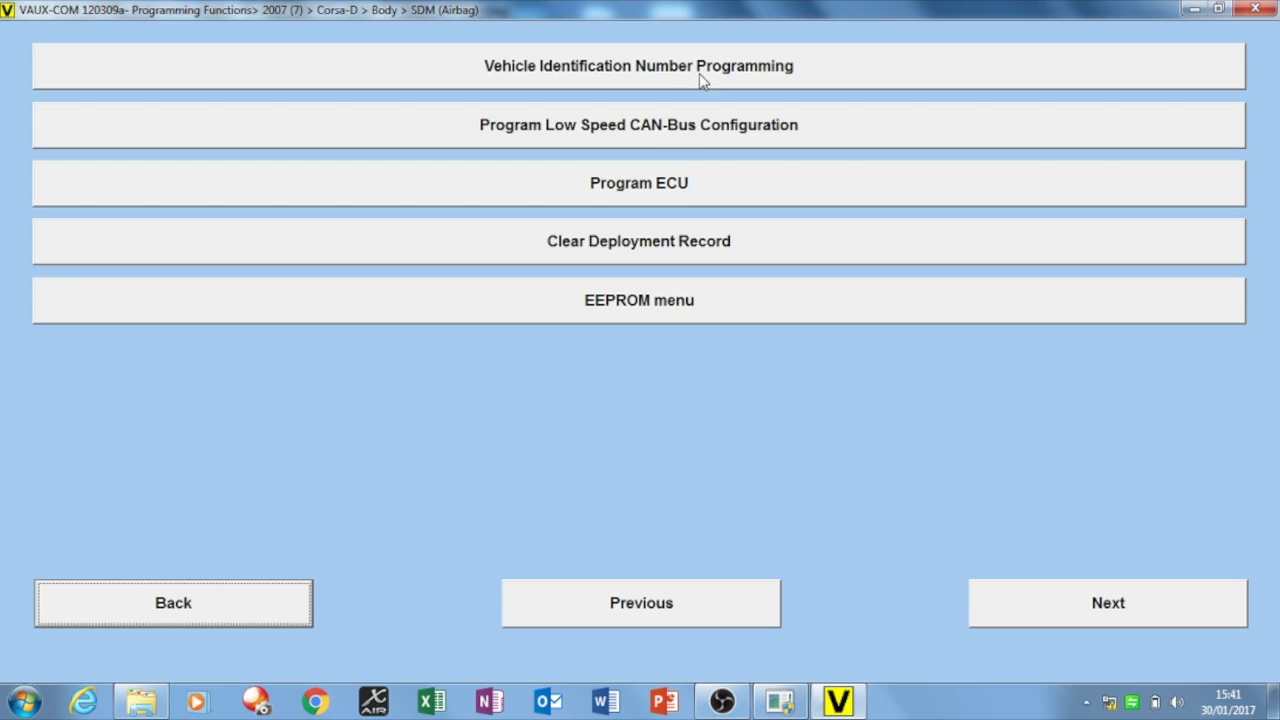
left_click(659, 190)
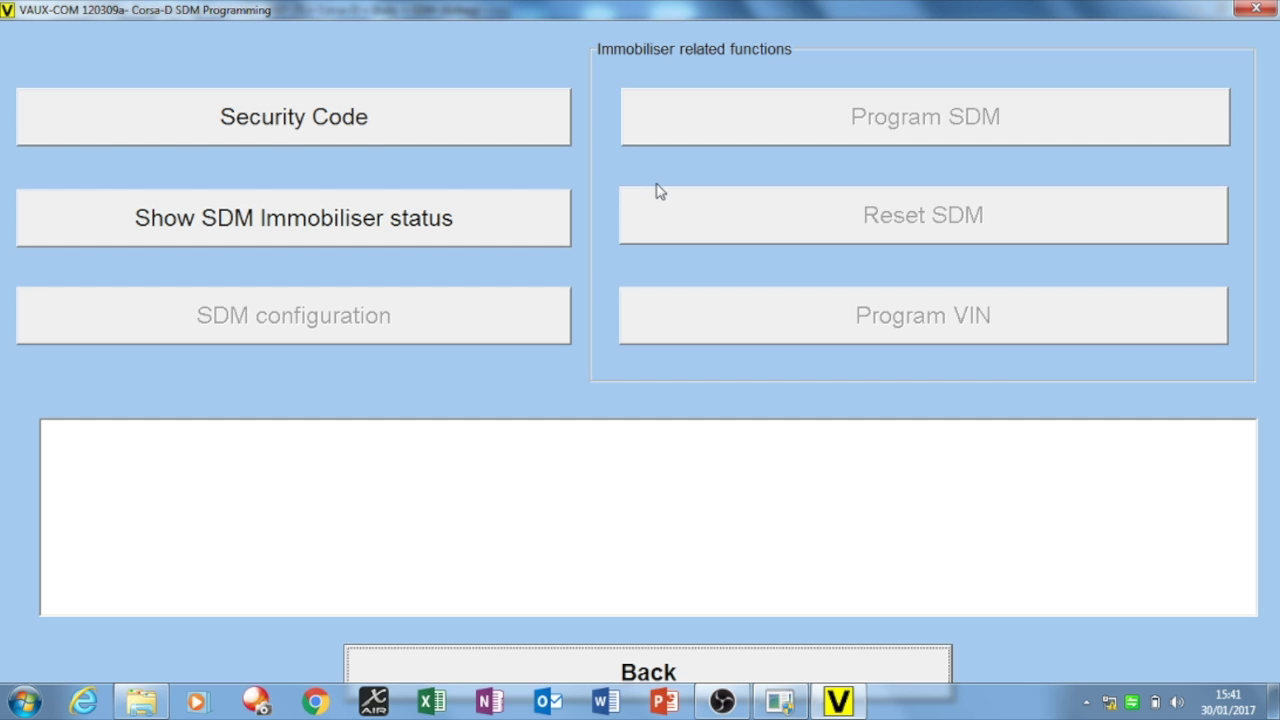
left_click(341, 124)
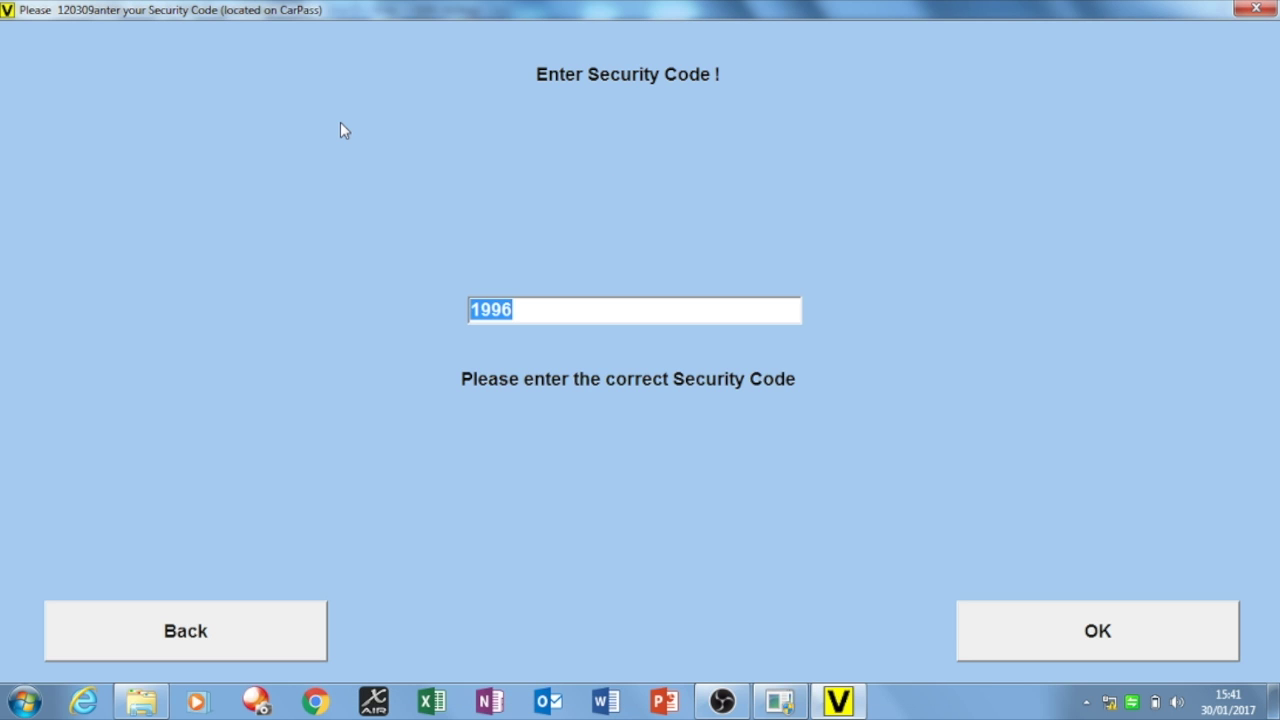
key("Return")
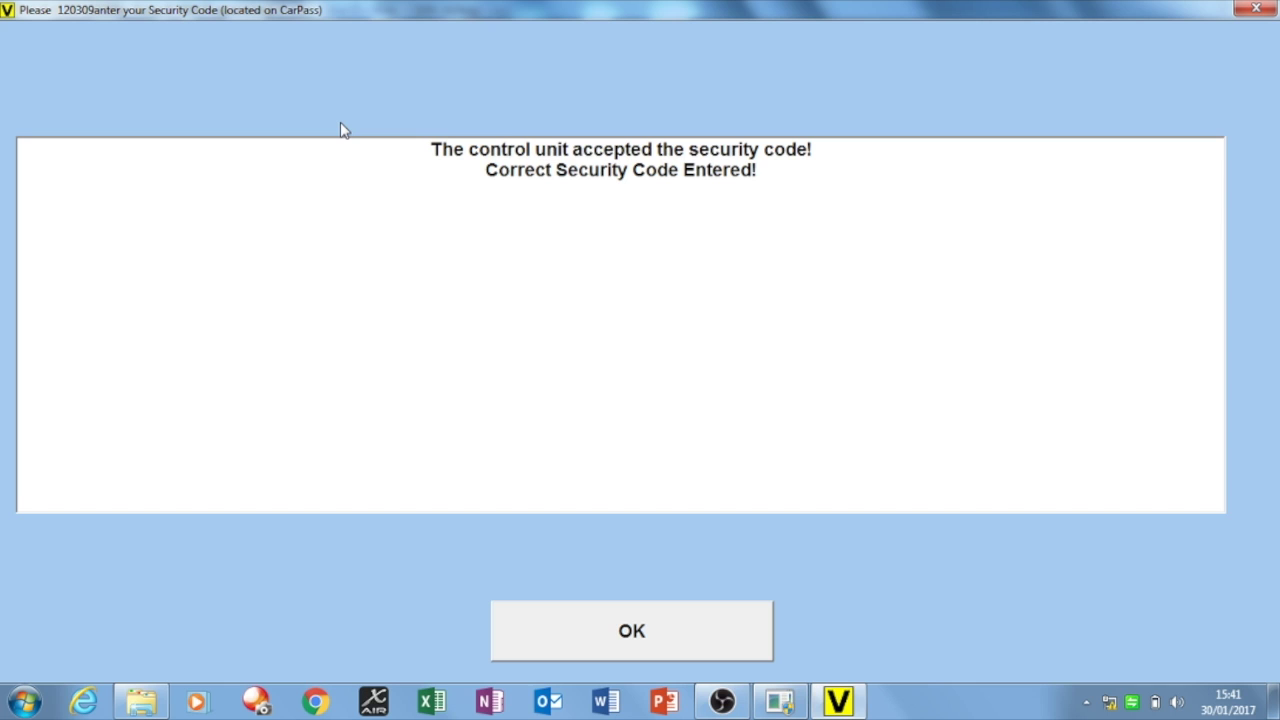
left_click(651, 630)
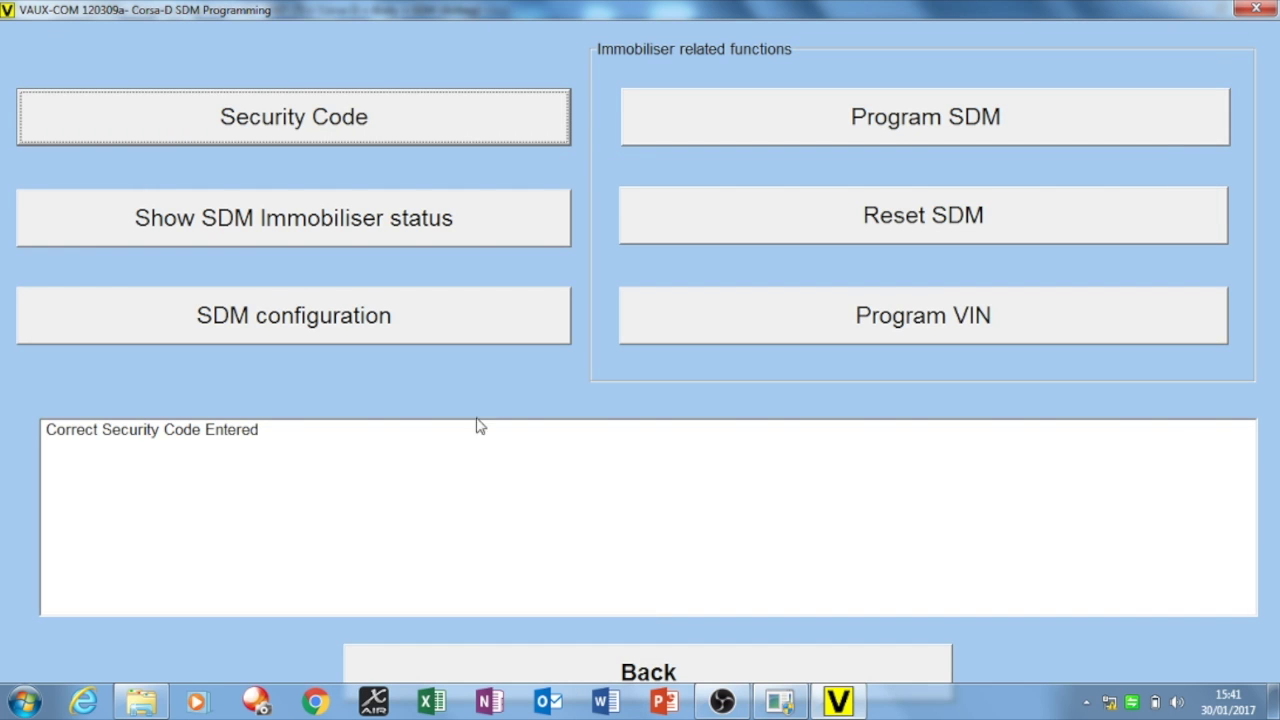
Step: Program the security code into the SDM, confirming with Yes, and bring up Program VIN
left_click(825, 128)
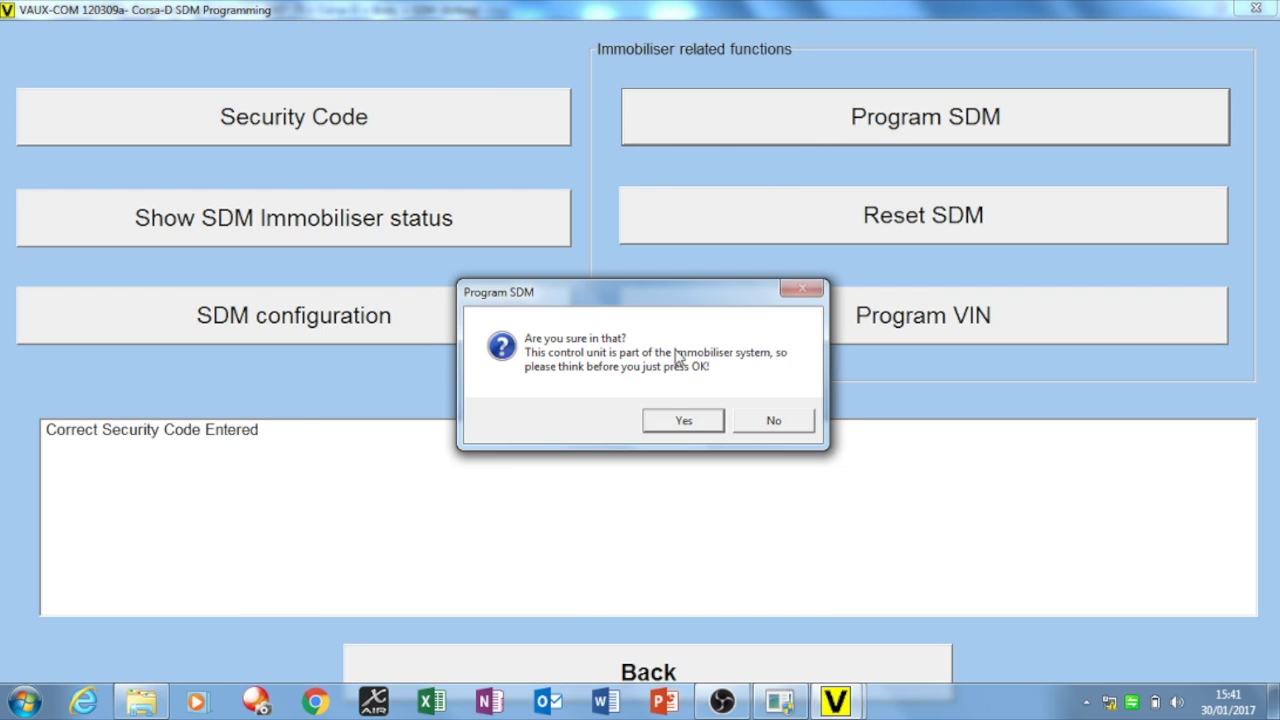
left_click(672, 420)
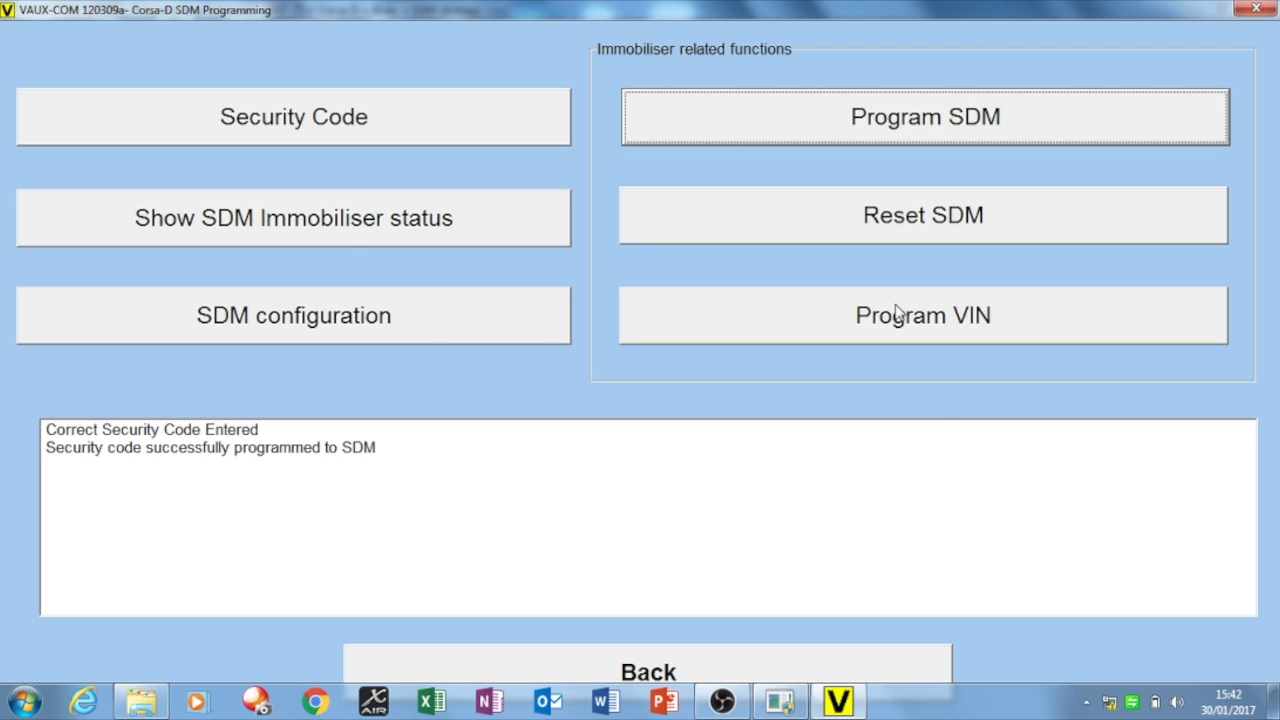
left_click(895, 312)
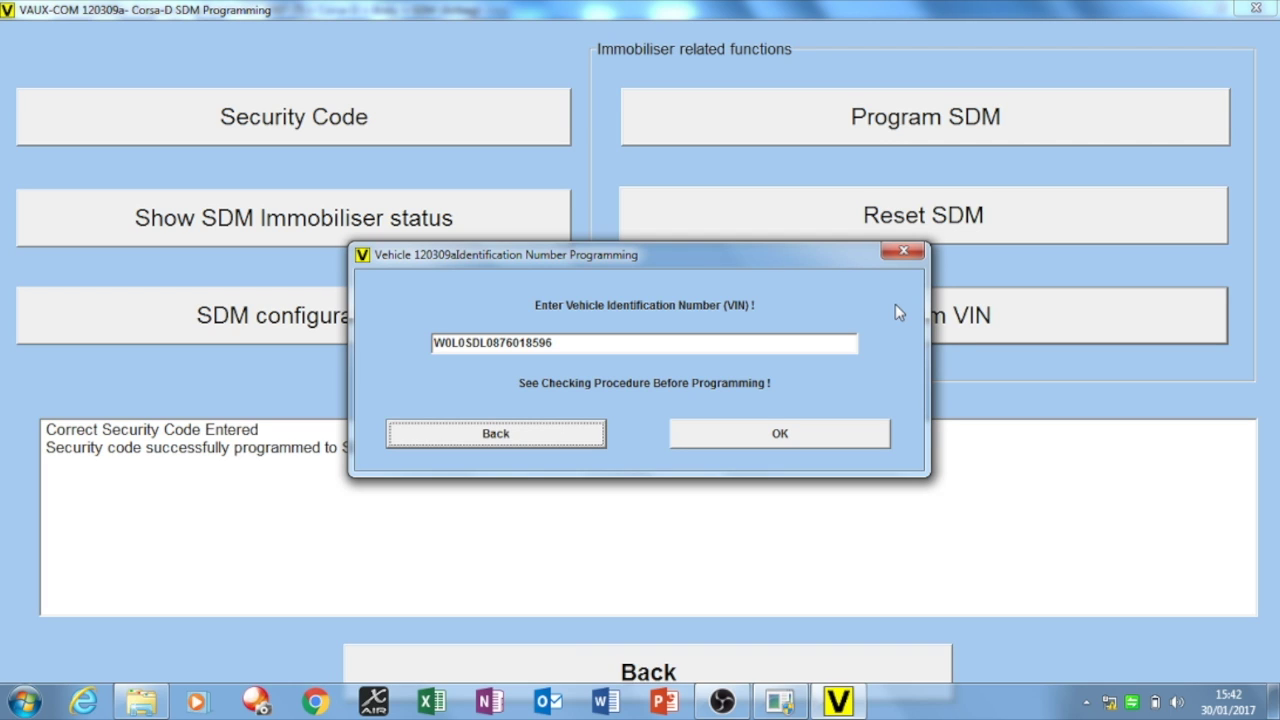
Step: Edit the end of the SDM's stored VIN to match the car's VIN and confirm the change
left_click(569, 344)
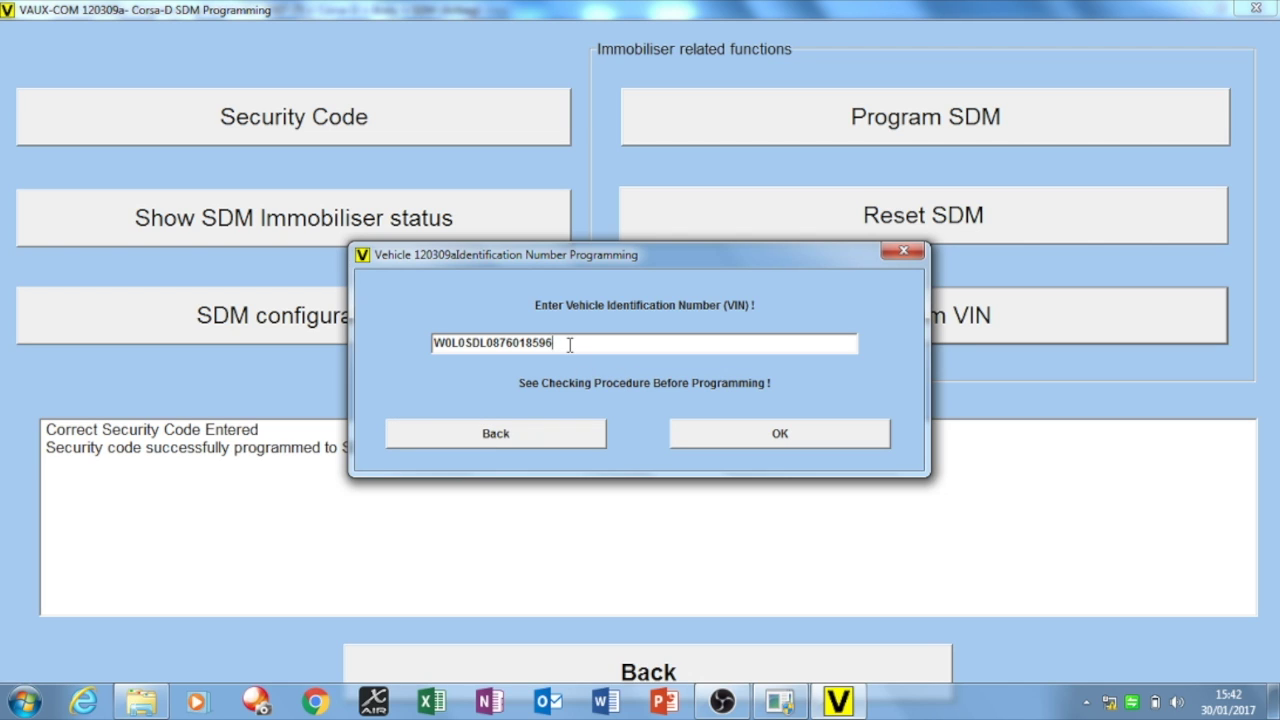
key("BackSpace")
key("BackSpace")
key("BackSpace")
key("BackSpace")
key("BackSpace")
left_click(757, 436)
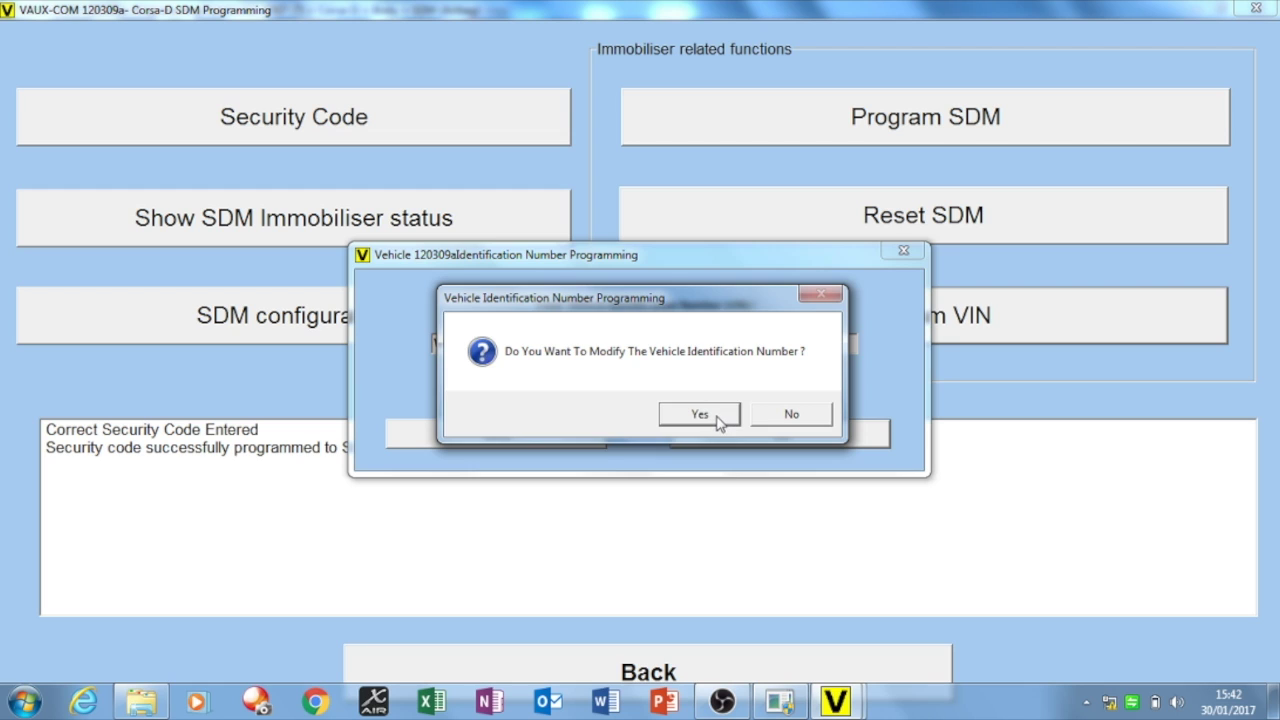
left_click(719, 421)
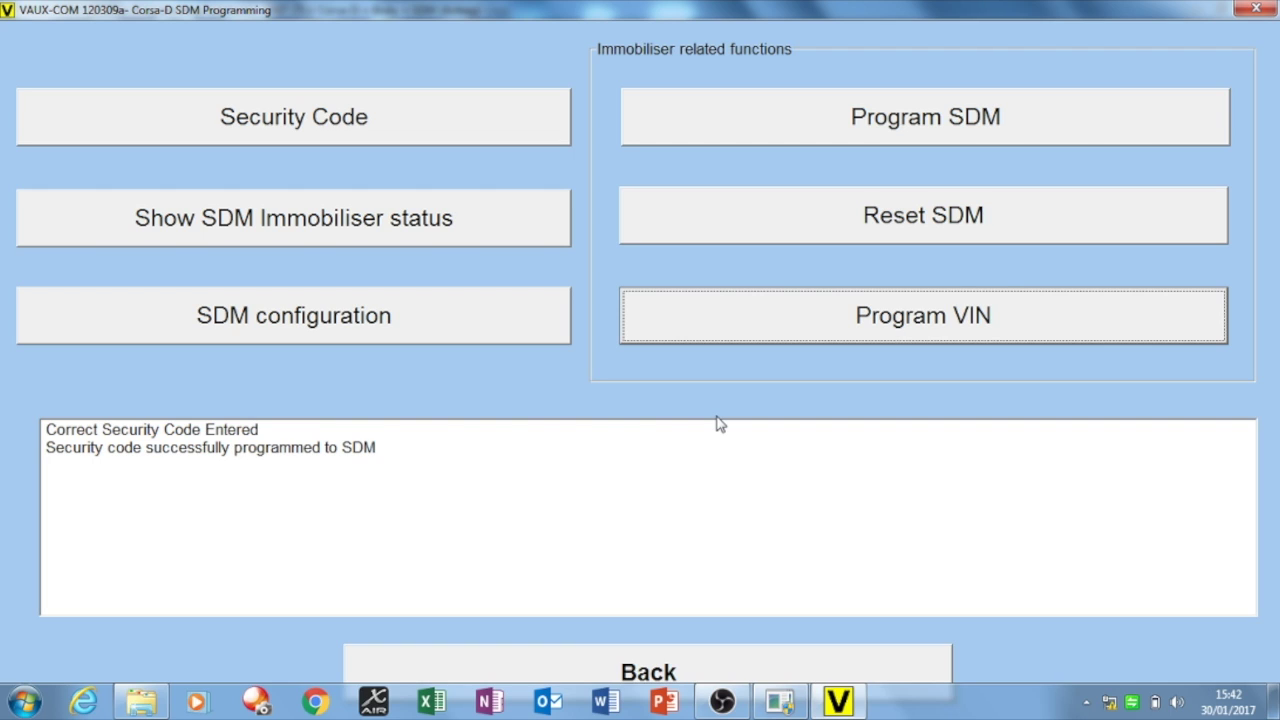
Step: Decline reprogramming the SDM, check its coding (0xFFF03A81), then back out to Programming Functions
left_click(823, 121)
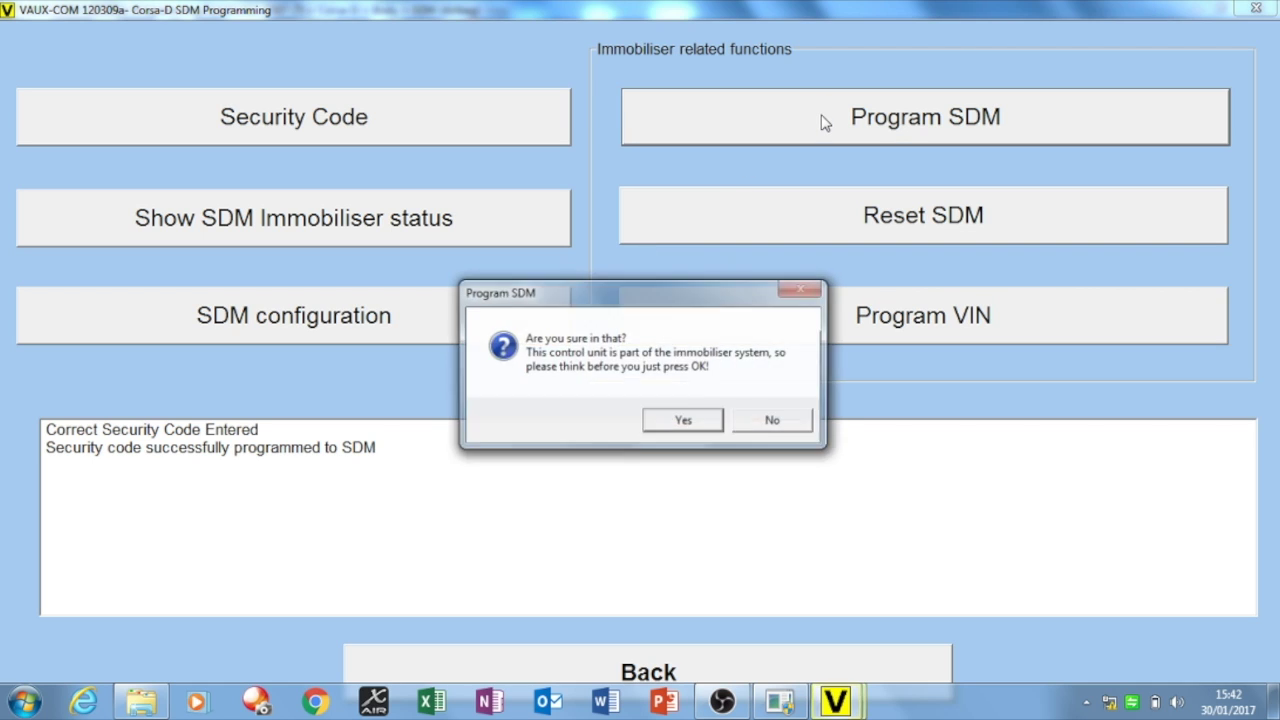
left_click(773, 421)
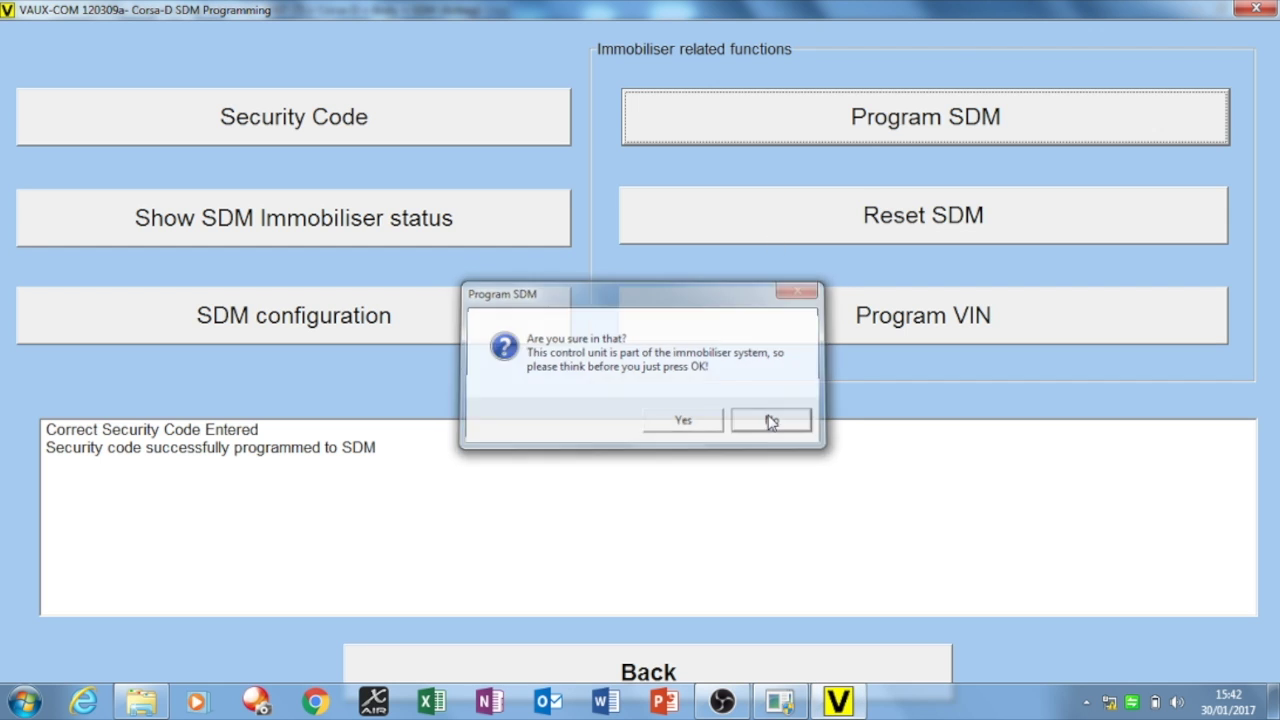
left_click(389, 318)
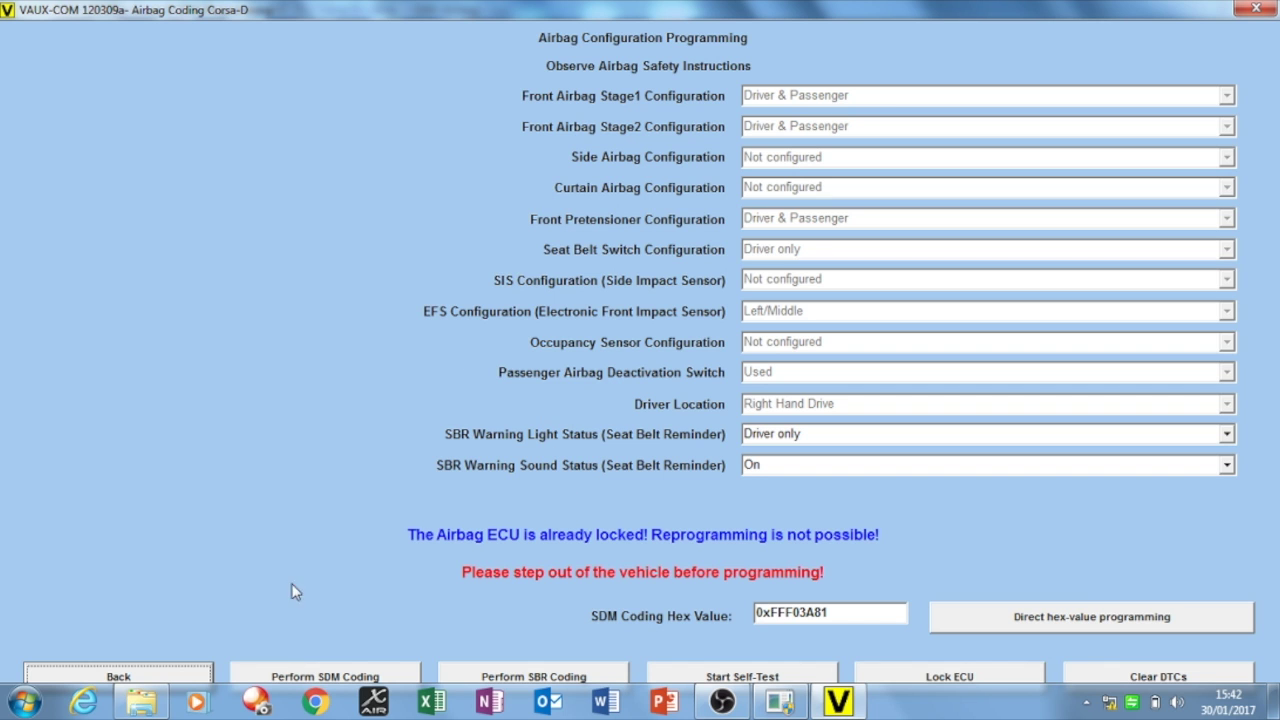
left_click(137, 674)
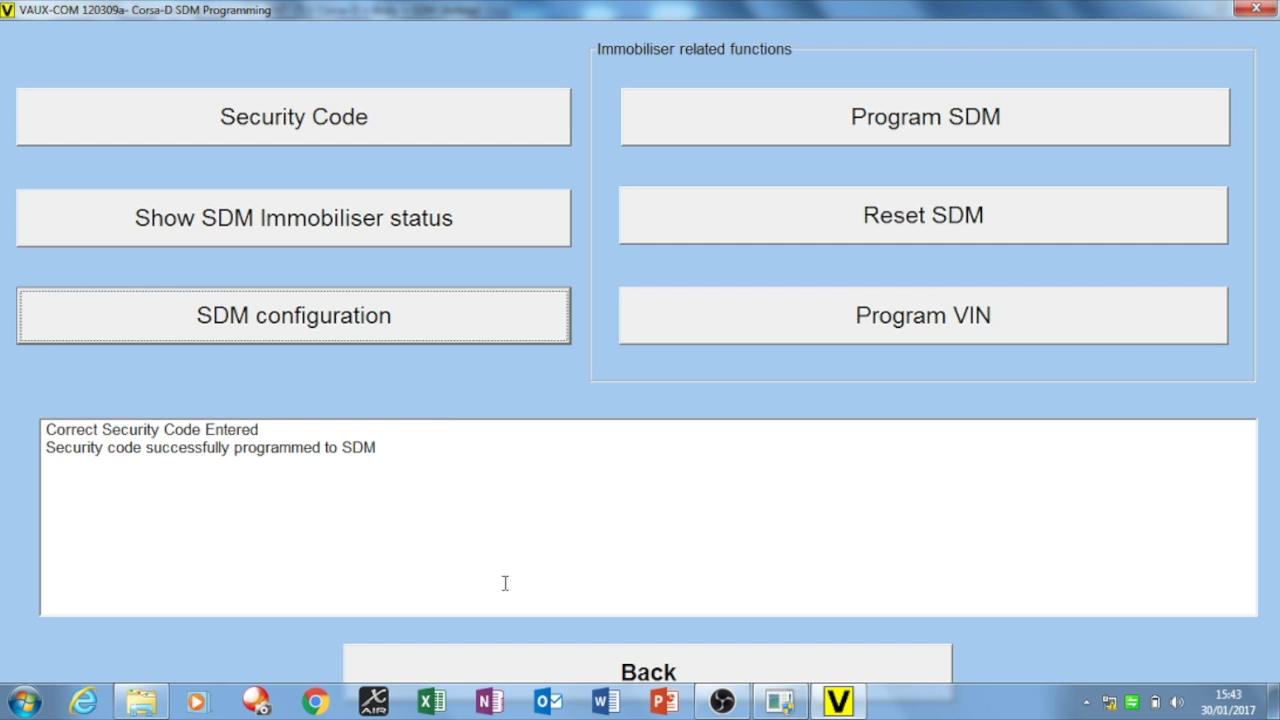
left_click(632, 666)
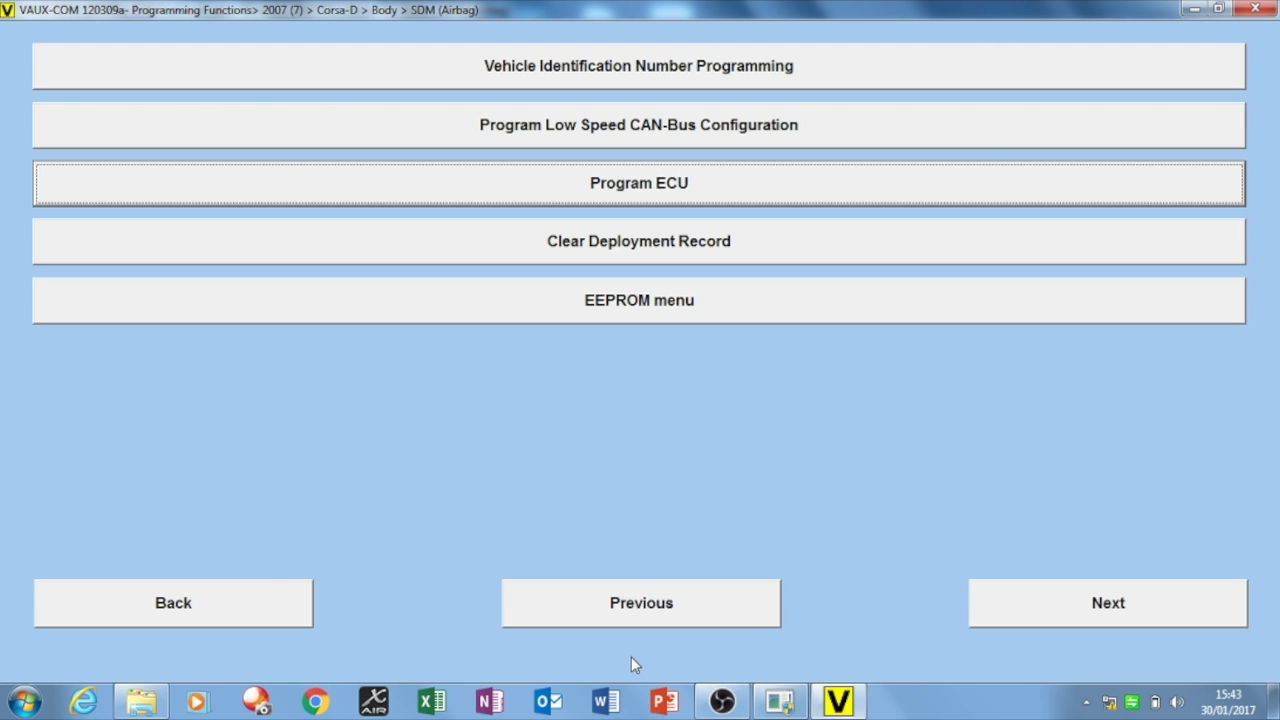
Step: Close the SDM's CAN communication and dismiss the Cannot create file error
left_click(163, 603)
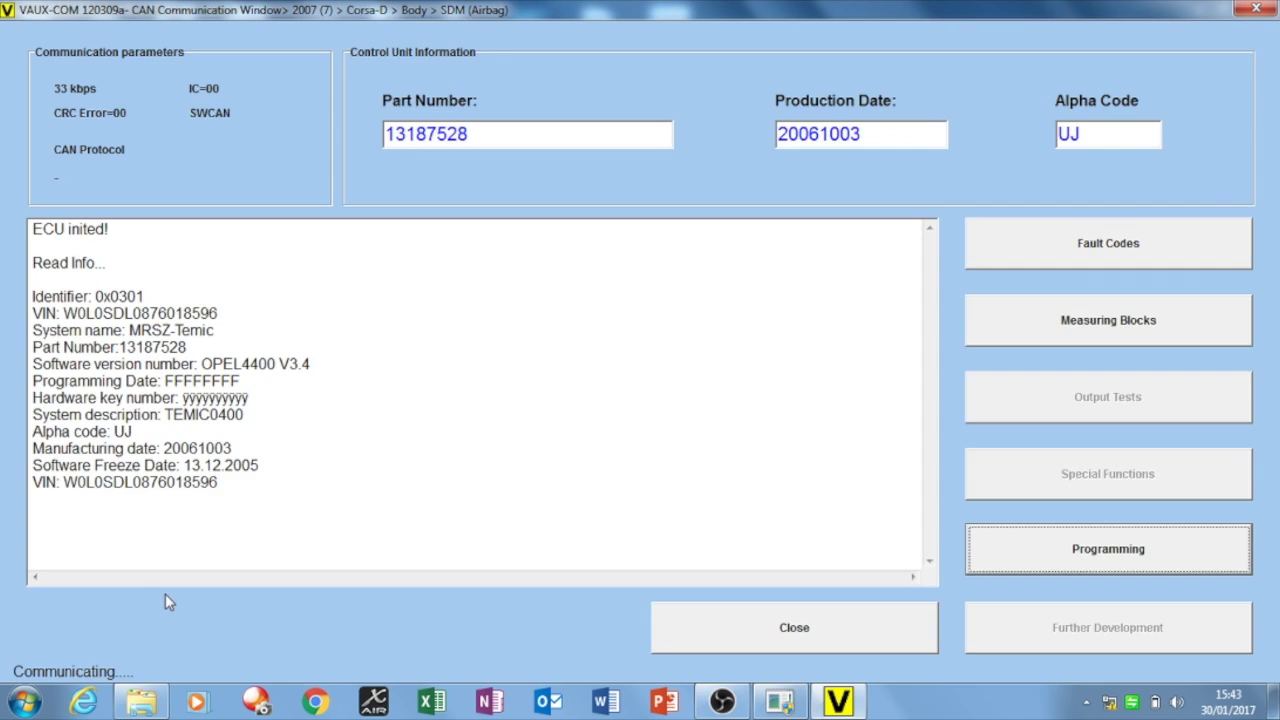
left_click(789, 634)
left_click(801, 422)
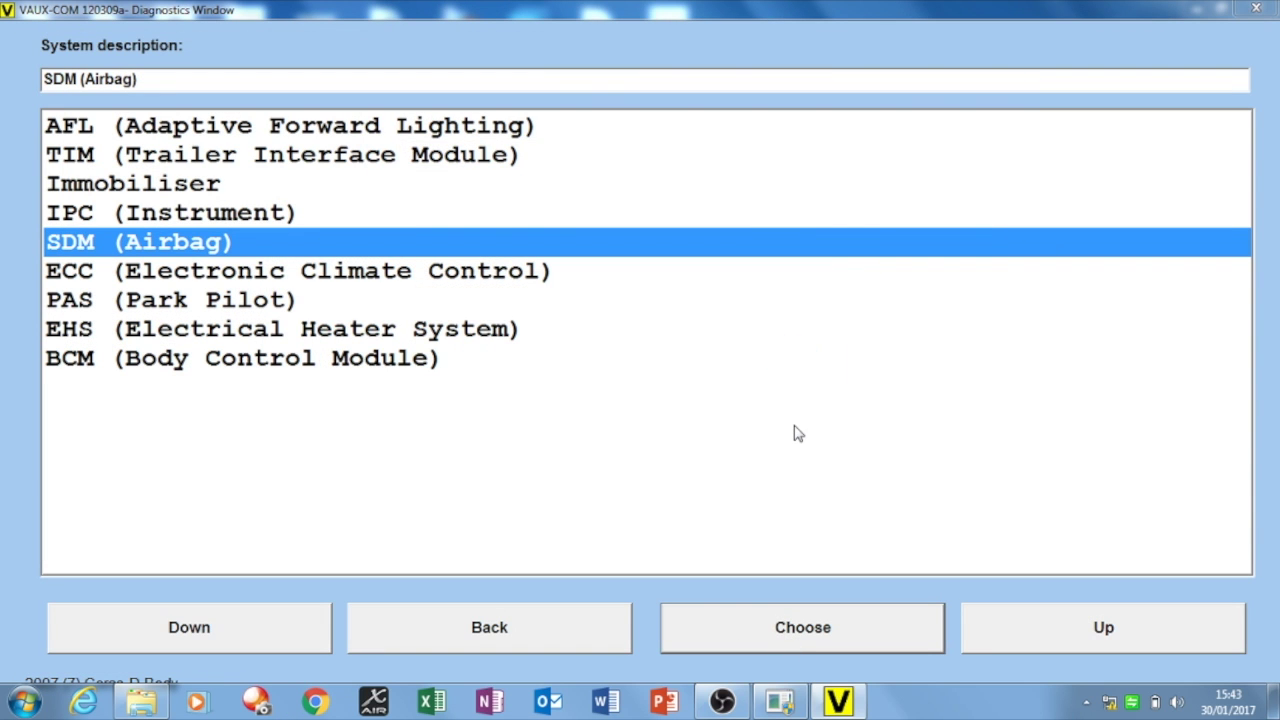